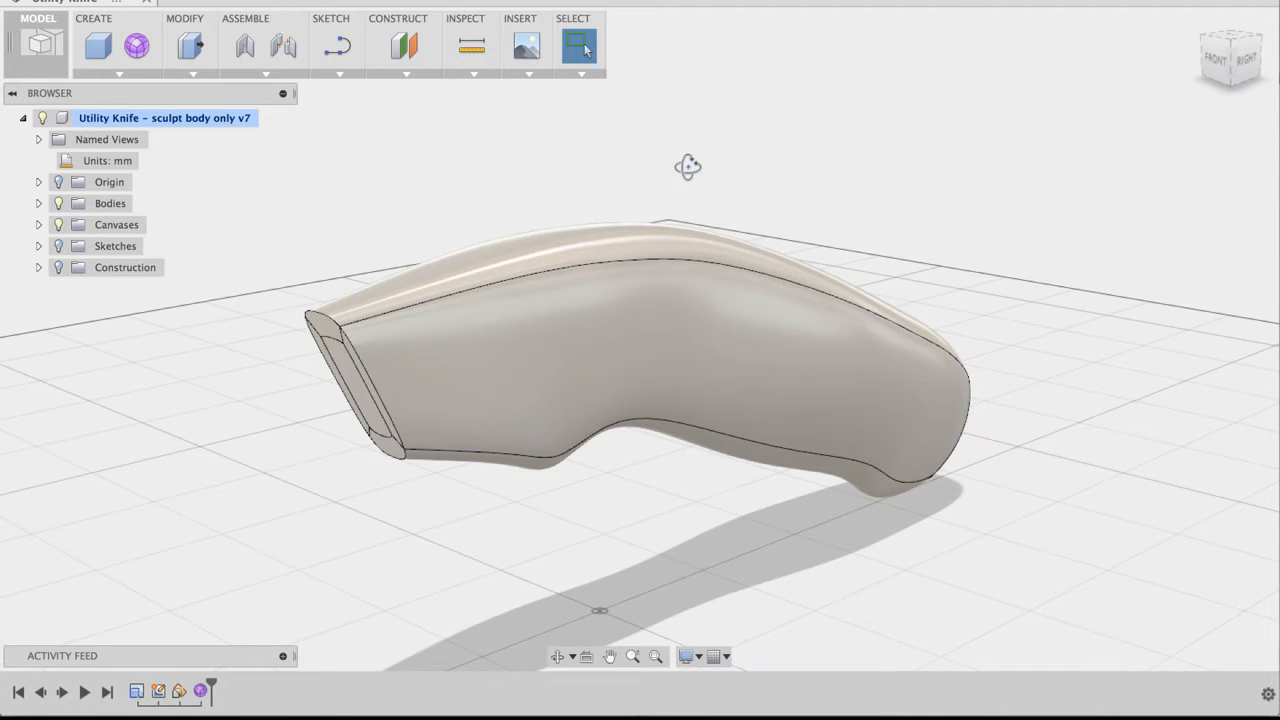
# Shell the whole knife body, Body 1, to the inside with a thickness of 2 mm.
pyautogui.keyDown('shift'); pyautogui.moveTo(686, 166); pyautogui.dragTo(815, 177, button='middle'); pyautogui.keyUp('shift')
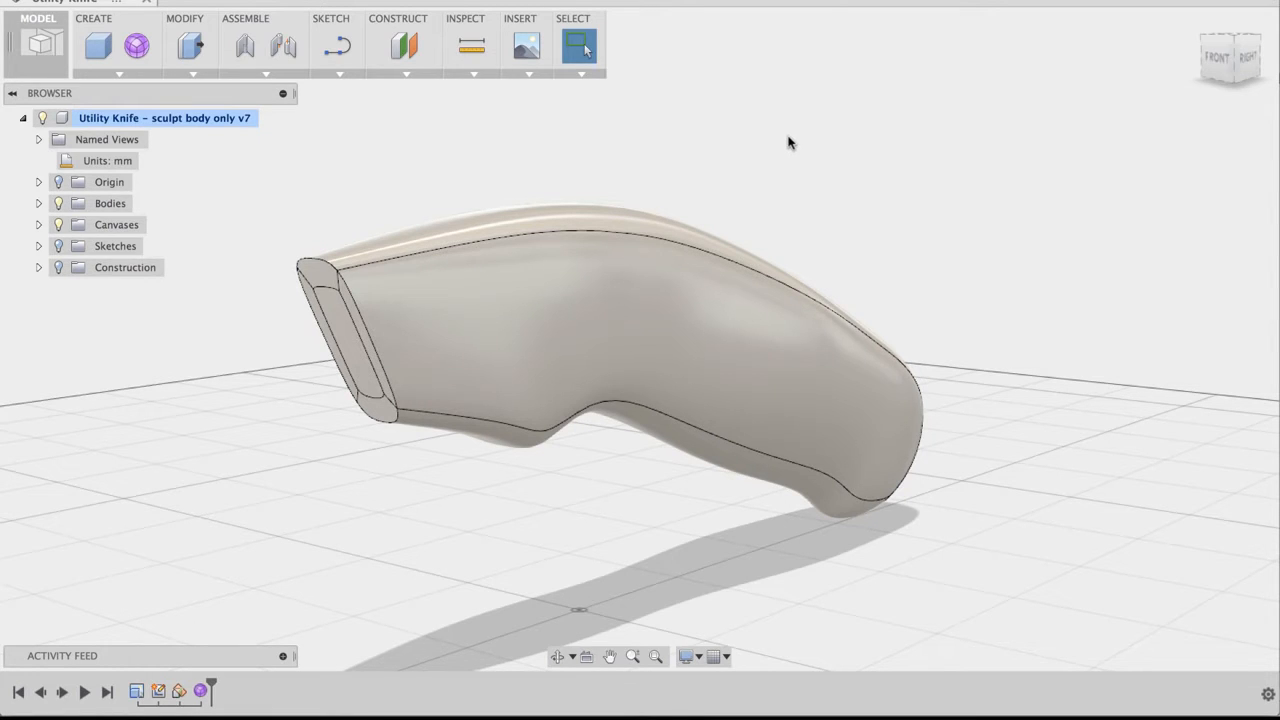
pyautogui.moveTo(766, 160); pyautogui.dragTo(752, 162, button='middle')
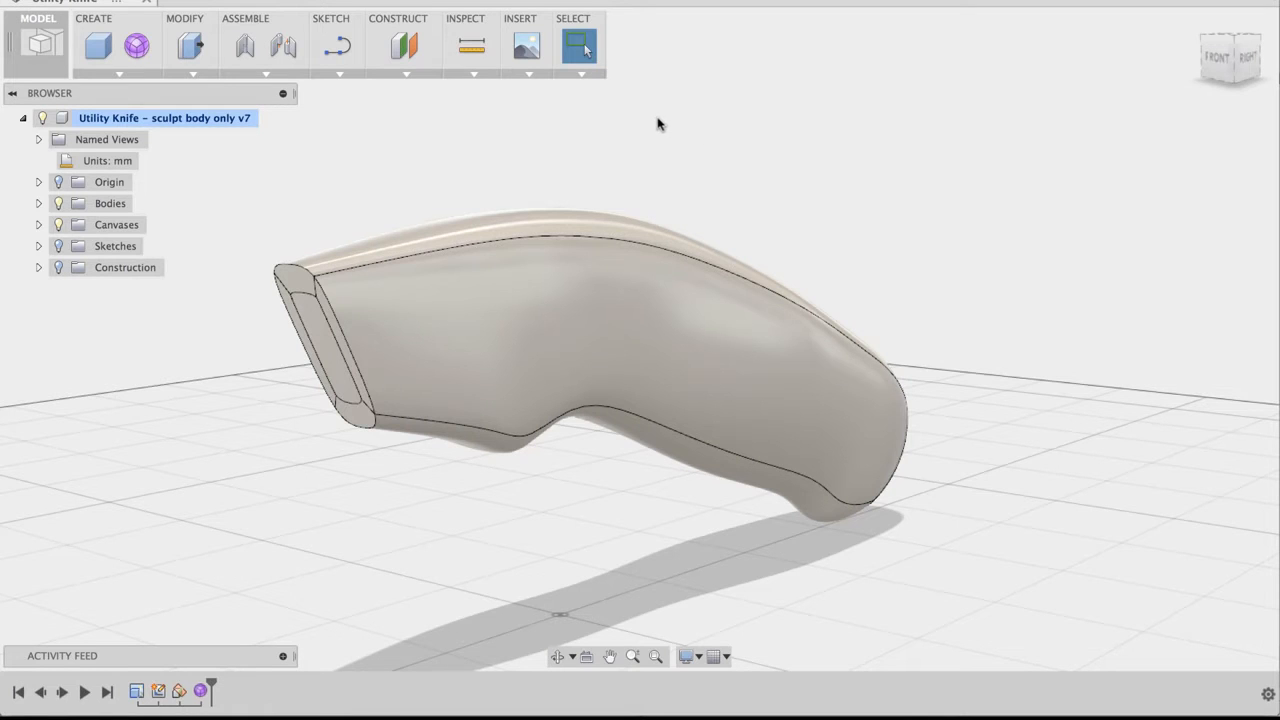
pyautogui.moveTo(635, 126); pyautogui.dragTo(626, 134, button='middle')
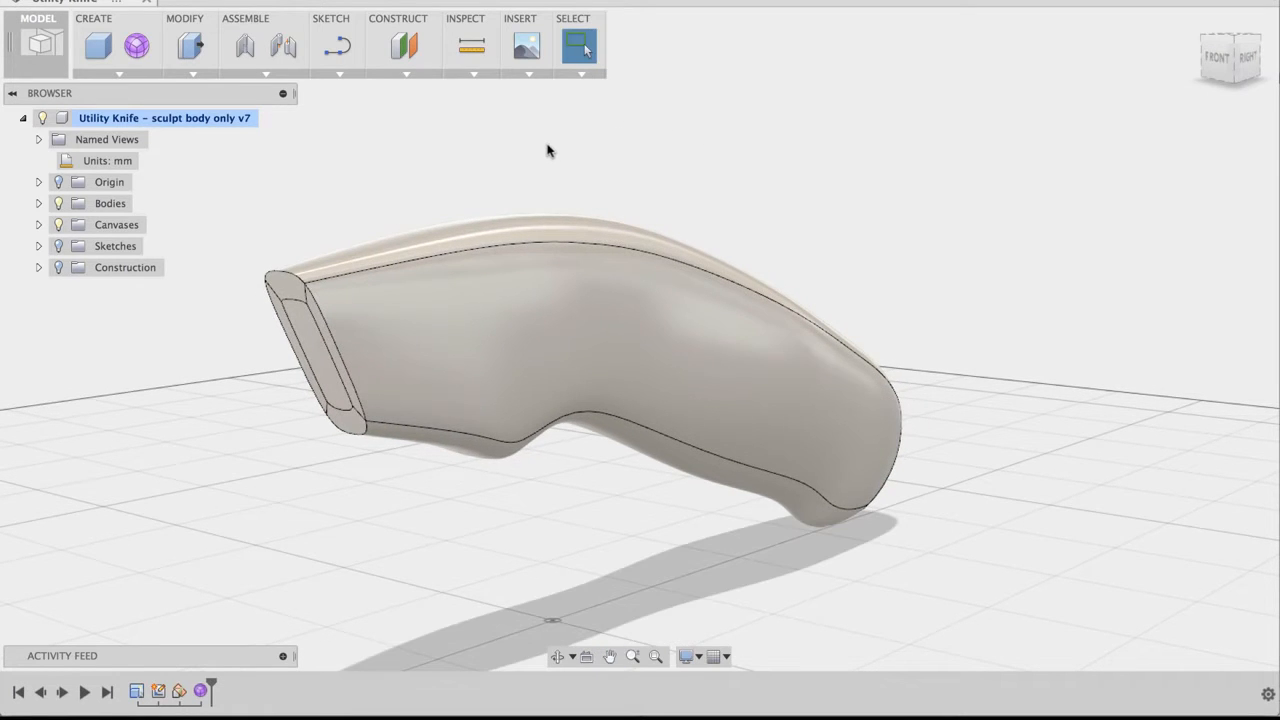
pyautogui.click(171, 73)
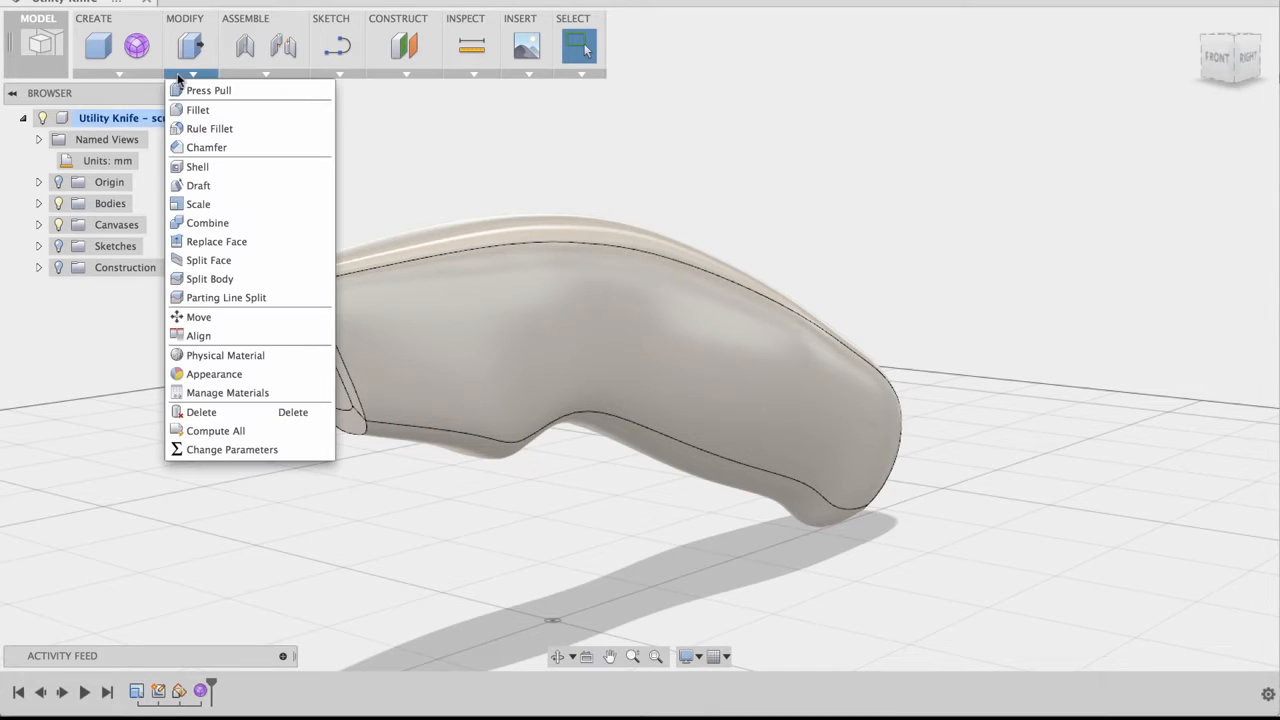
pyautogui.click(200, 167)
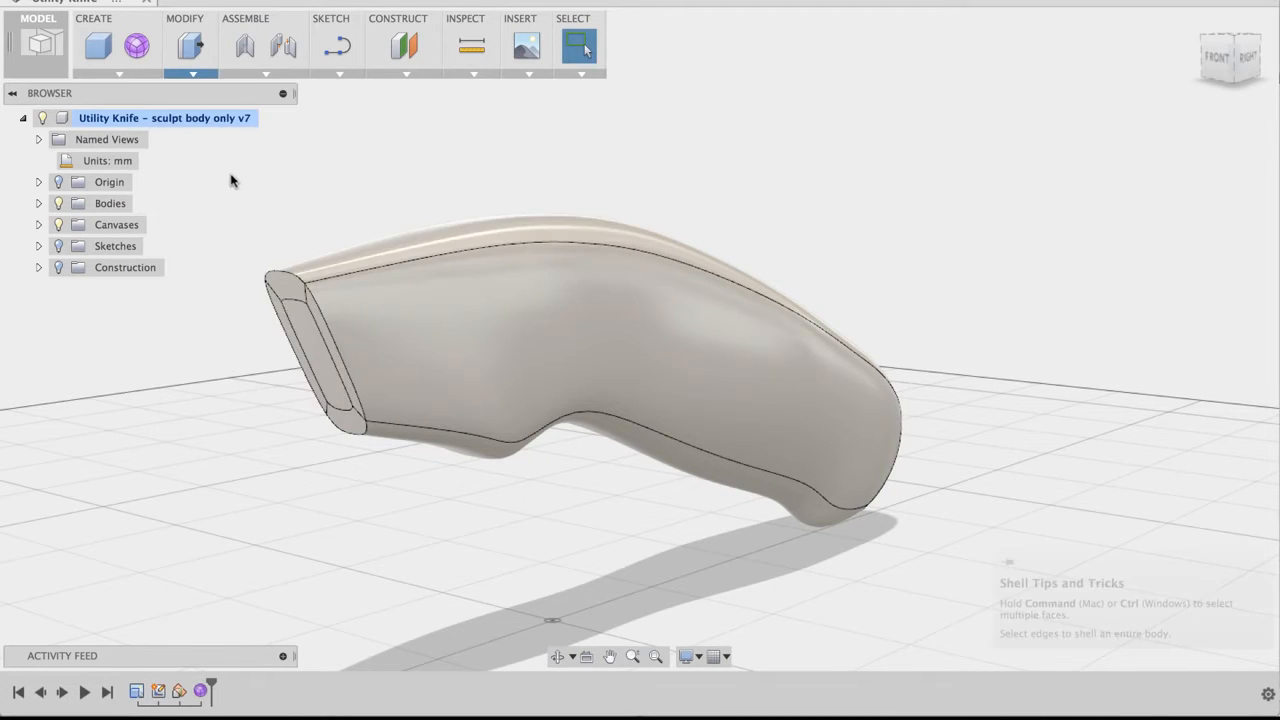
pyautogui.click(38, 203)
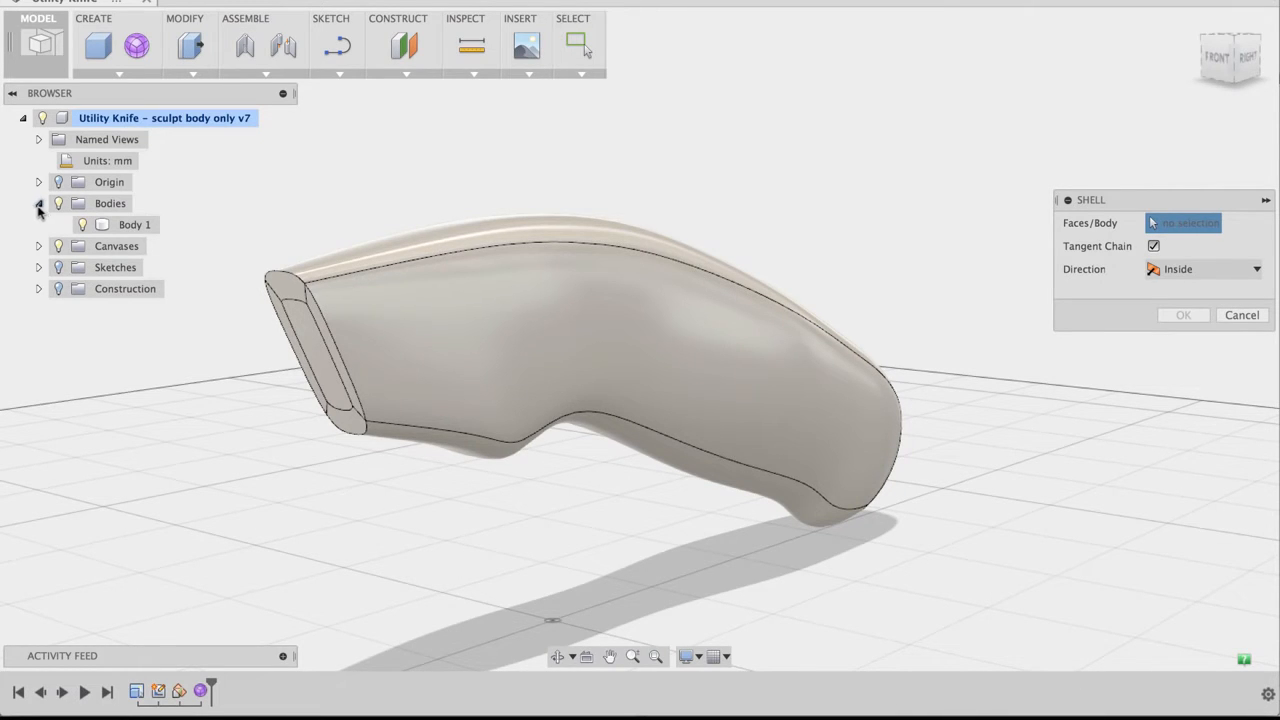
pyautogui.click(119, 225)
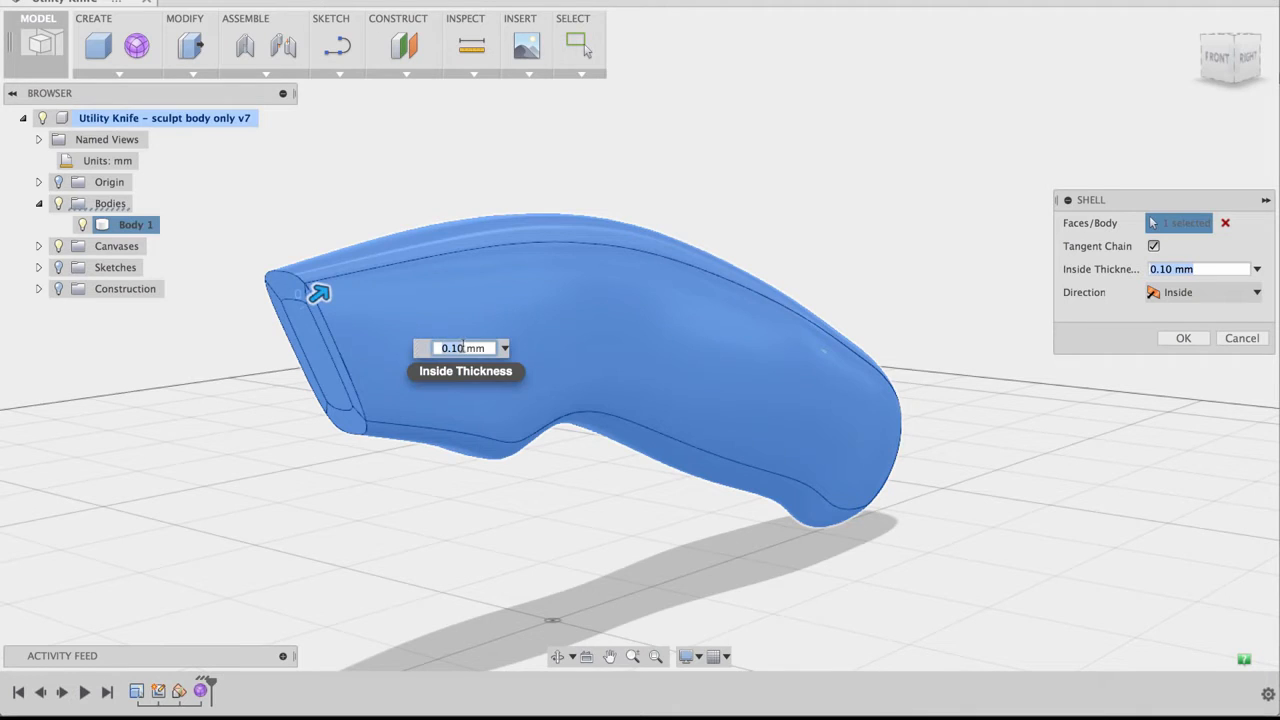
pyautogui.write('2')
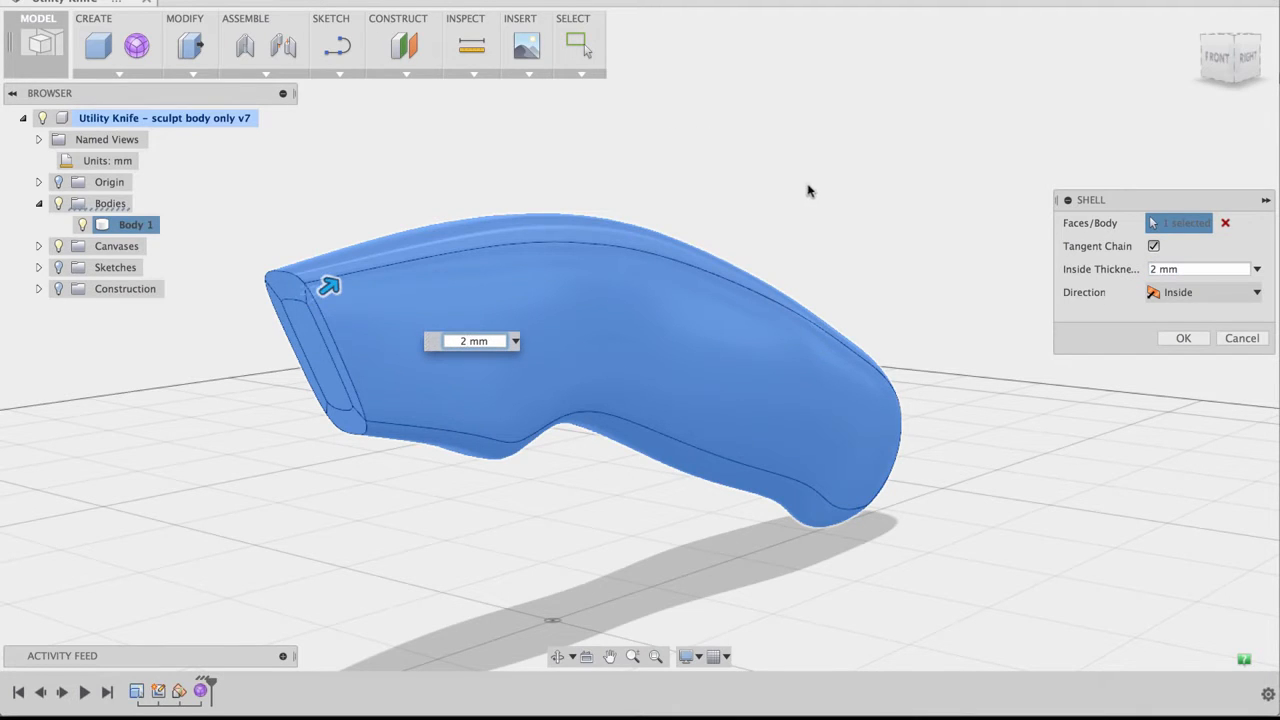
pyautogui.click(1182, 339)
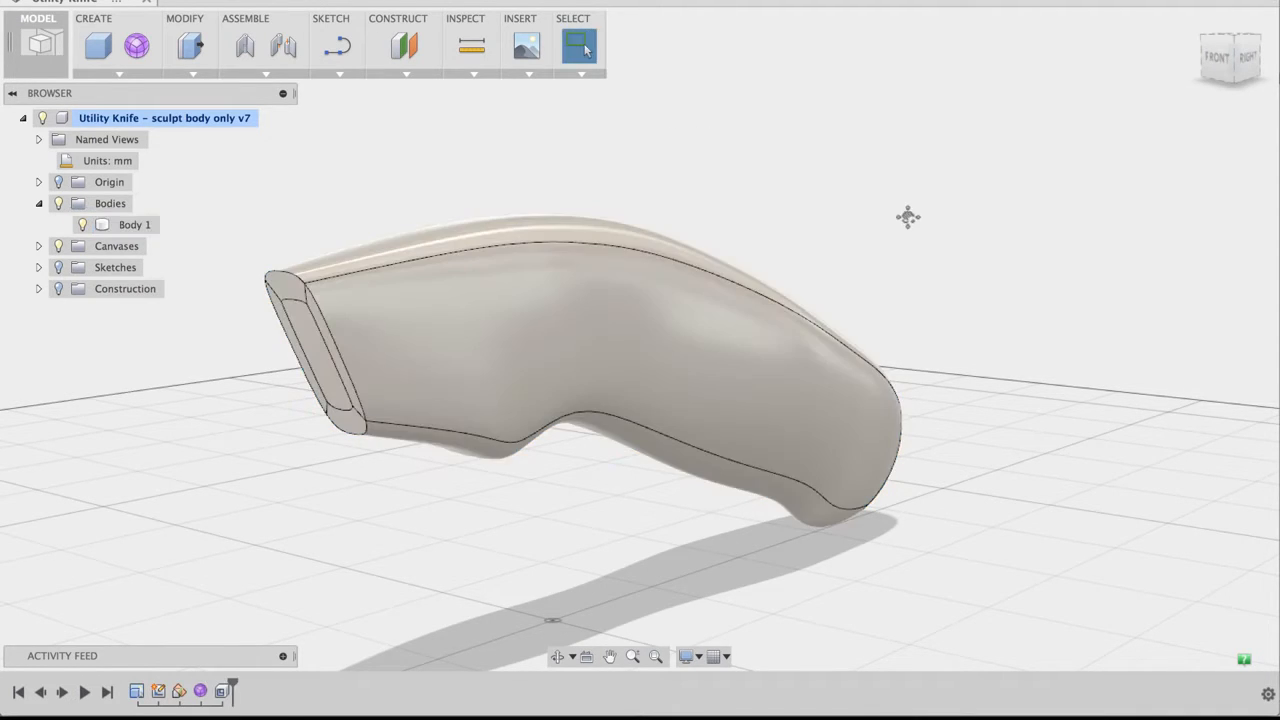
# Show the origin planes and create a section analysis lengthwise through the body on the vertical origin plane at 0.00 mm distance.
pyautogui.moveTo(909, 217); pyautogui.dragTo(808, 171, button='middle')
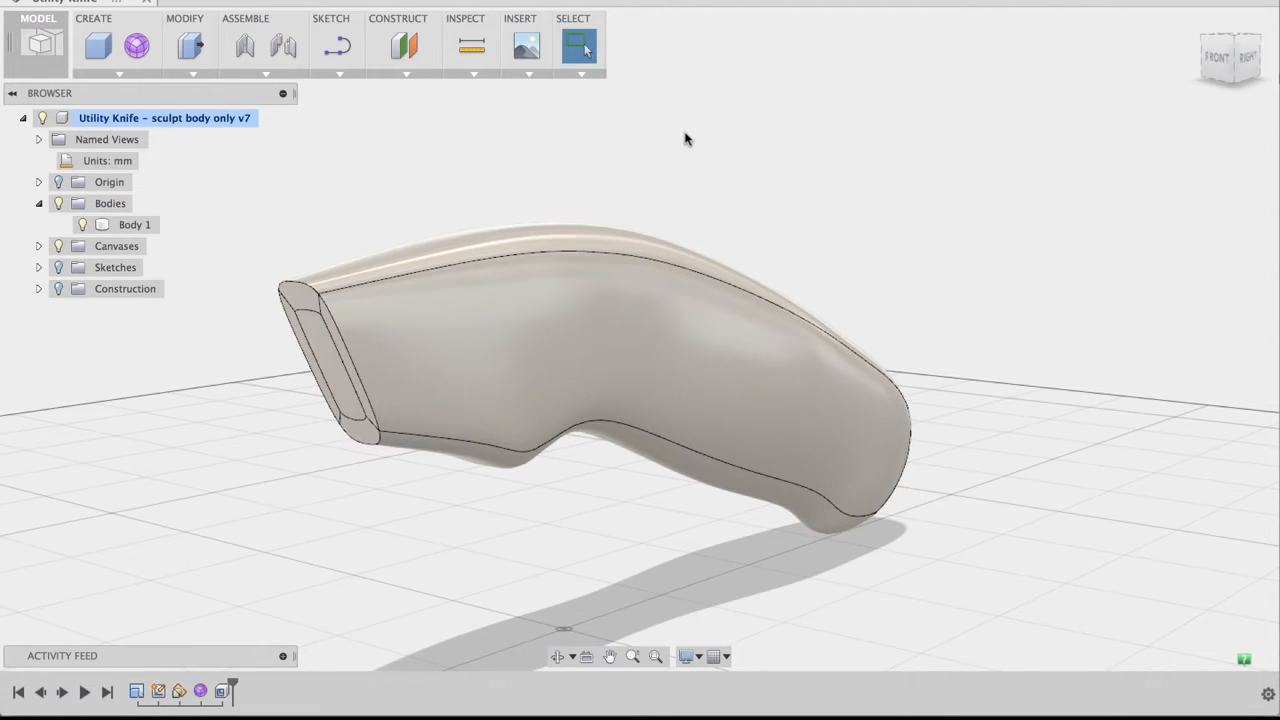
pyautogui.click(471, 79)
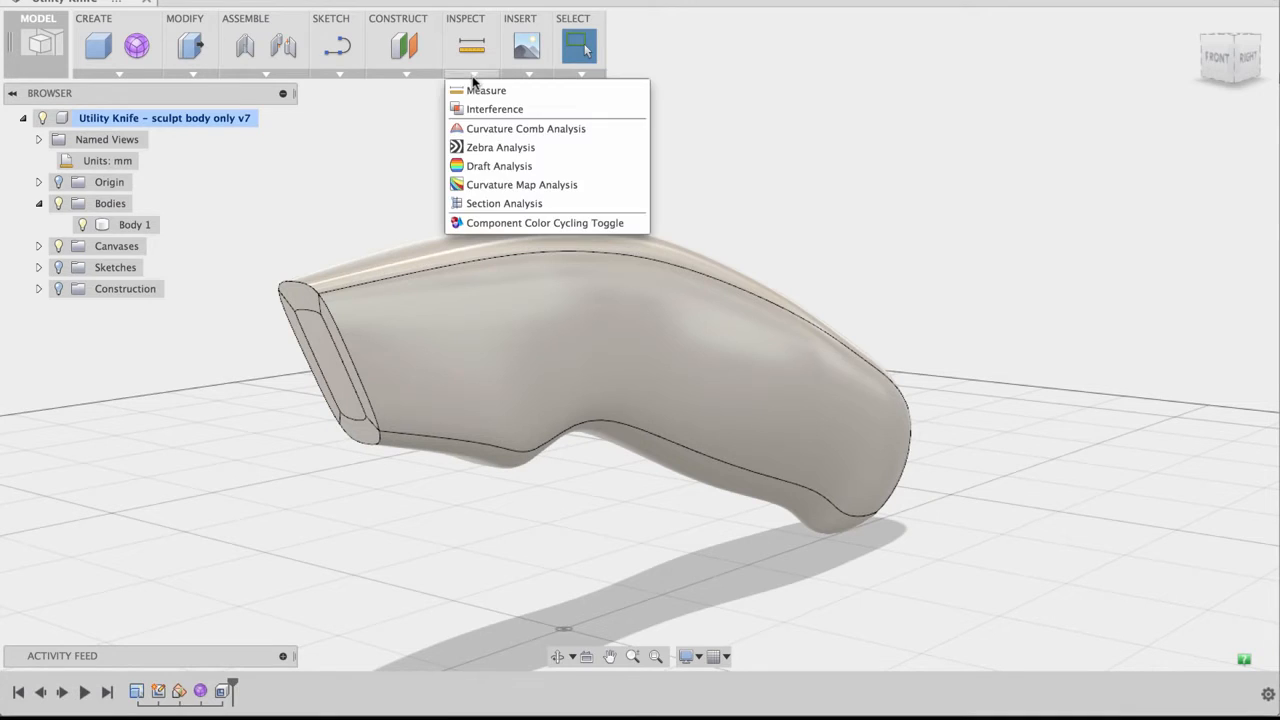
pyautogui.click(498, 204)
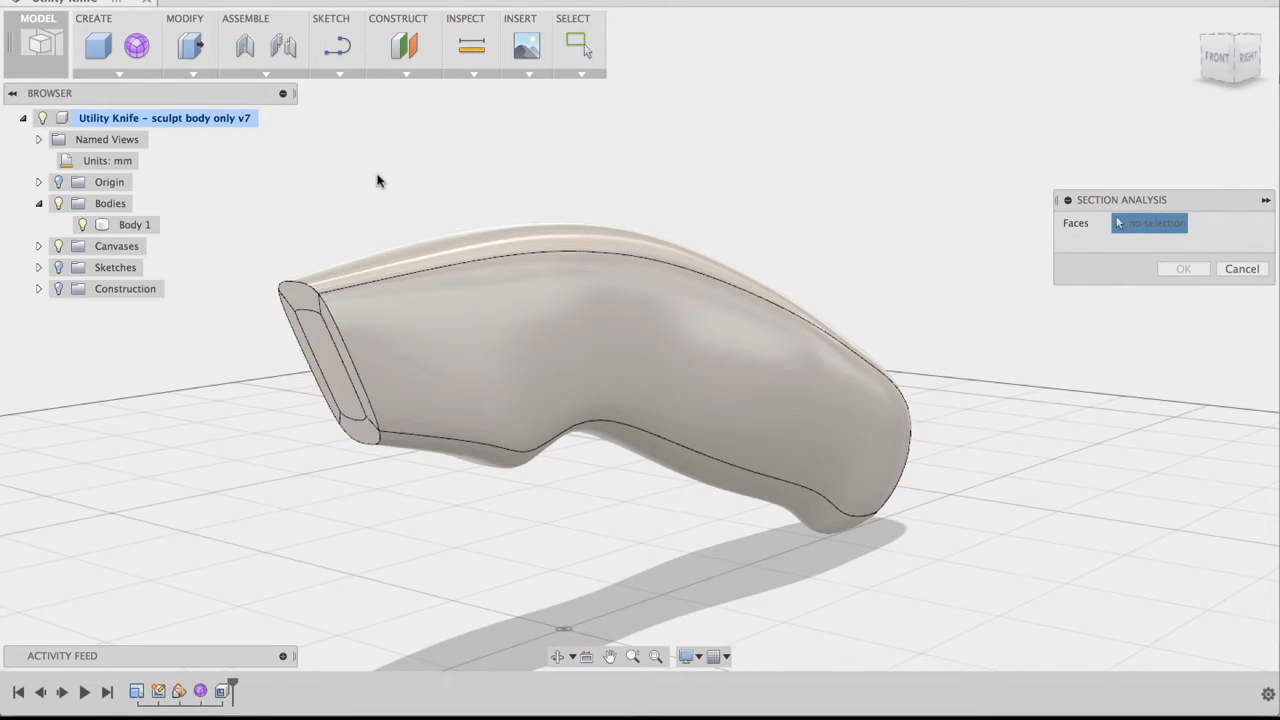
pyautogui.moveTo(440, 186); pyautogui.dragTo(437, 184, button='middle')
pyautogui.moveTo(346, 186); pyautogui.dragTo(362, 185, button='middle')
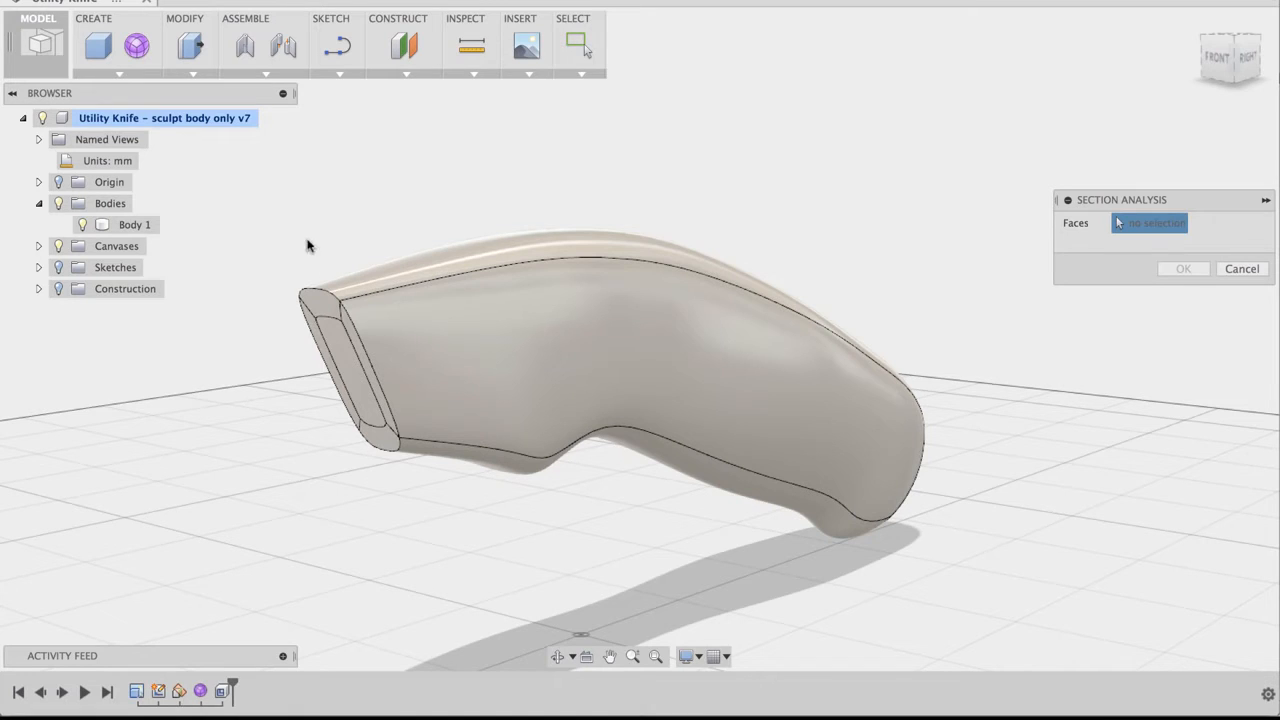
pyautogui.moveTo(301, 237); pyautogui.dragTo(290, 207, button='middle')
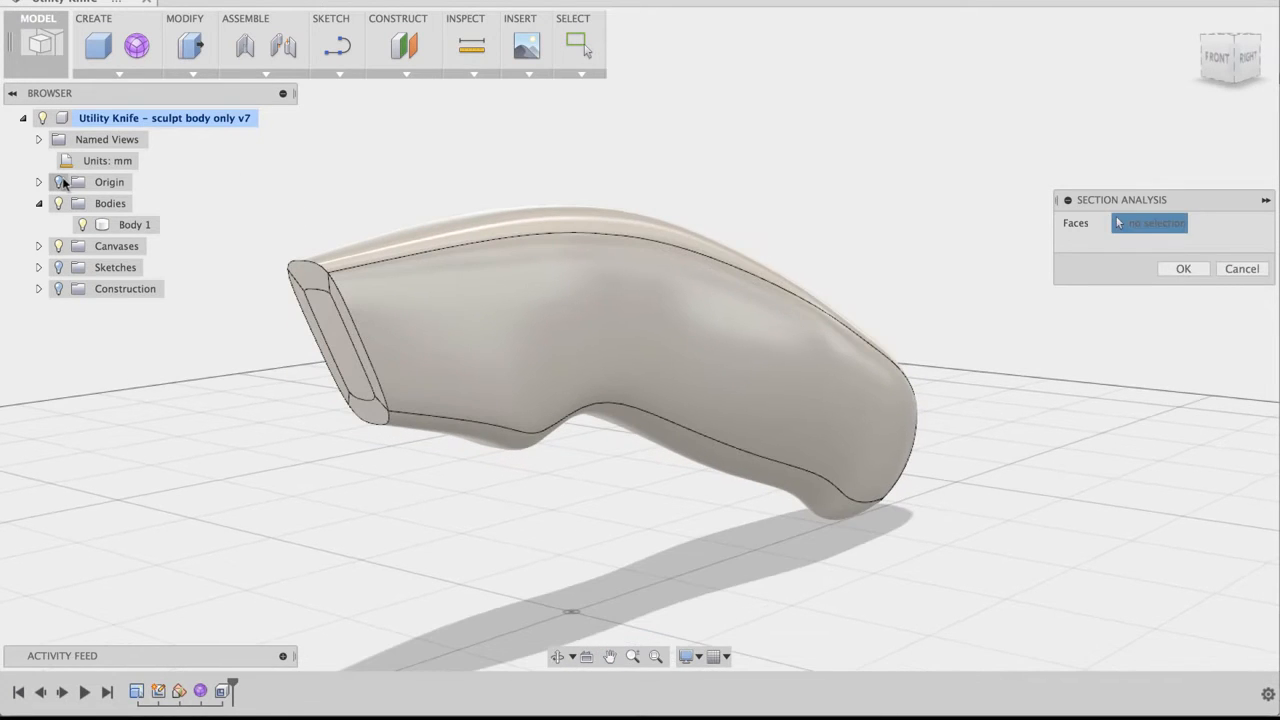
pyautogui.click(59, 184)
pyautogui.moveTo(300, 151); pyautogui.dragTo(358, 182, button='middle')
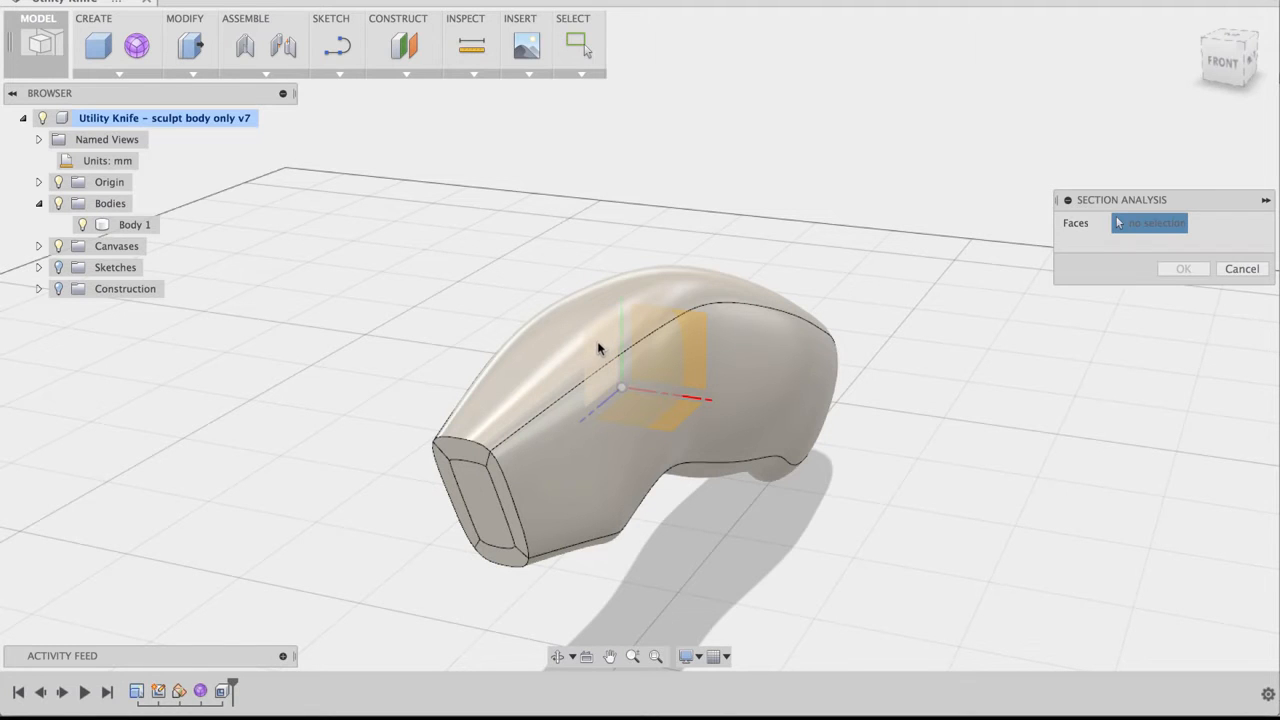
pyautogui.click(598, 347)
pyautogui.keyDown('shift'); pyautogui.moveTo(757, 200); pyautogui.dragTo(723, 189, button='middle'); pyautogui.keyUp('shift')
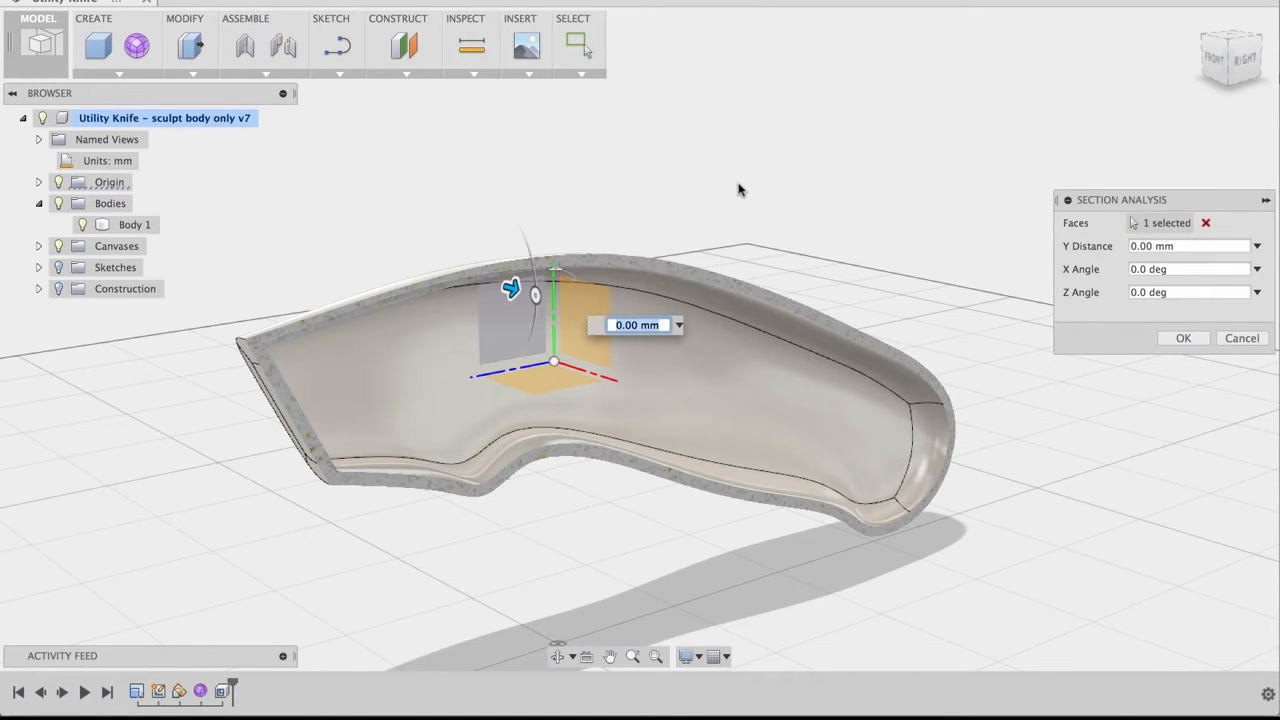
pyautogui.keyDown('shift'); pyautogui.moveTo(749, 183); pyautogui.dragTo(712, 168, button='middle'); pyautogui.keyUp('shift')
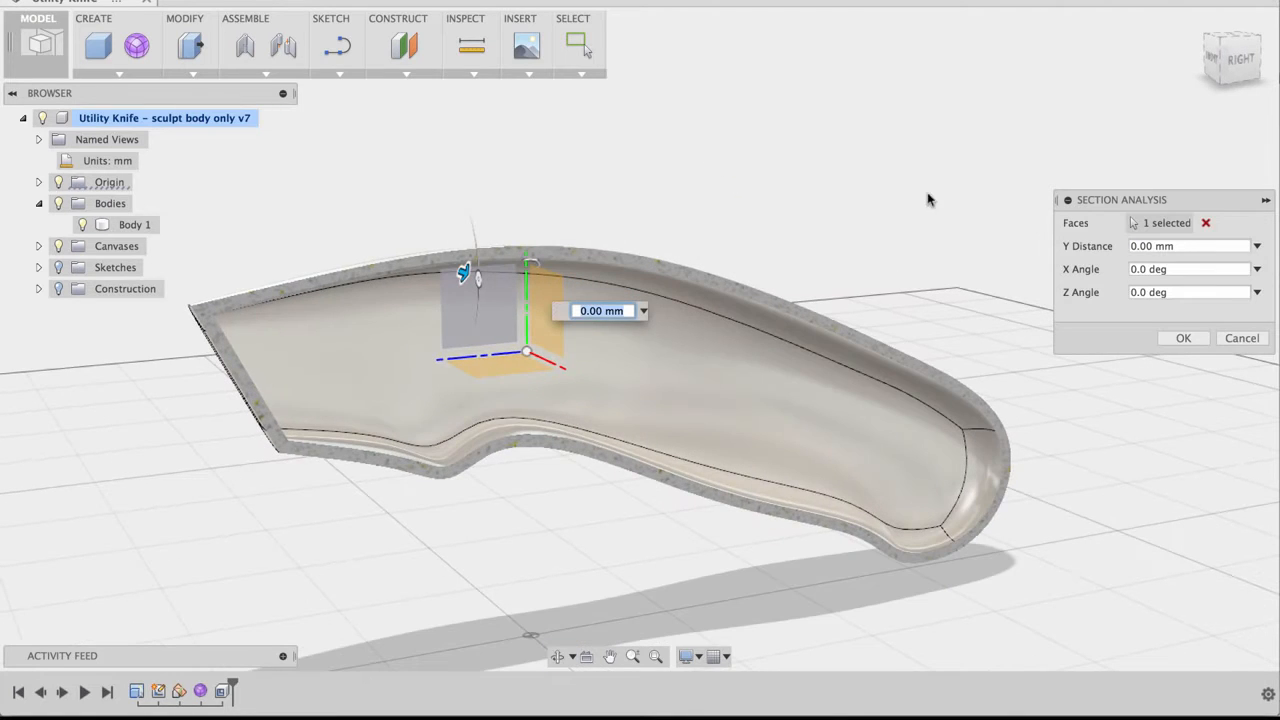
pyautogui.click(1180, 340)
# Start a line sketch on the vertical lengthwise origin plane, with the sectioned body viewed squarely from the right side.
pyautogui.keyDown('shift'); pyautogui.moveTo(1180, 345); pyautogui.dragTo(803, 137, button='middle'); pyautogui.keyUp('shift')
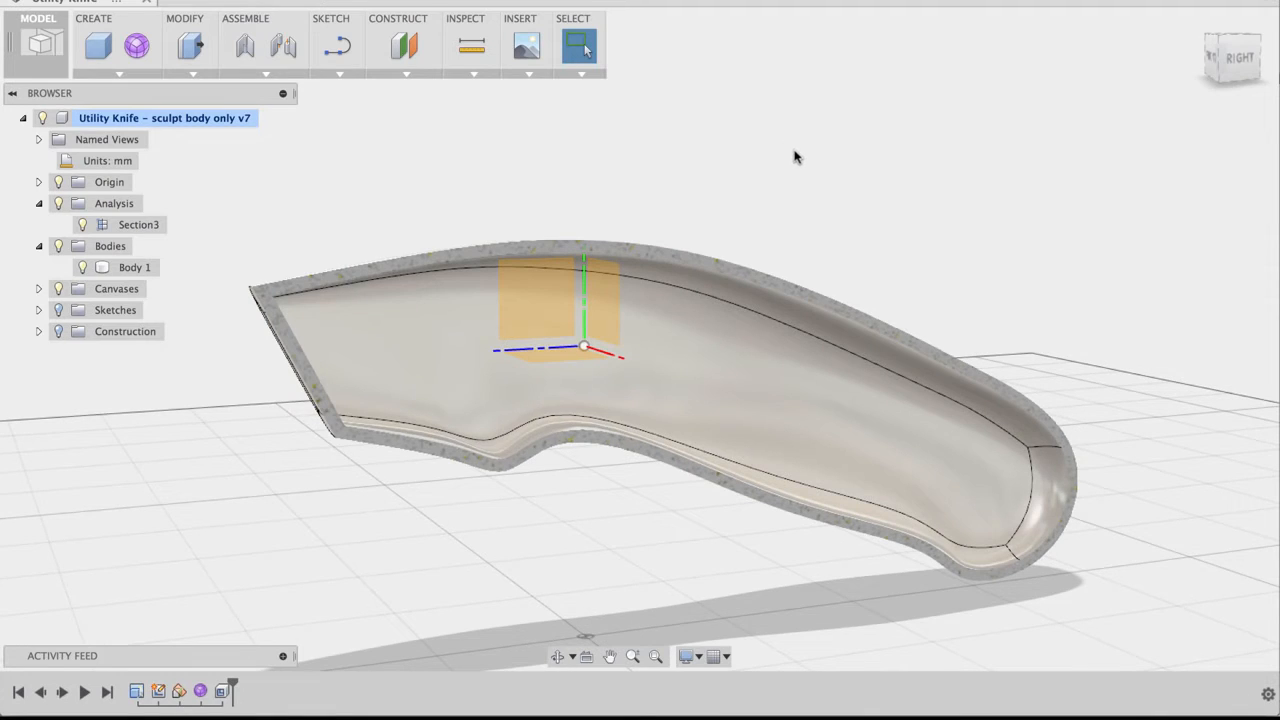
pyautogui.keyDown('shift'); pyautogui.moveTo(806, 146); pyautogui.dragTo(798, 160, button='middle'); pyautogui.keyUp('shift')
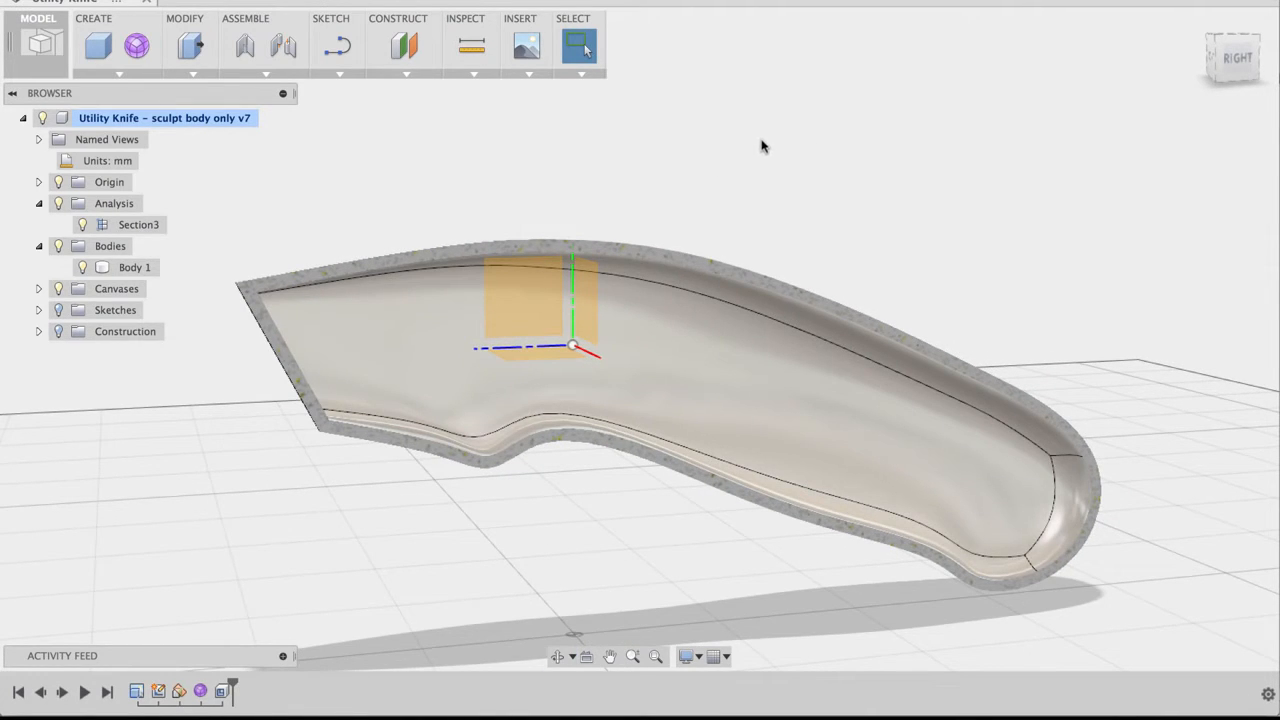
pyautogui.moveTo(760, 144)
pyautogui.mouseDown(button='middle')
pyautogui.moveTo(789, 134)
pyautogui.moveTo(777, 134)
pyautogui.moveTo(779, 151)
pyautogui.mouseUp(button='middle')
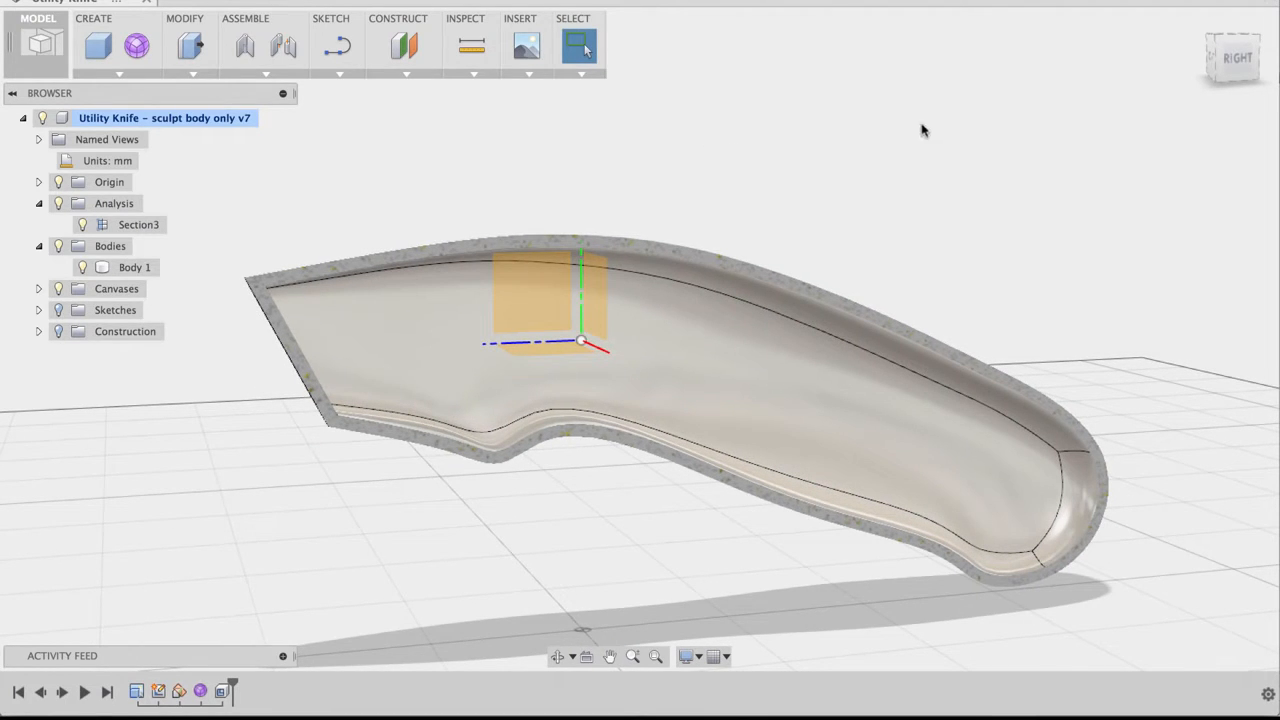
pyautogui.click(1238, 62)
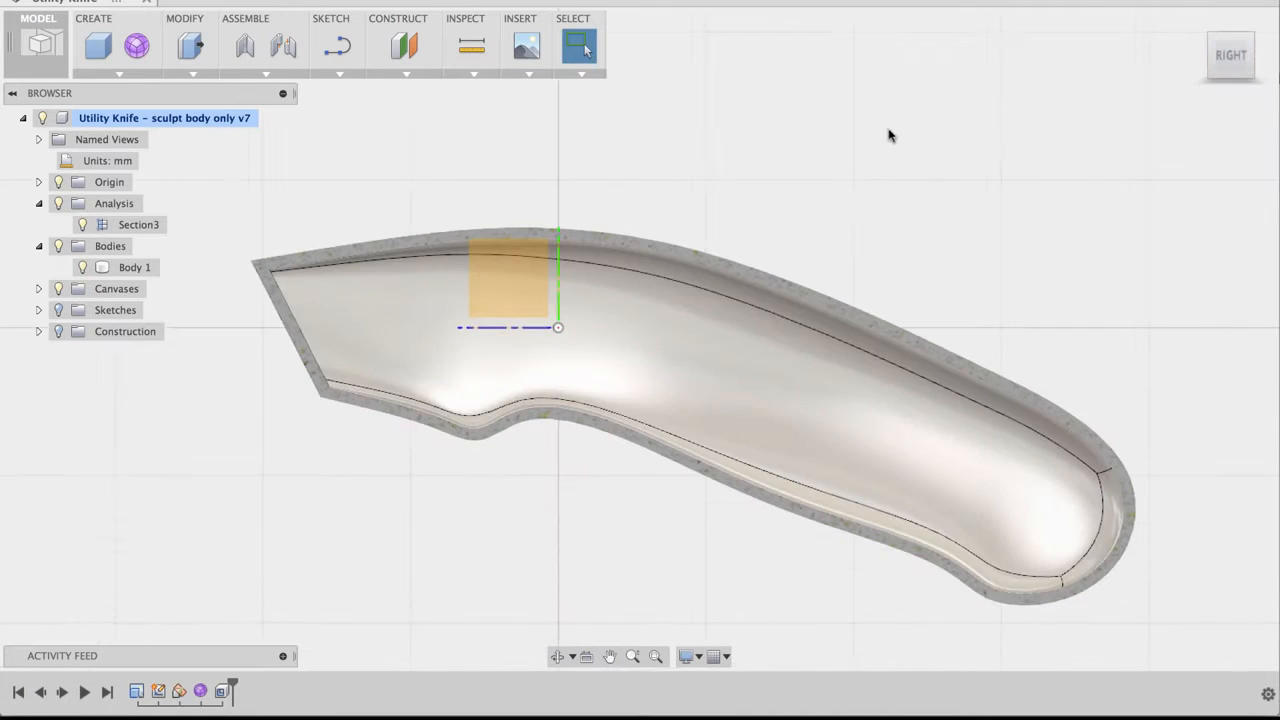
pyautogui.moveTo(889, 135); pyautogui.dragTo(830, 120, button='middle')
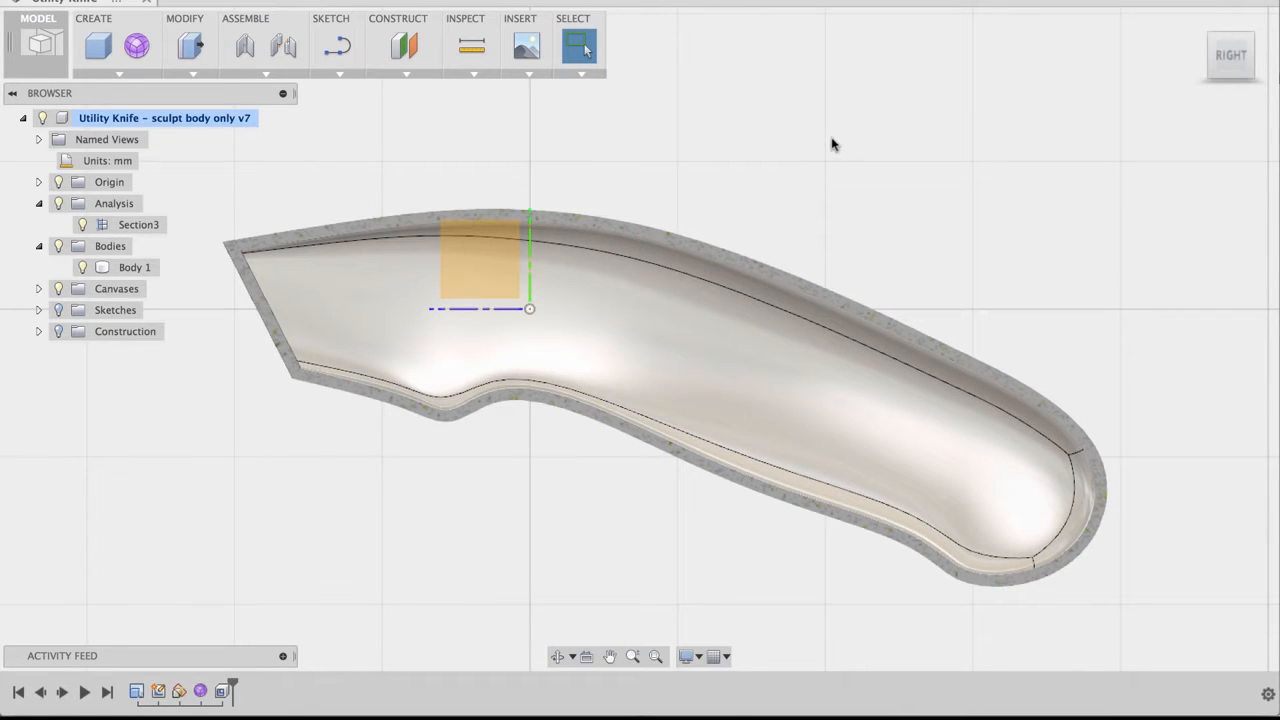
pyautogui.click(337, 76)
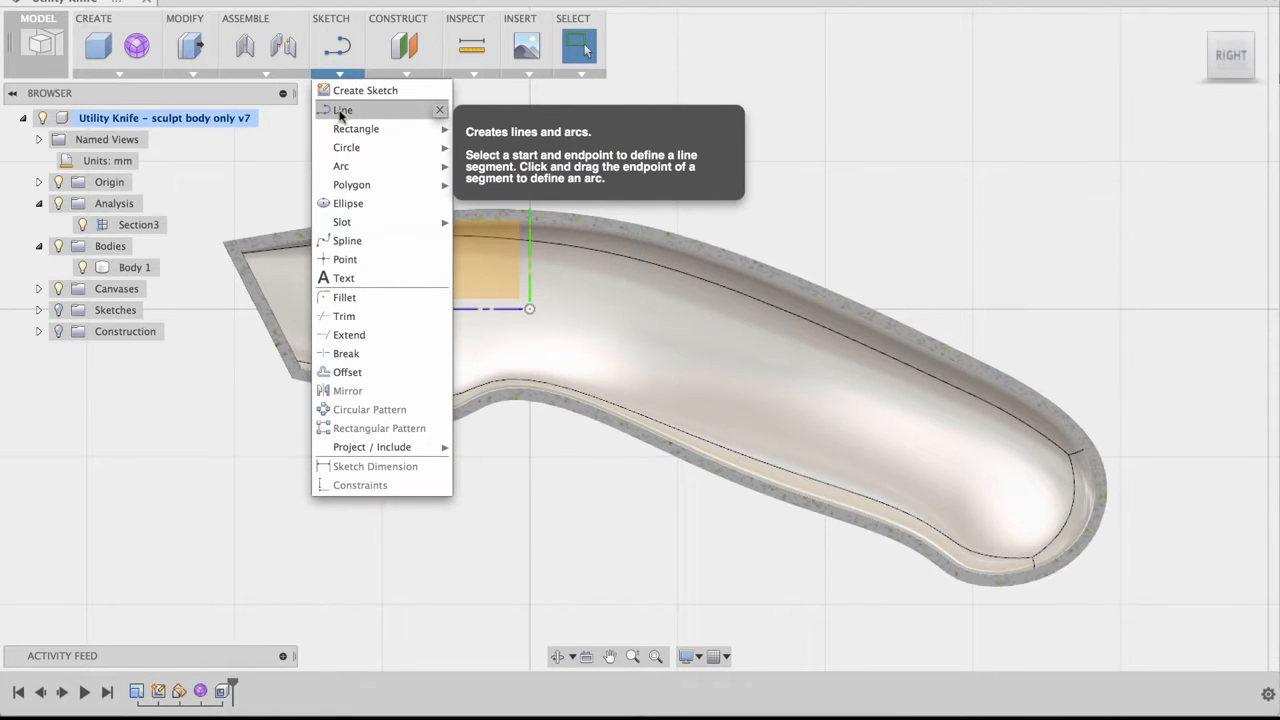
pyautogui.click(340, 111)
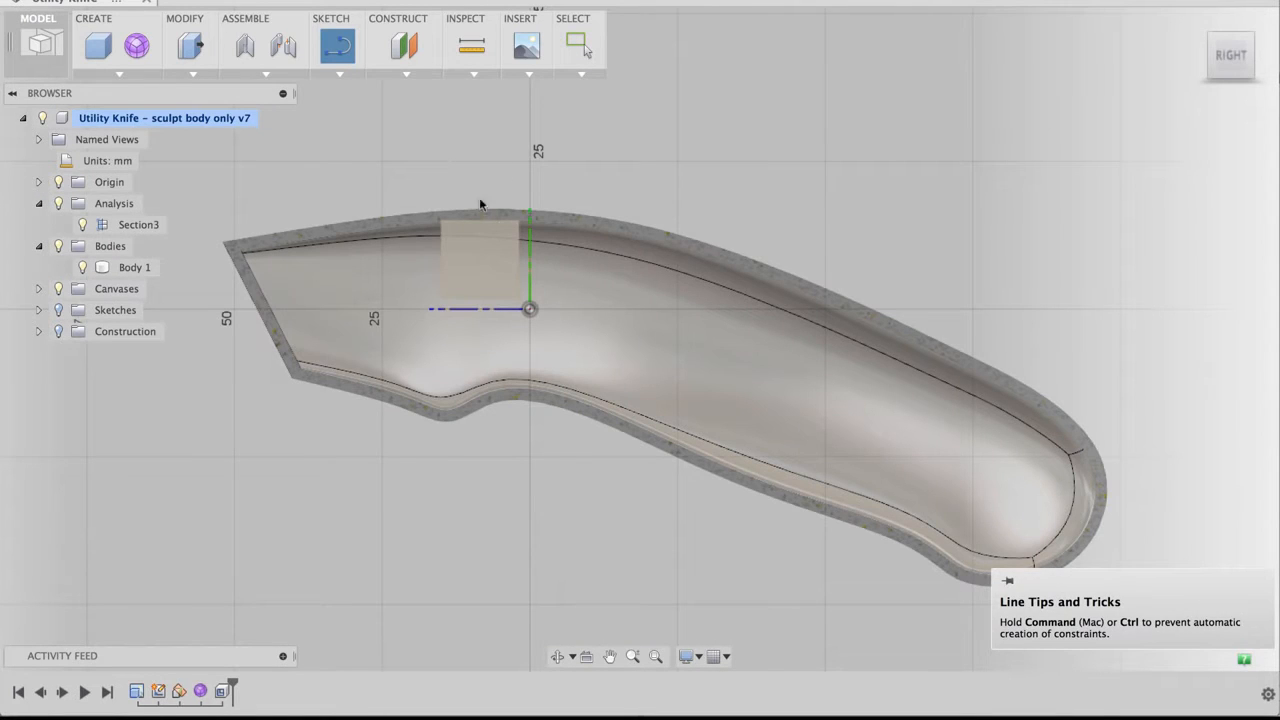
pyautogui.click(483, 260)
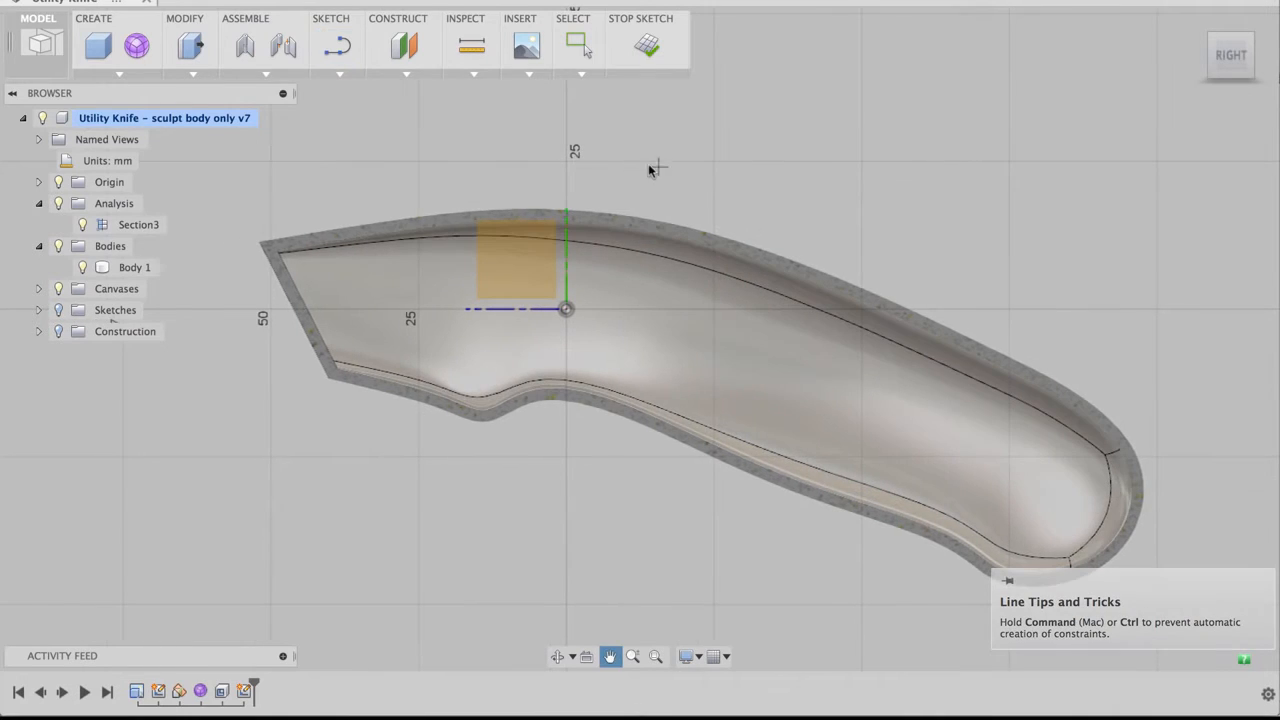
pyautogui.moveTo(648, 163); pyautogui.dragTo(623, 140, button='middle')
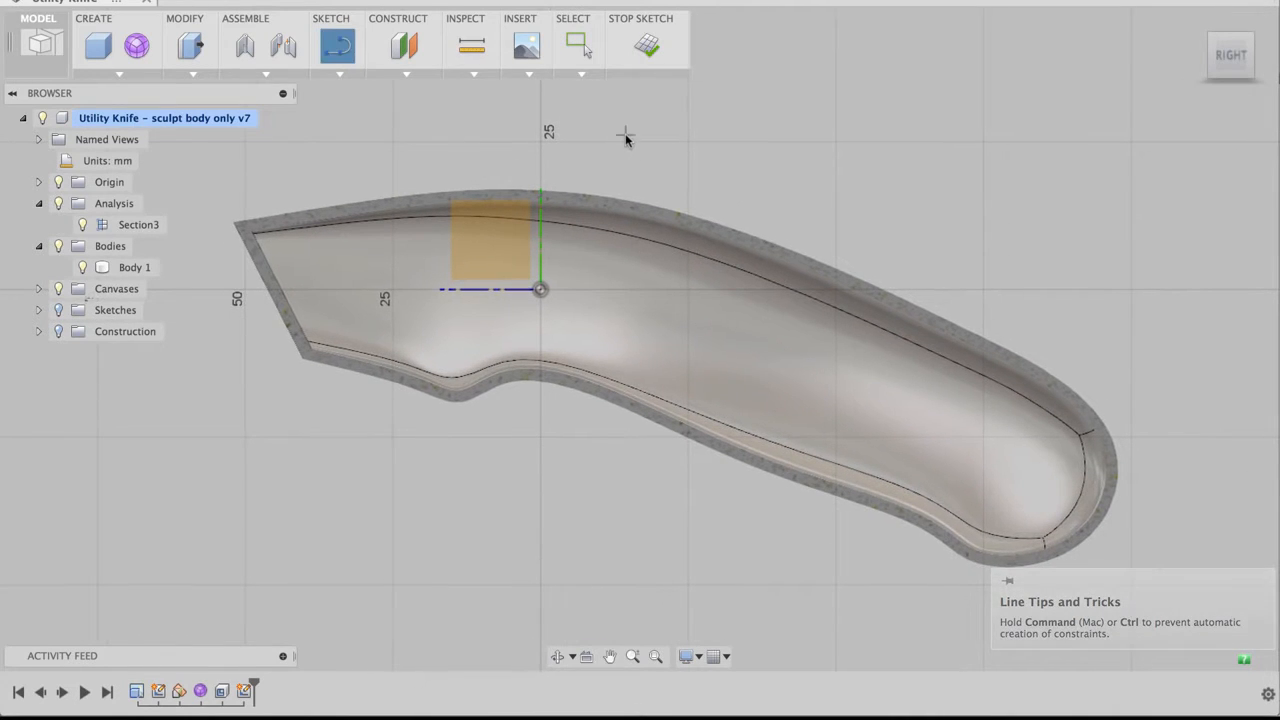
# Show the existing sketches with the blade outline and guide curves as a reference for the new sketch.
pyautogui.click(58, 311)
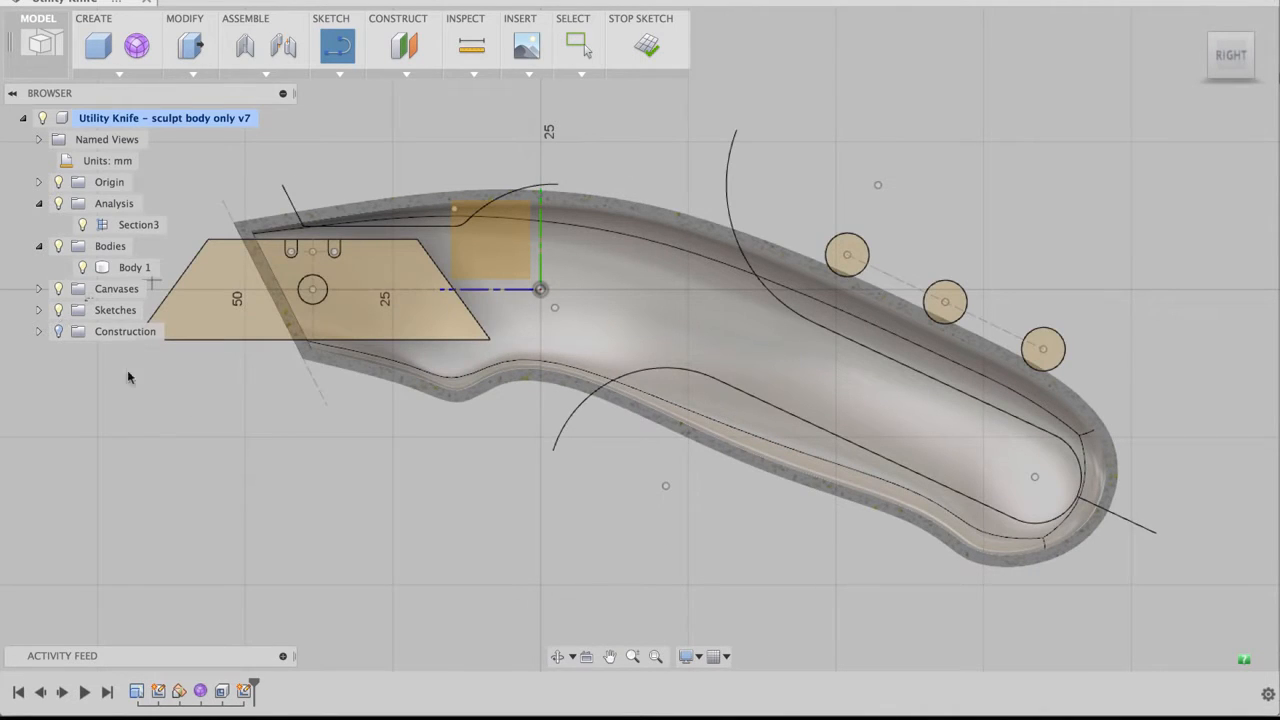
pyautogui.middleClick(415, 463)
pyautogui.scroll(-3, 415, 463)
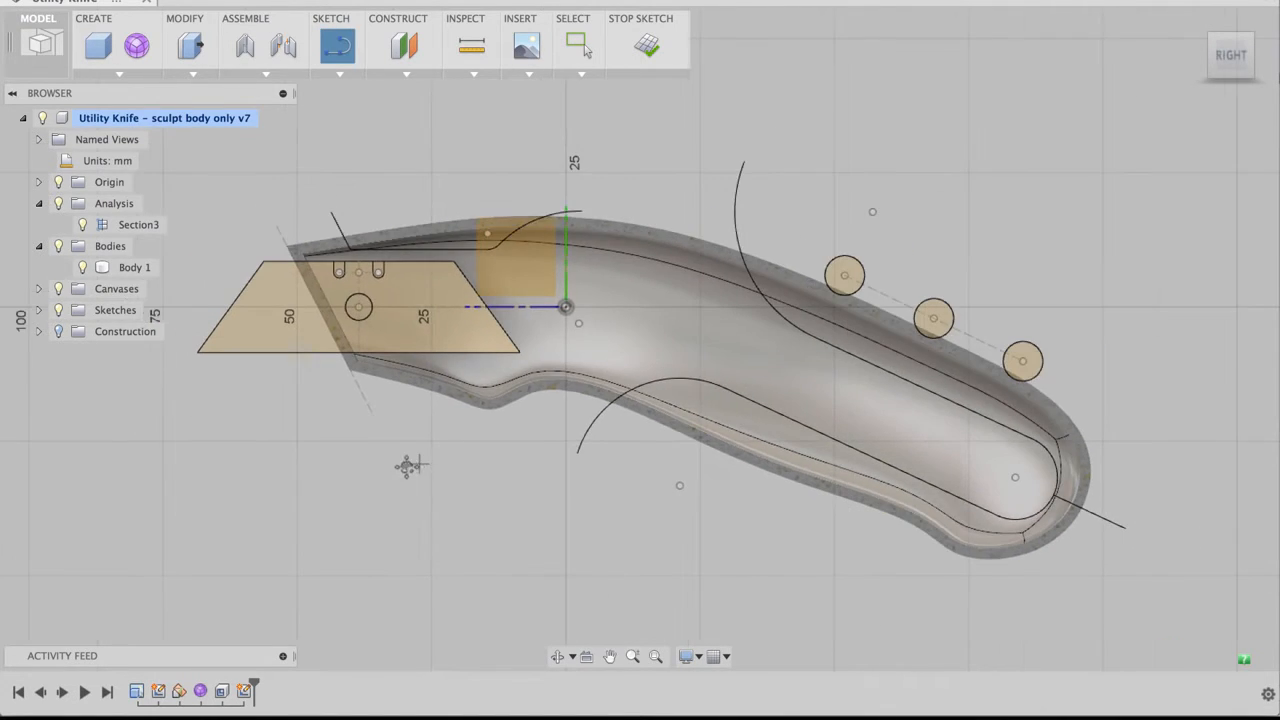
pyautogui.scroll(3, 256, 443)
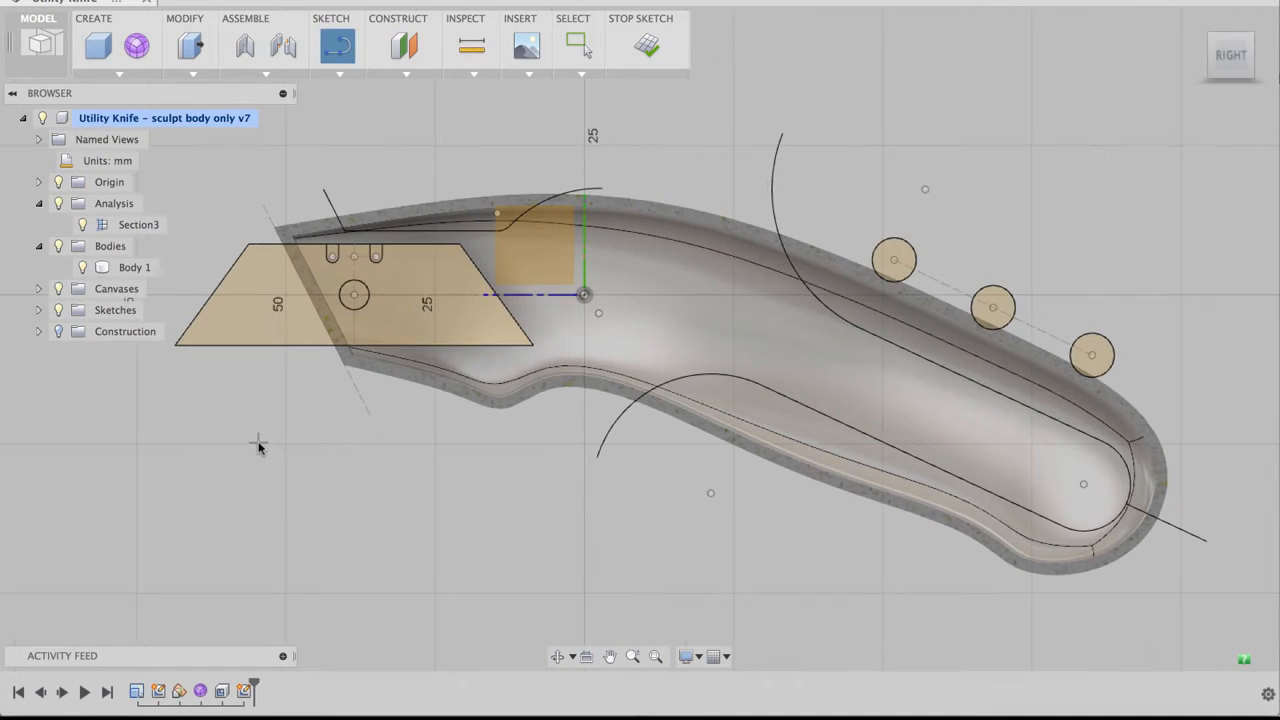
# Draw a horizontal line just above the blade outline, from in front of the blade opening to beyond the body's upper wall.
pyautogui.press('l')
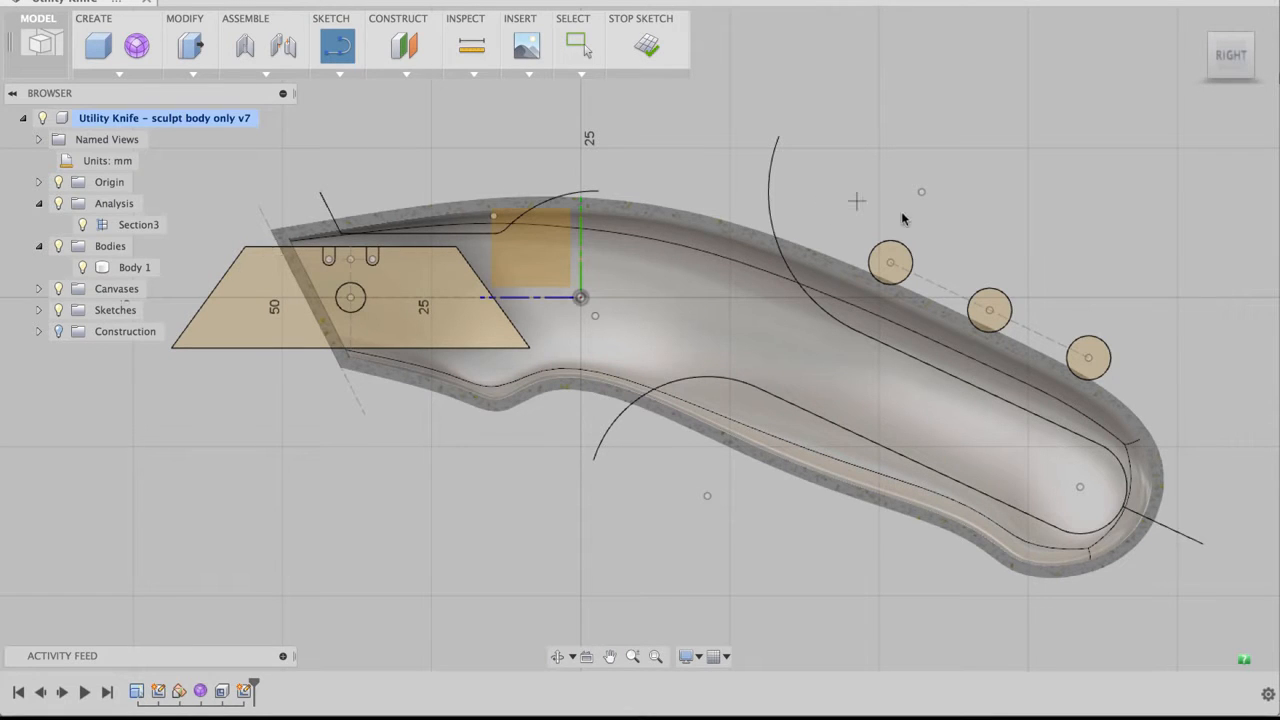
pyautogui.moveTo(871, 200); pyautogui.dragTo(814, 186, button='middle')
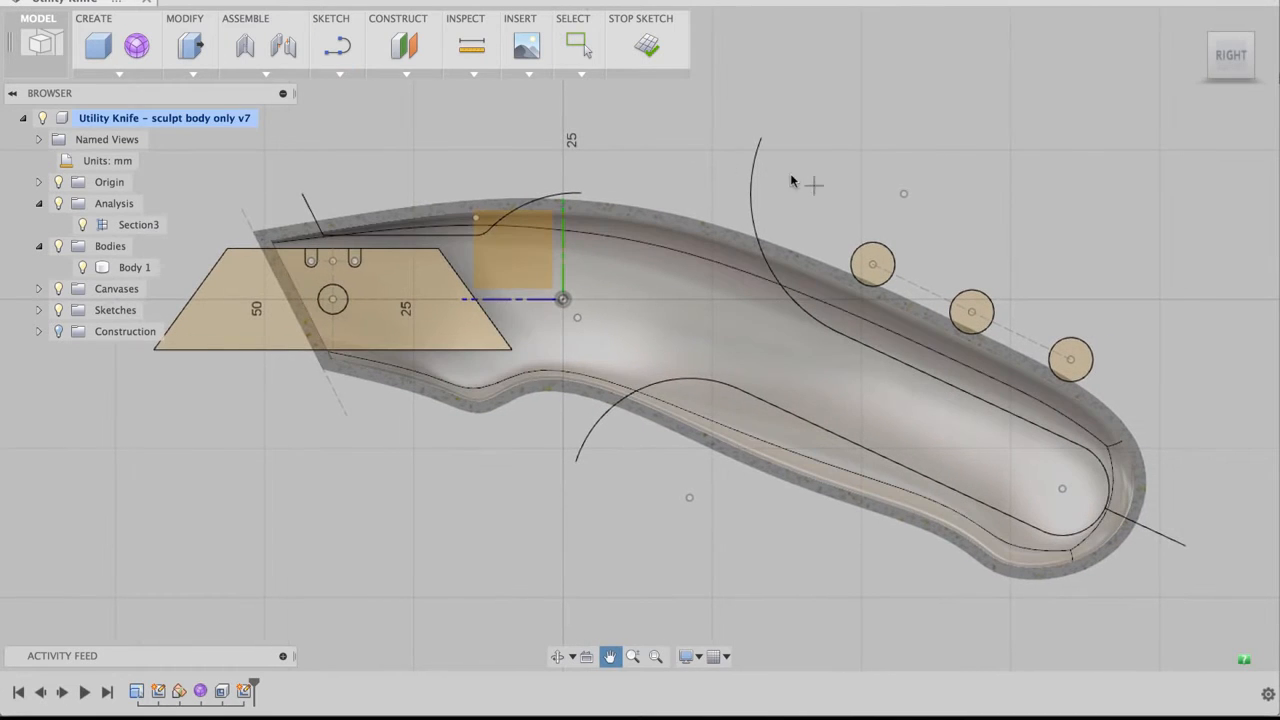
pyautogui.moveTo(668, 147); pyautogui.dragTo(654, 147, button='middle')
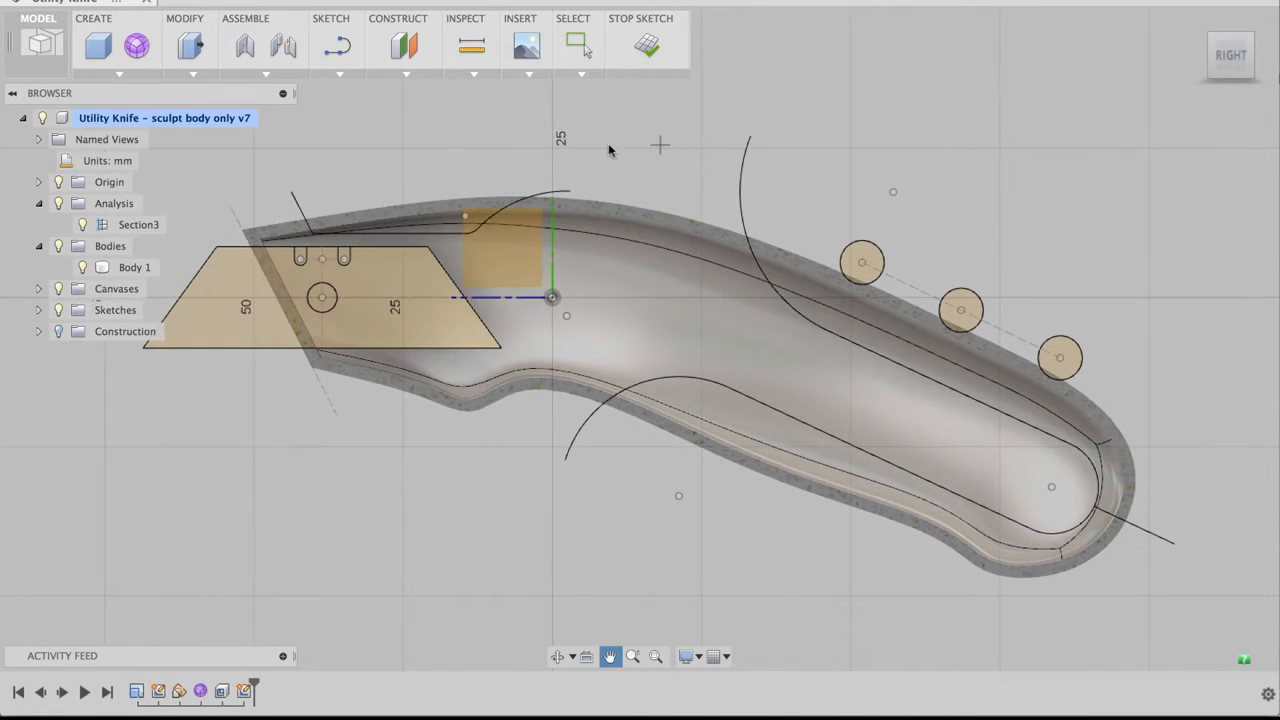
pyautogui.press('Escape')
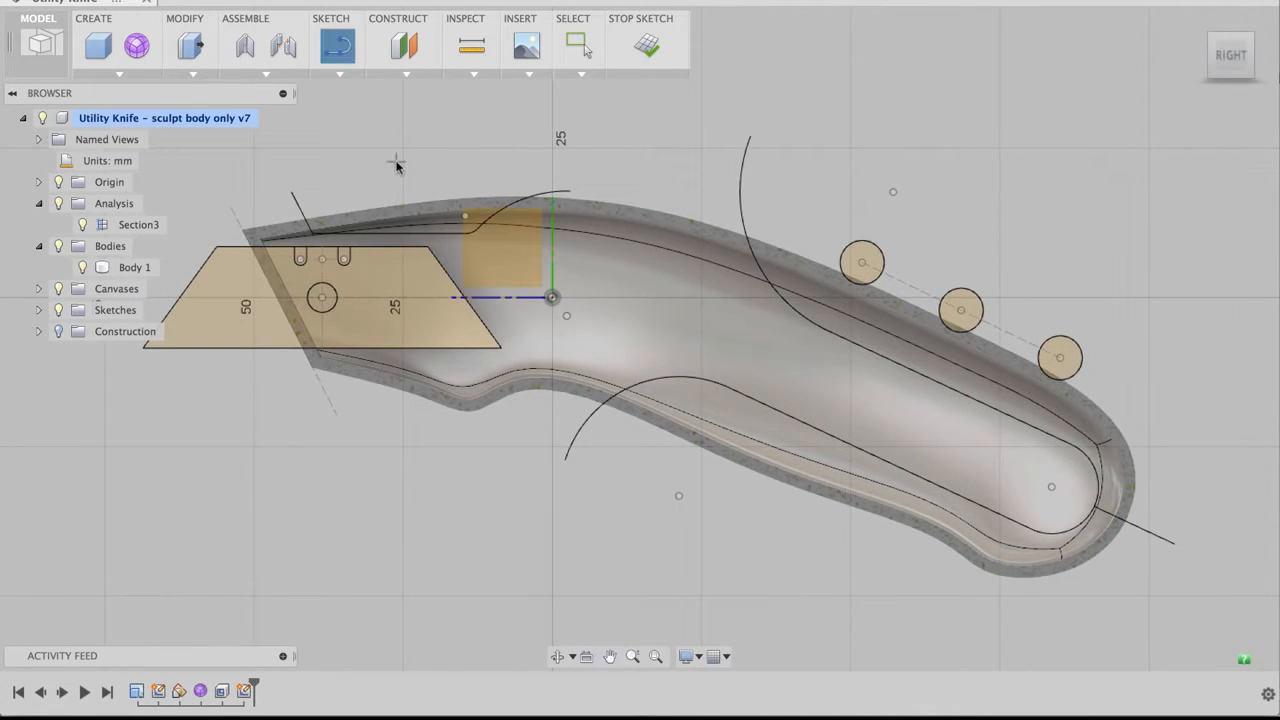
pyautogui.scroll(3, 394, 163)
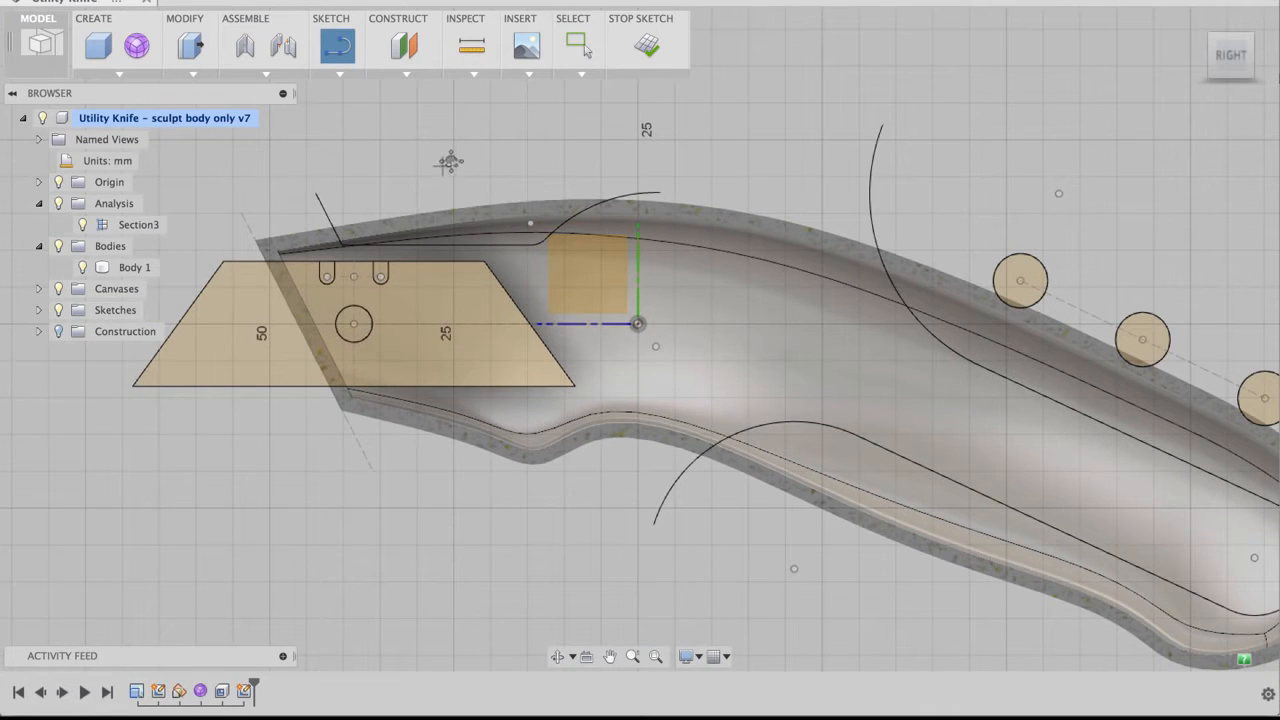
pyautogui.moveTo(450, 162); pyautogui.dragTo(513, 149, button='middle')
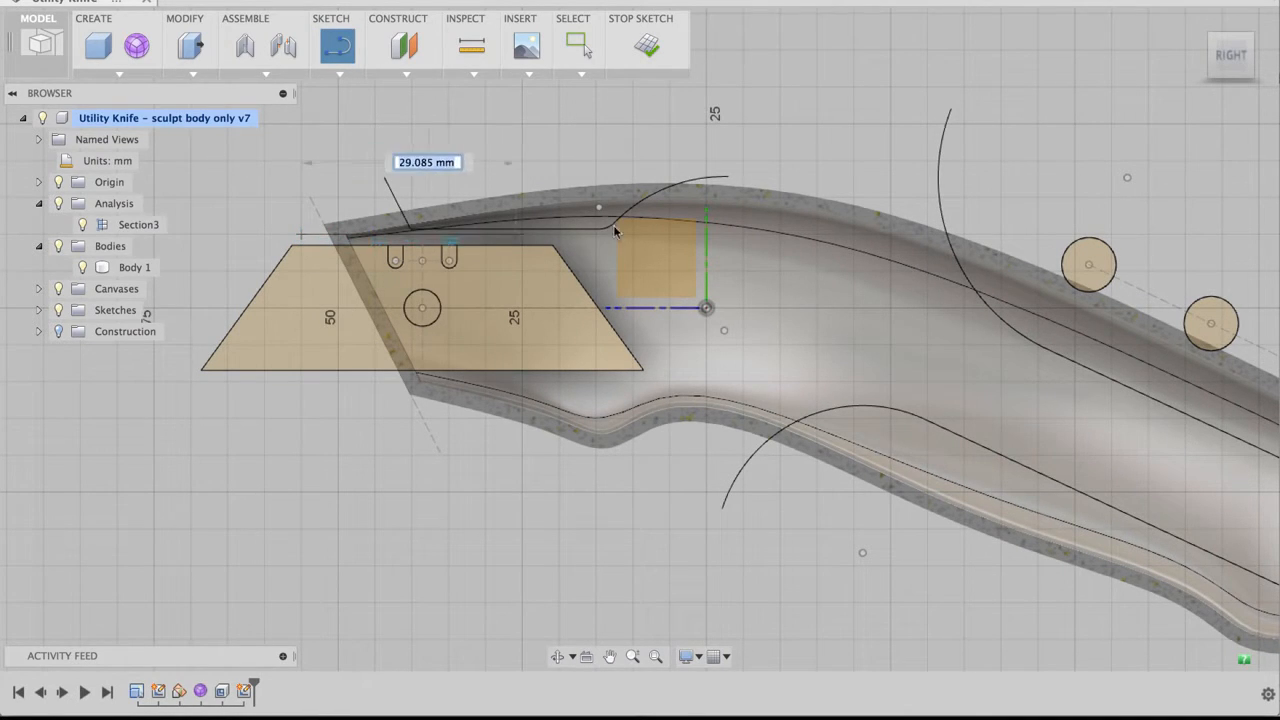
pyautogui.moveTo(631, 230); pyautogui.dragTo(416, 223, button='middle')
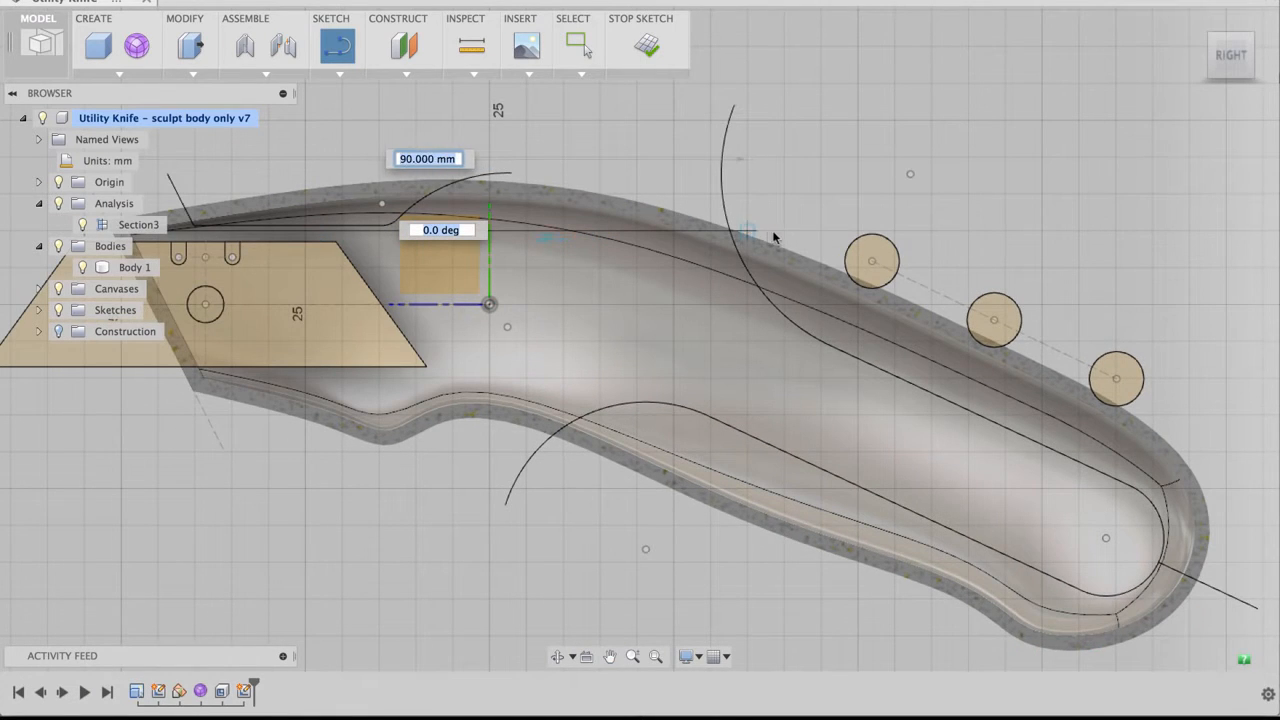
pyautogui.click(785, 233)
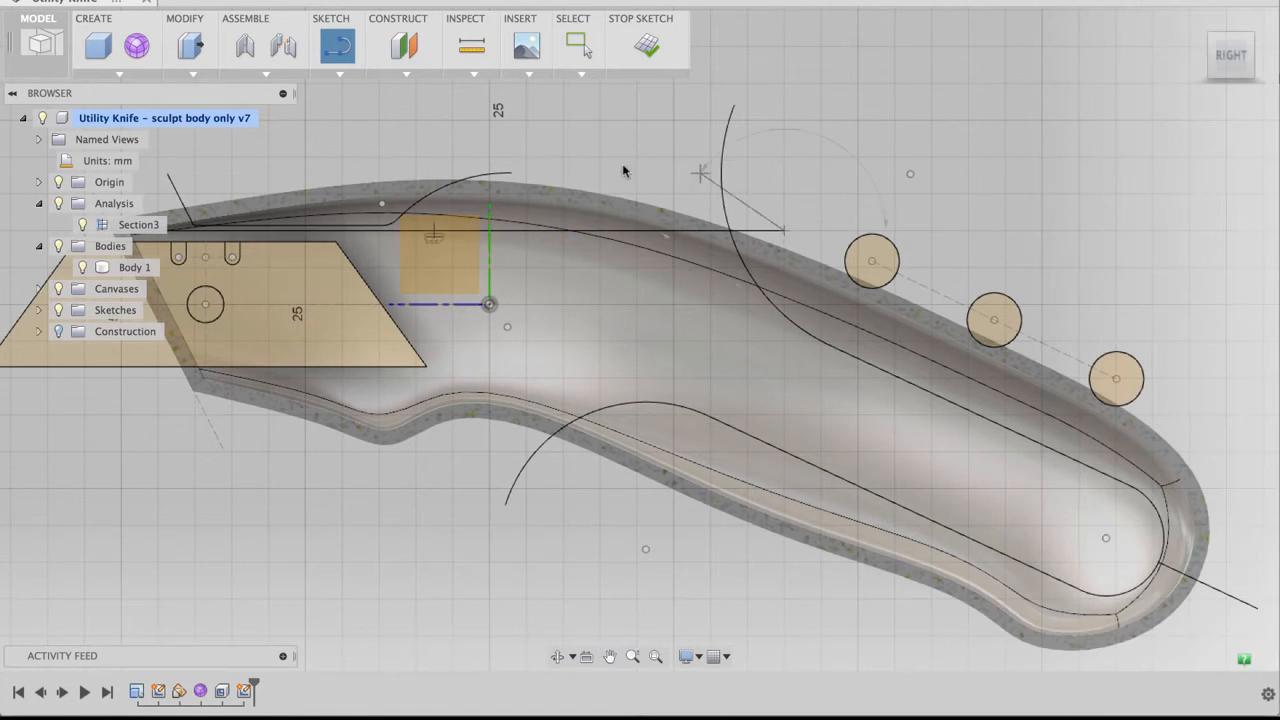
pyautogui.scroll(-1, 620, 165)
pyautogui.moveTo(614, 170); pyautogui.dragTo(700, 177, button='middle')
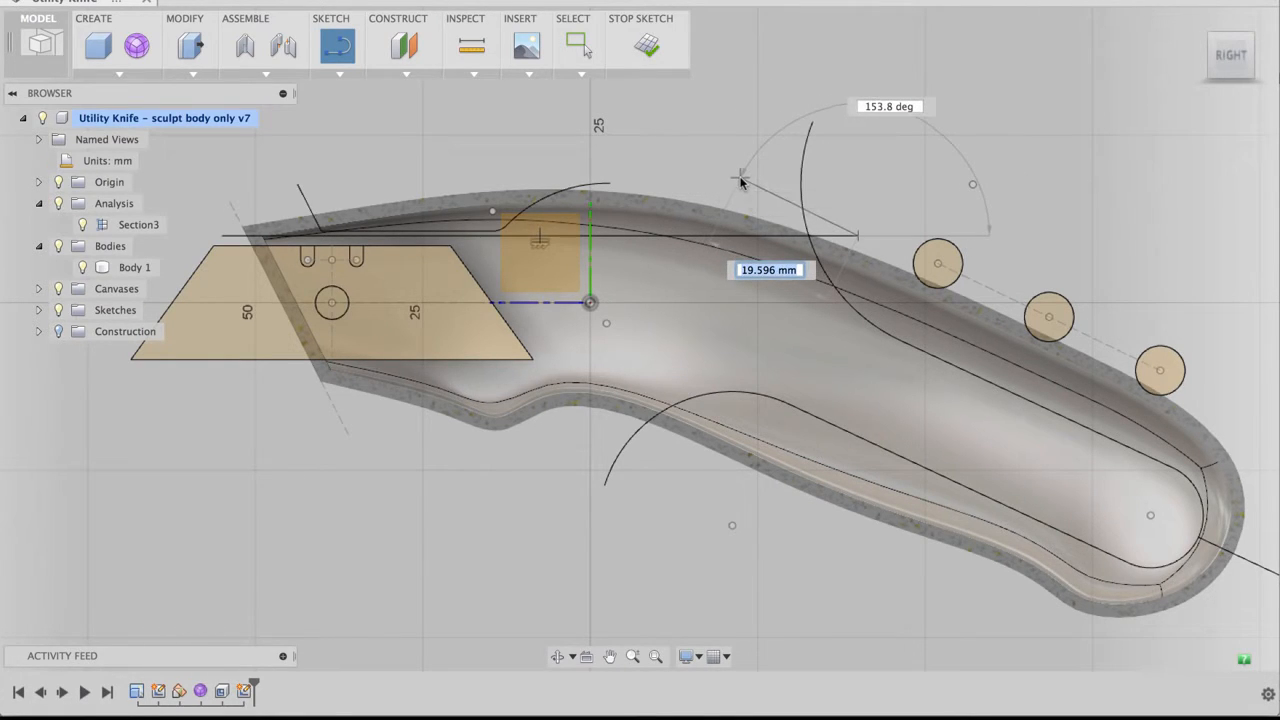
pyautogui.press('Escape')
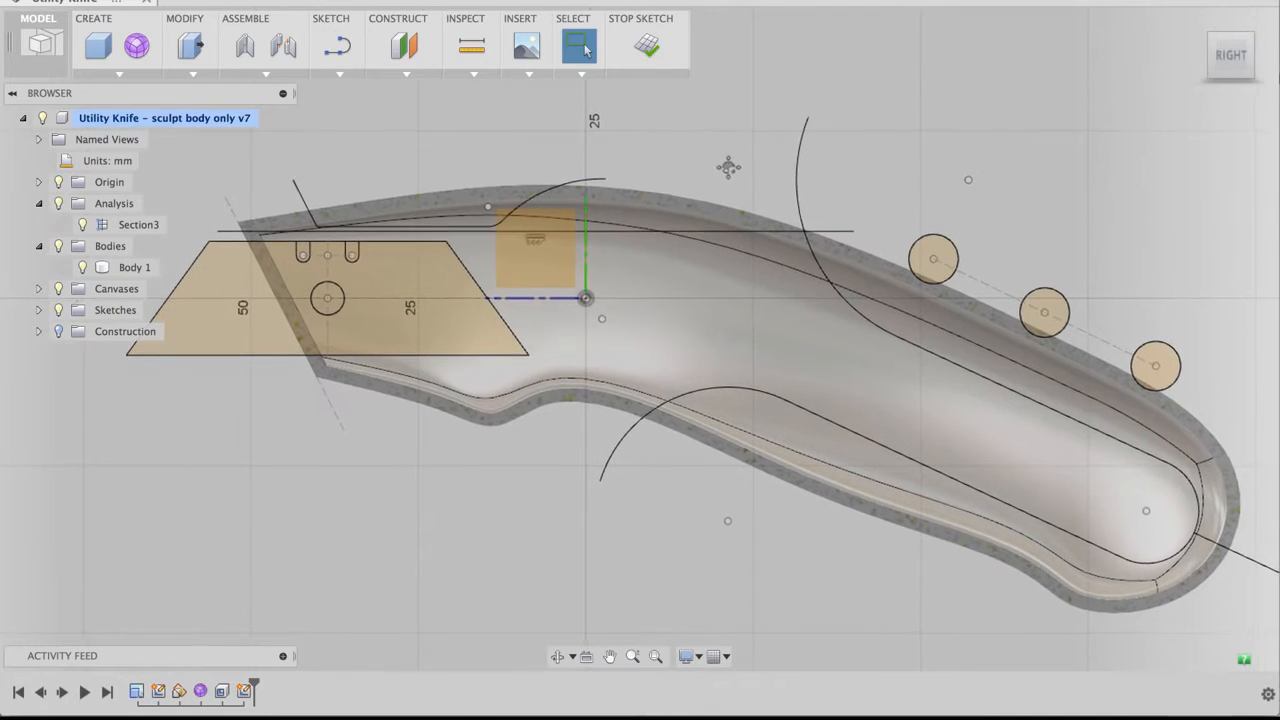
# Draw a second horizontal line just below the blade outline, from outside the front opening to past the body's upper rear wall.
pyautogui.rightClick(702, 172)
pyautogui.click(706, 122)
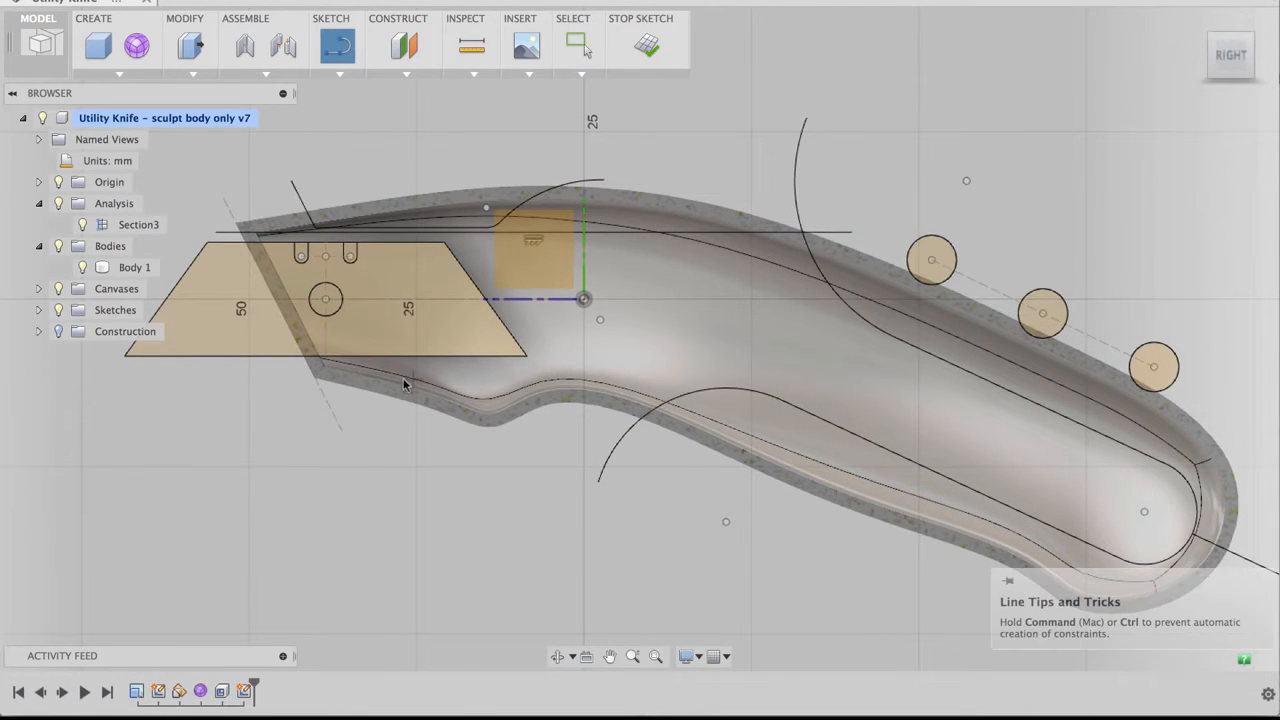
pyautogui.scroll(2, 390, 444)
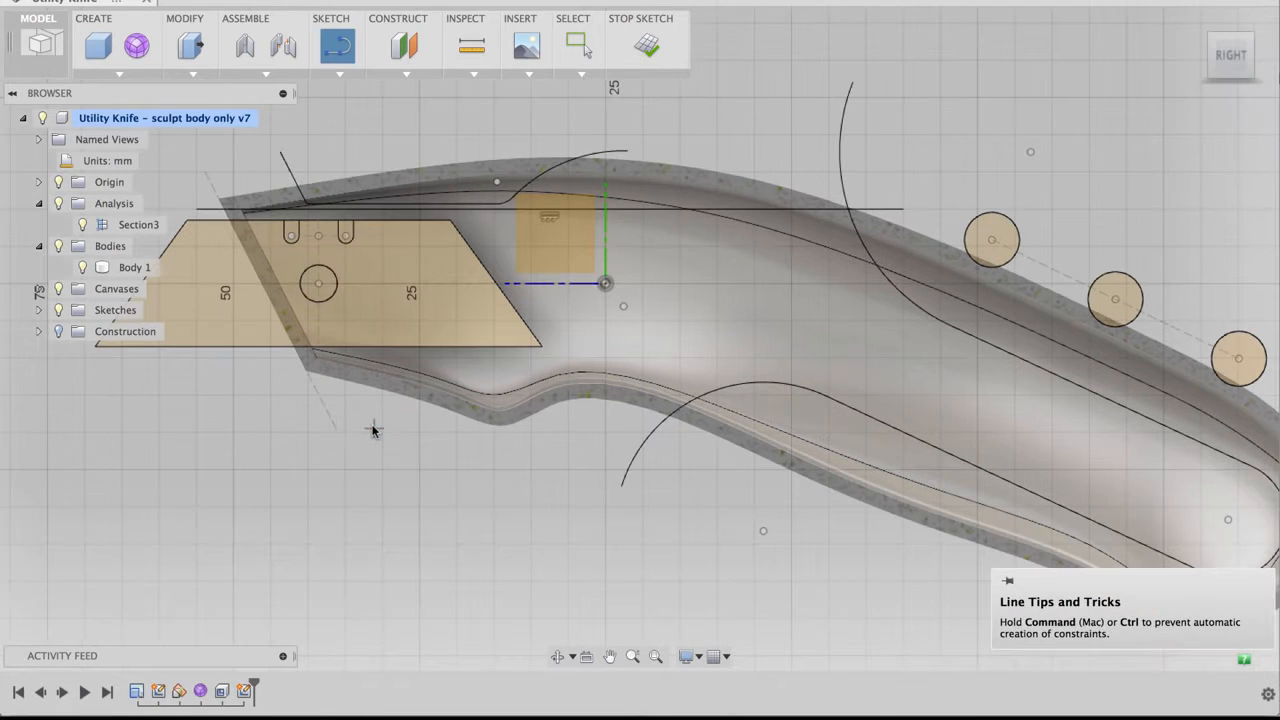
pyautogui.click(276, 362)
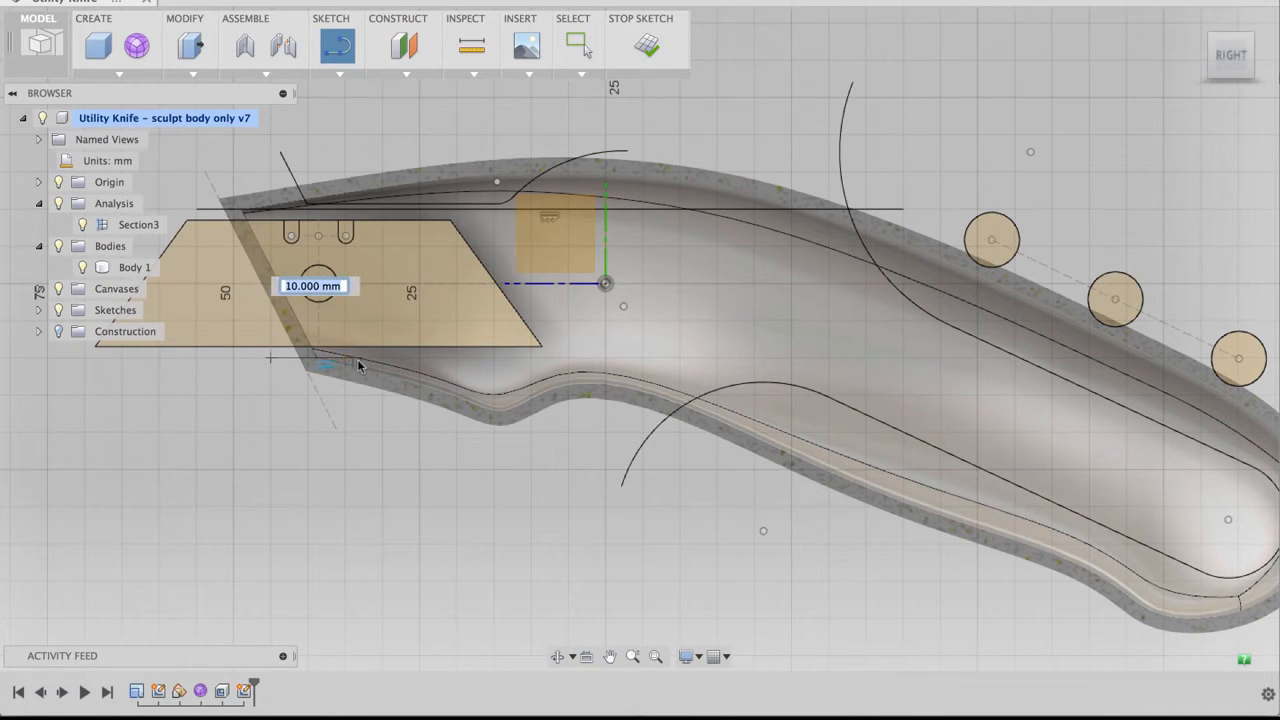
pyautogui.moveTo(491, 357); pyautogui.dragTo(334, 353, button='middle')
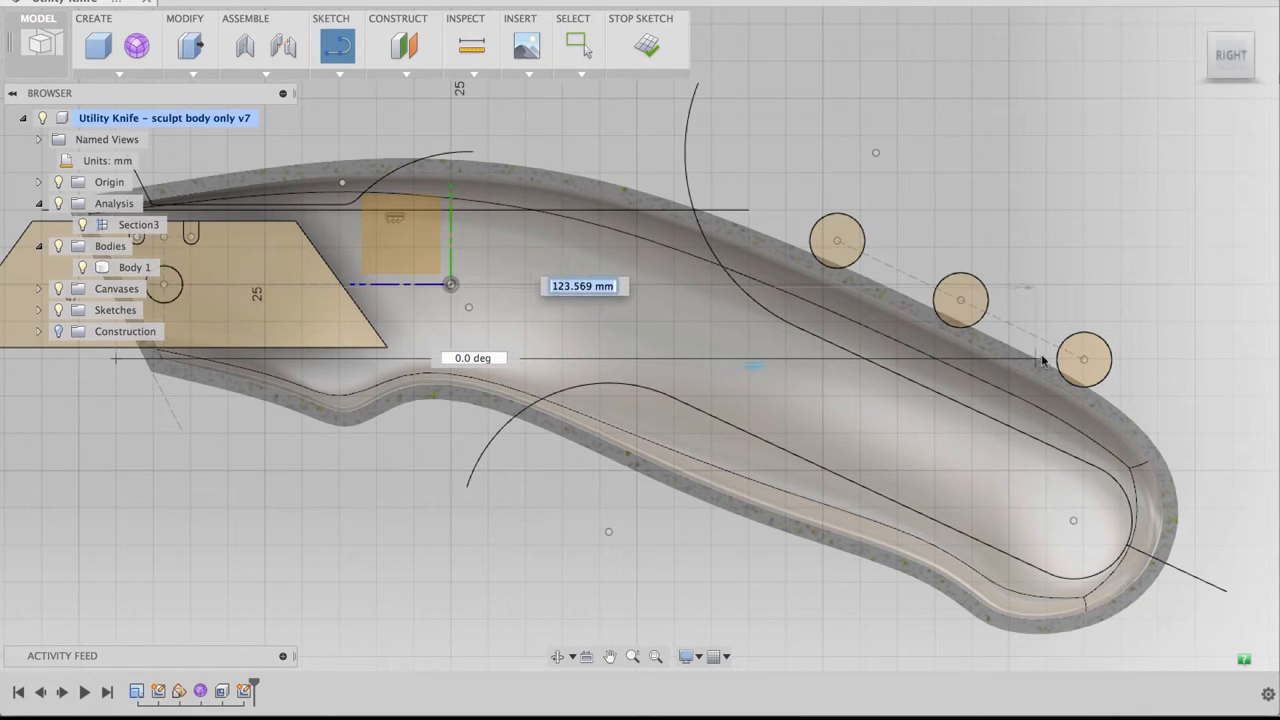
pyautogui.click(1120, 358)
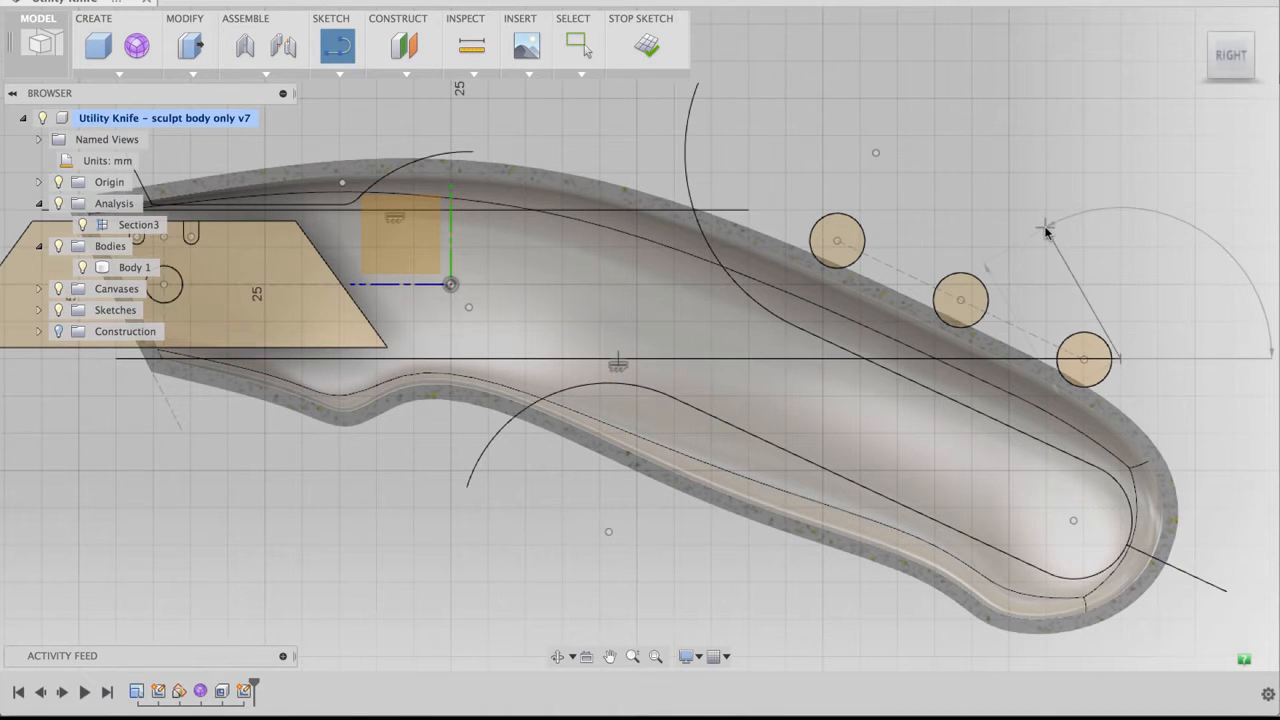
pyautogui.press('Escape')
pyautogui.scroll(-2, 932, 189)
pyautogui.moveTo(928, 164); pyautogui.dragTo(907, 166, button='middle')
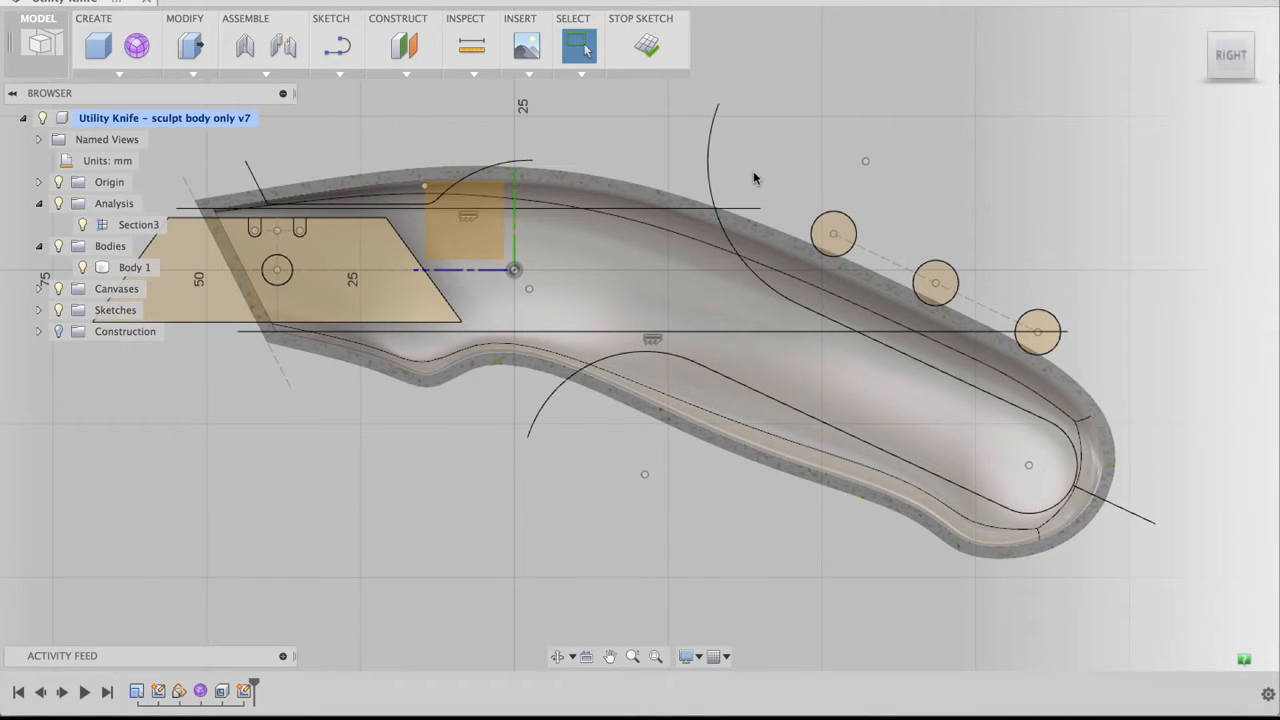
# Draw a vertical line at the rear end of the upper horizontal line, running from above the body to below its lower wall.
pyautogui.scroll(3, 753, 173)
pyautogui.moveTo(751, 169); pyautogui.dragTo(737, 160, button='middle')
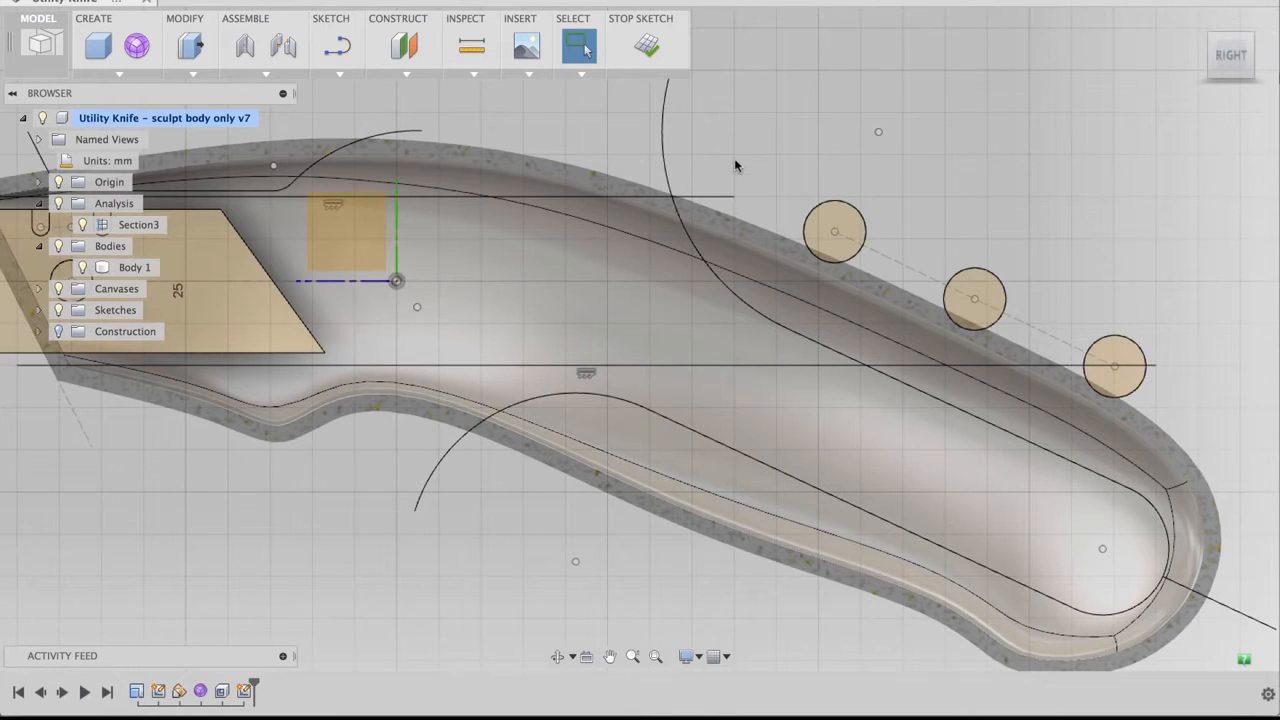
pyautogui.rightClick(742, 166)
pyautogui.click(741, 126)
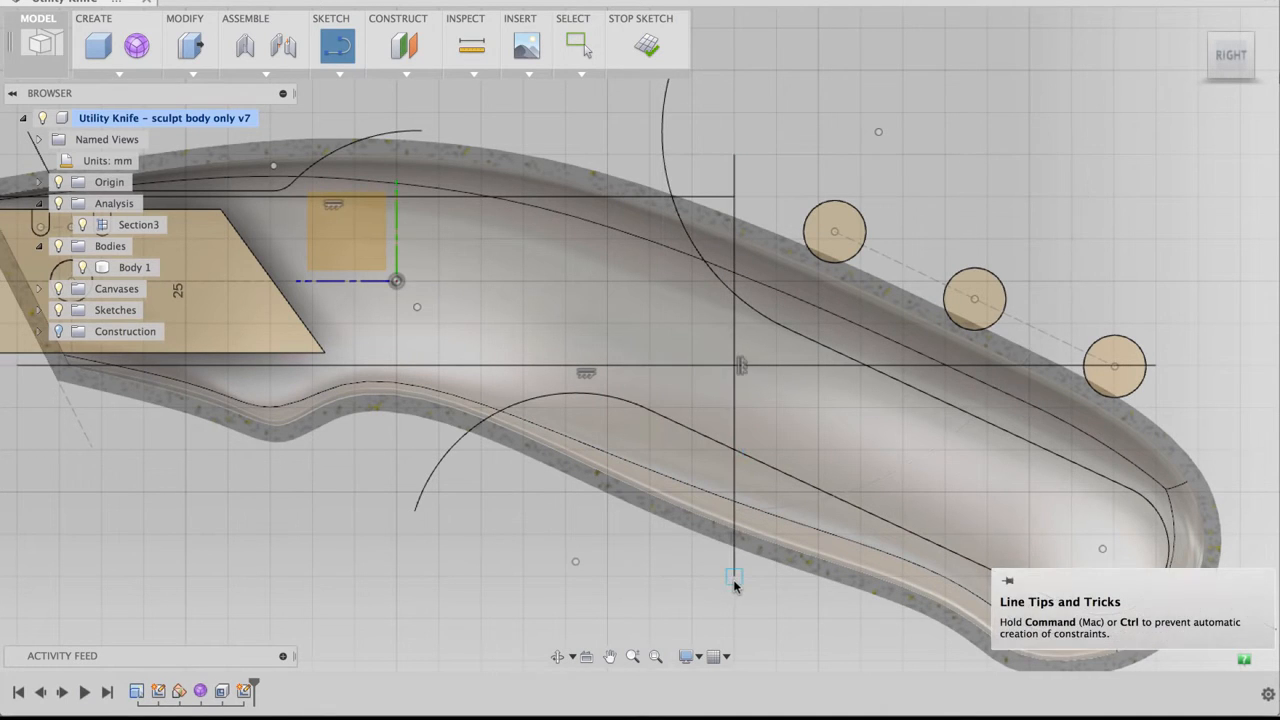
pyautogui.scroll(-2, 733, 579)
pyautogui.moveTo(734, 579); pyautogui.dragTo(763, 527, button='middle')
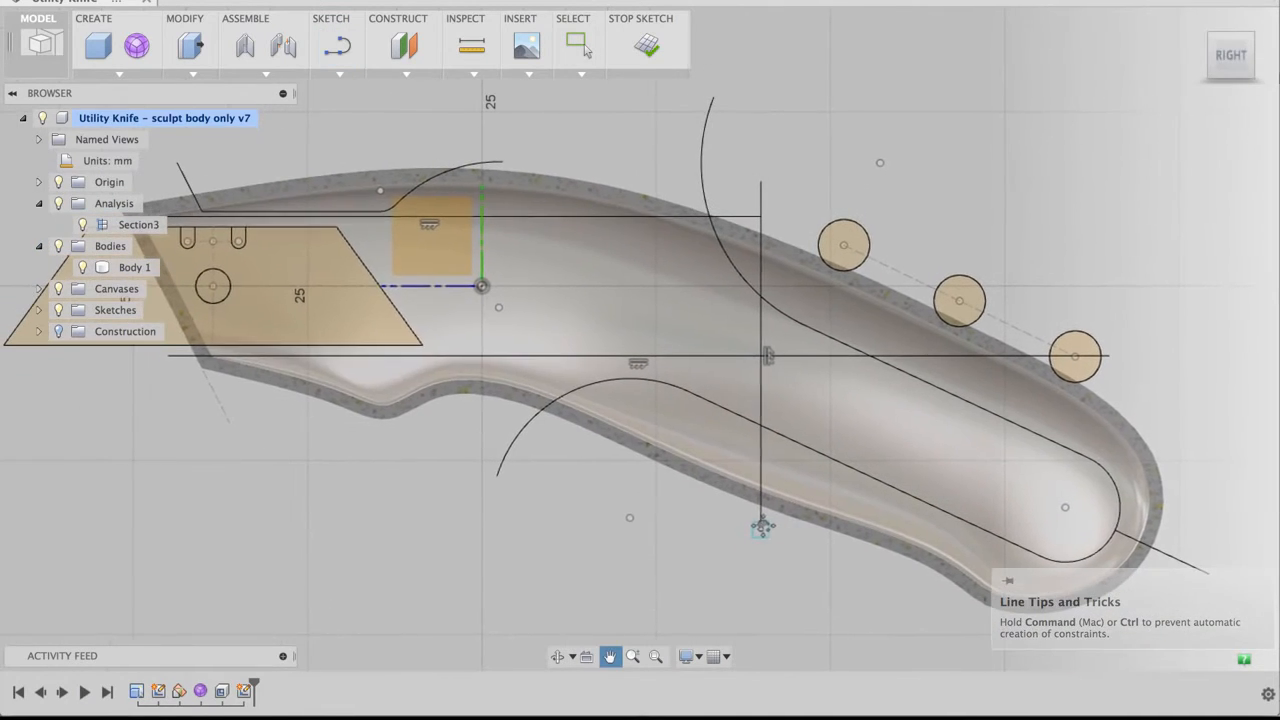
pyautogui.click(761, 530)
pyautogui.press('Escape')
# Finish the sketch containing the two horizontal lines and the vertical crossing line.
pyautogui.moveTo(646, 497)
pyautogui.mouseDown(button='middle')
pyautogui.moveTo(677, 491)
pyautogui.moveTo(660, 507)
pyautogui.mouseUp(button='middle')
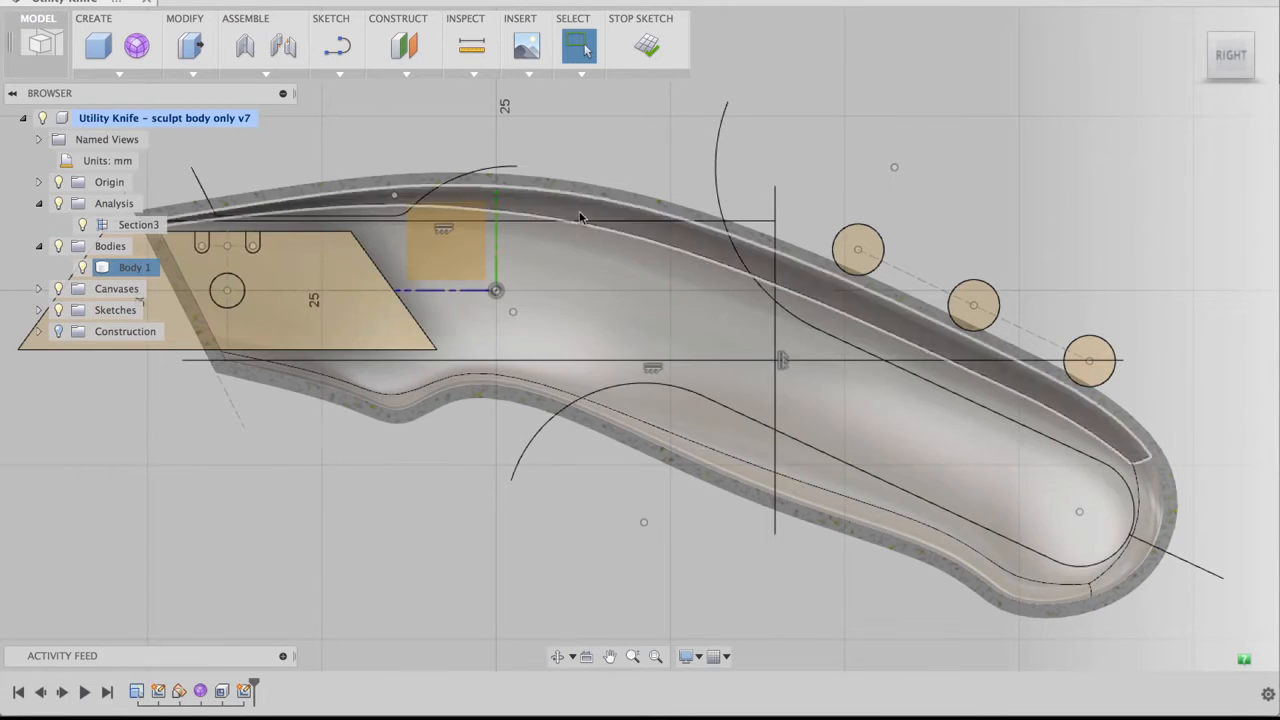
pyautogui.moveTo(646, 149)
pyautogui.mouseDown(button='middle')
pyautogui.moveTo(708, 156)
pyautogui.moveTo(655, 173)
pyautogui.moveTo(666, 120)
pyautogui.moveTo(646, 114)
pyautogui.mouseUp(button='middle')
pyautogui.scroll(-2, 681, 156)
pyautogui.click(646, 45)
pyautogui.scroll(1, 653, 126)
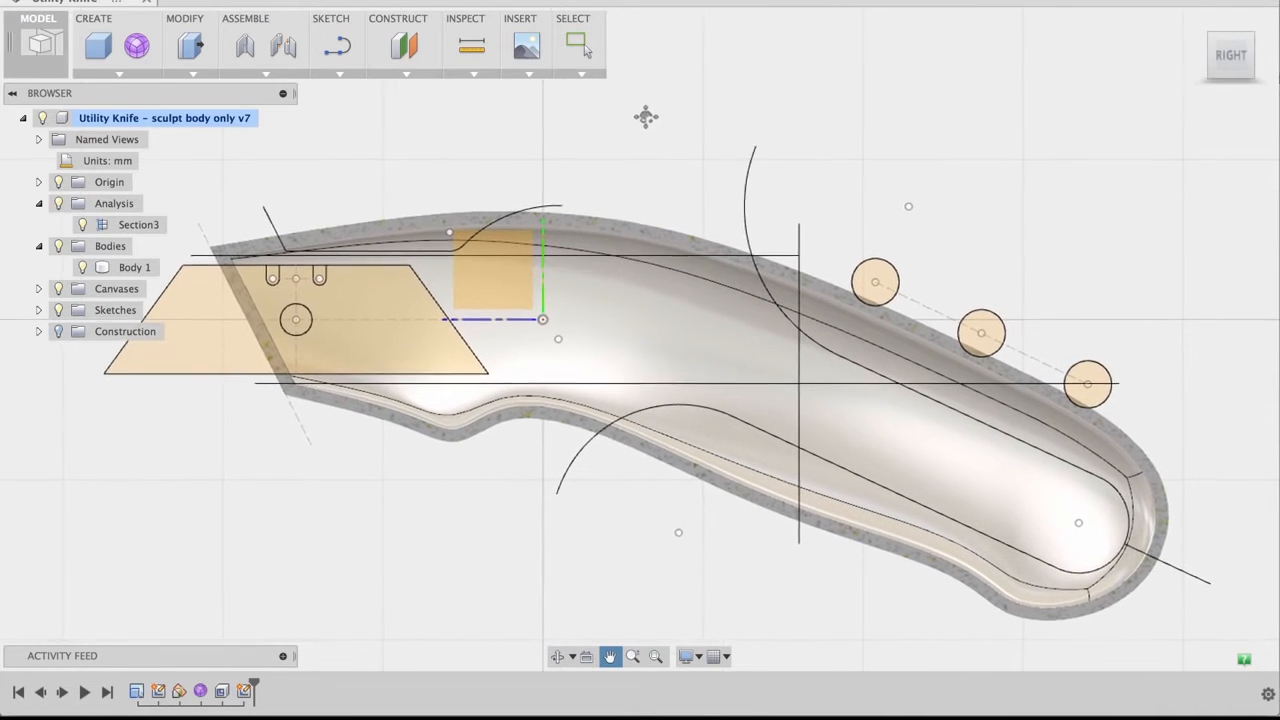
pyautogui.press('Escape')
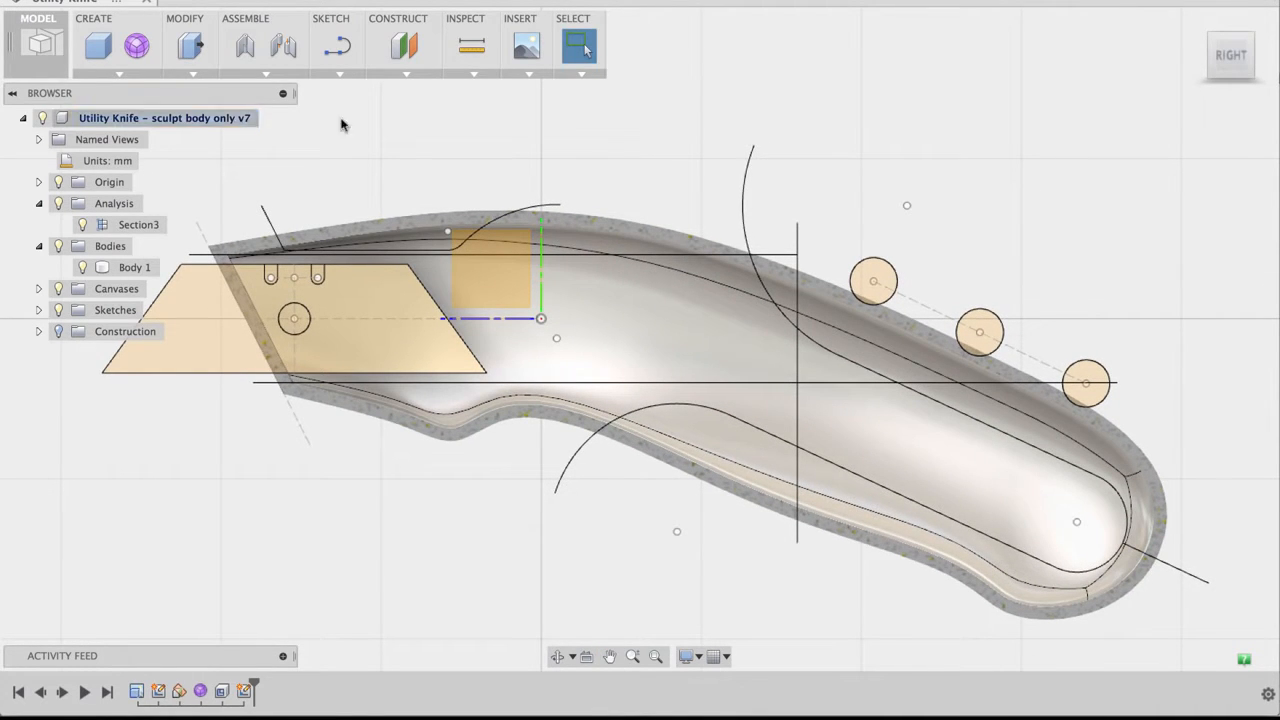
# Create webs from the two horizontal lines and the vertical line, 2 mm thick, symmetric, to next, with extended curves.
pyautogui.click(117, 77)
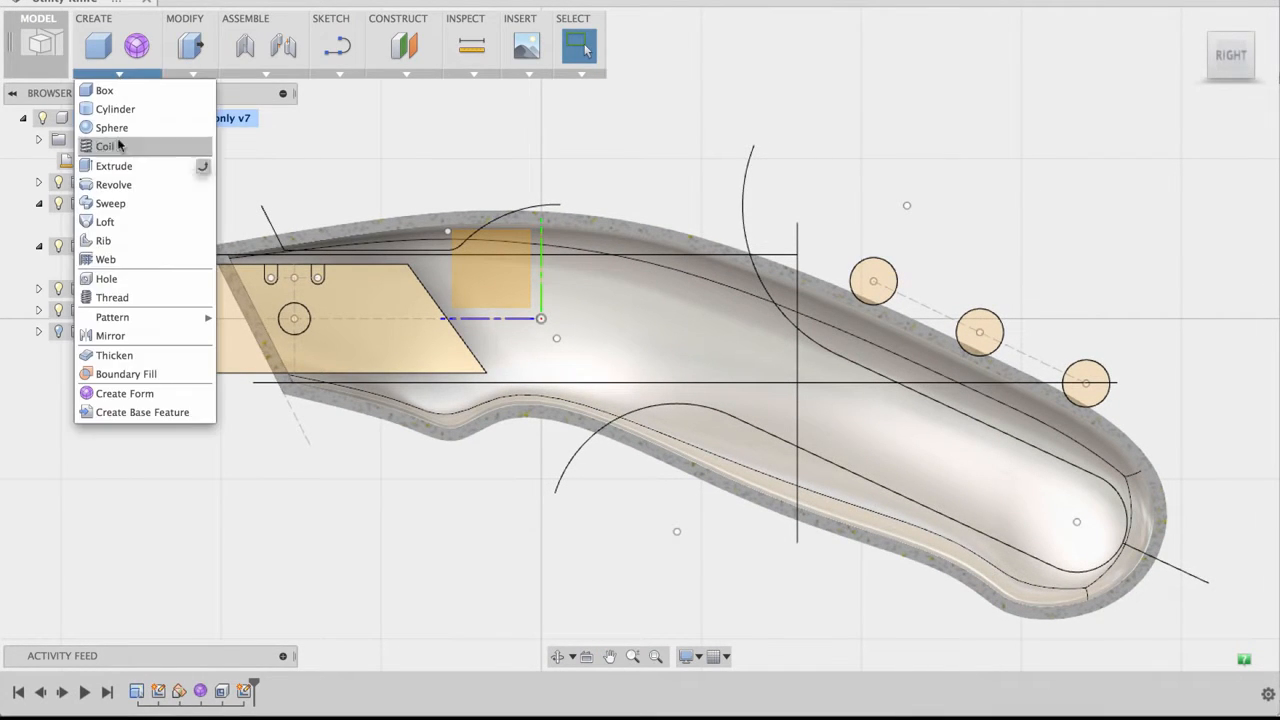
pyautogui.click(101, 260)
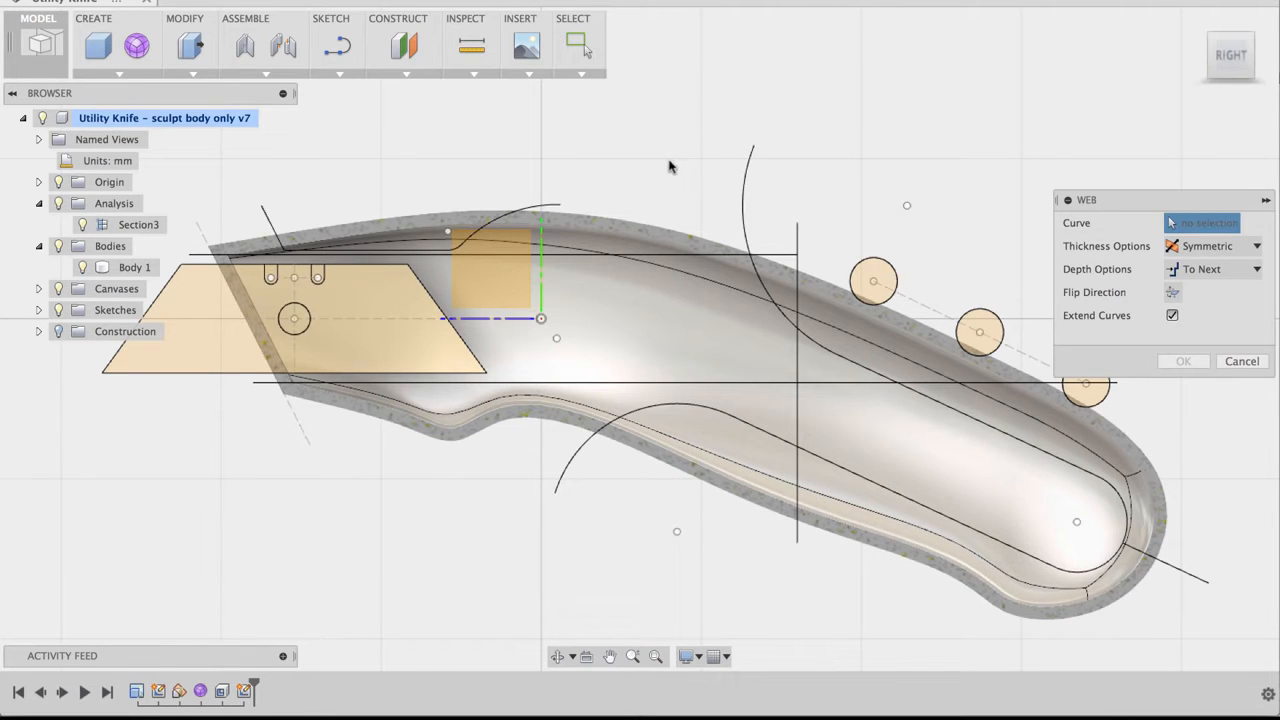
pyautogui.click(584, 253)
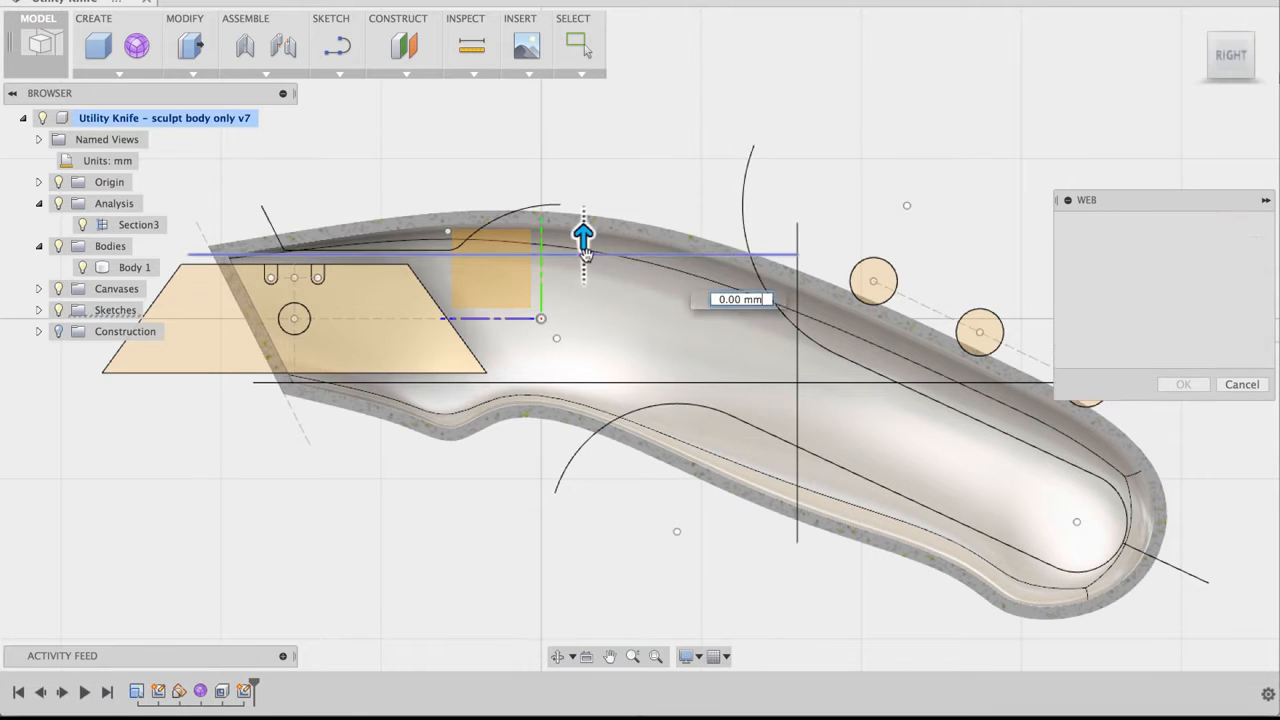
pyautogui.click(768, 382)
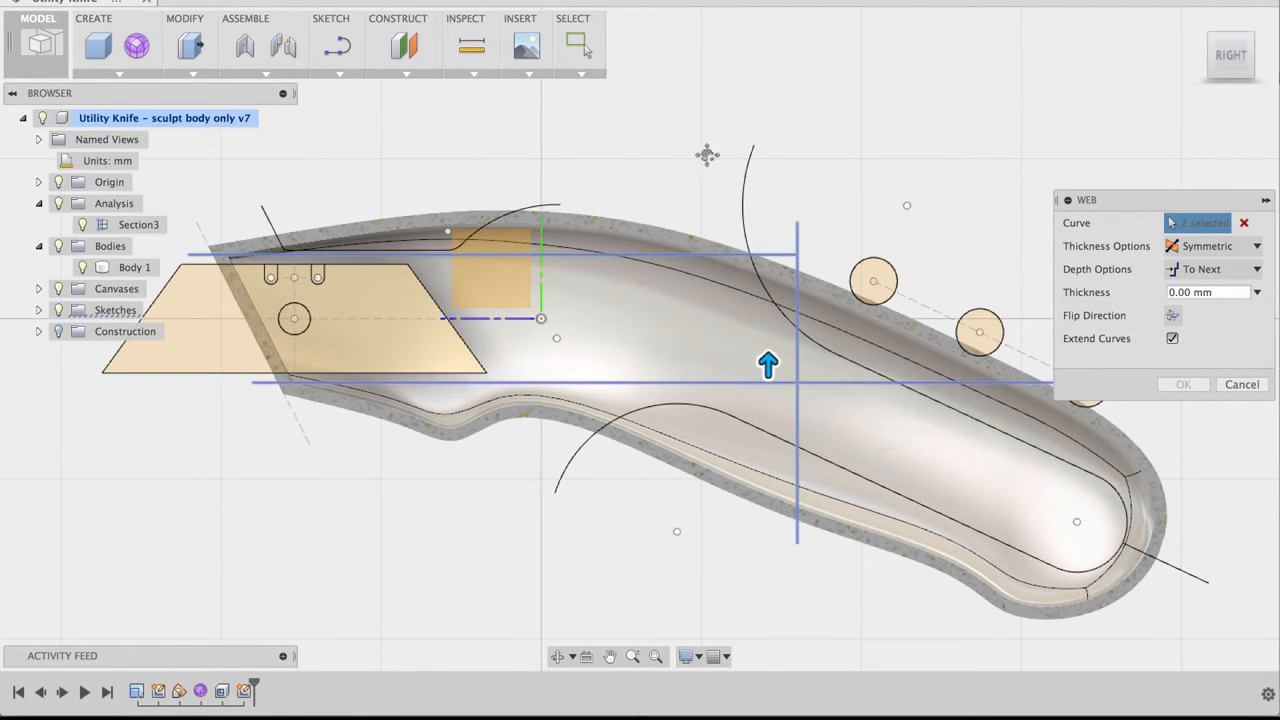
pyautogui.moveTo(706, 151); pyautogui.dragTo(674, 151, button='middle')
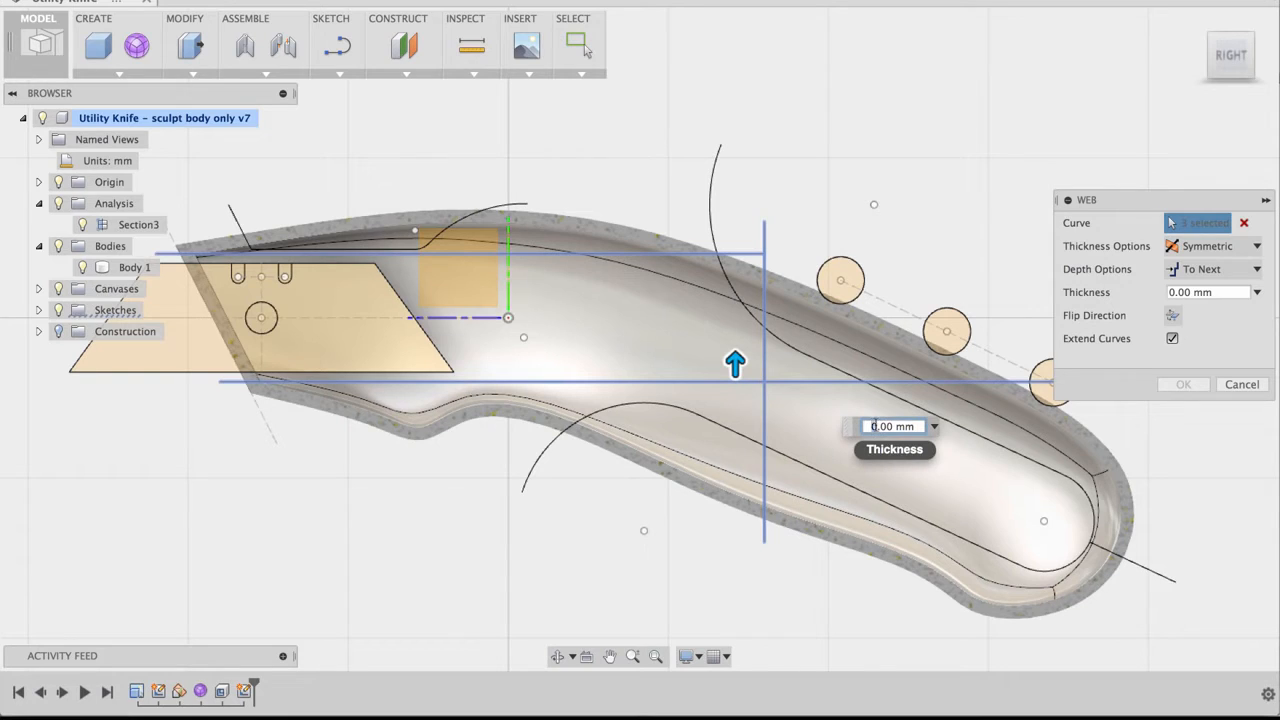
pyautogui.write('2')
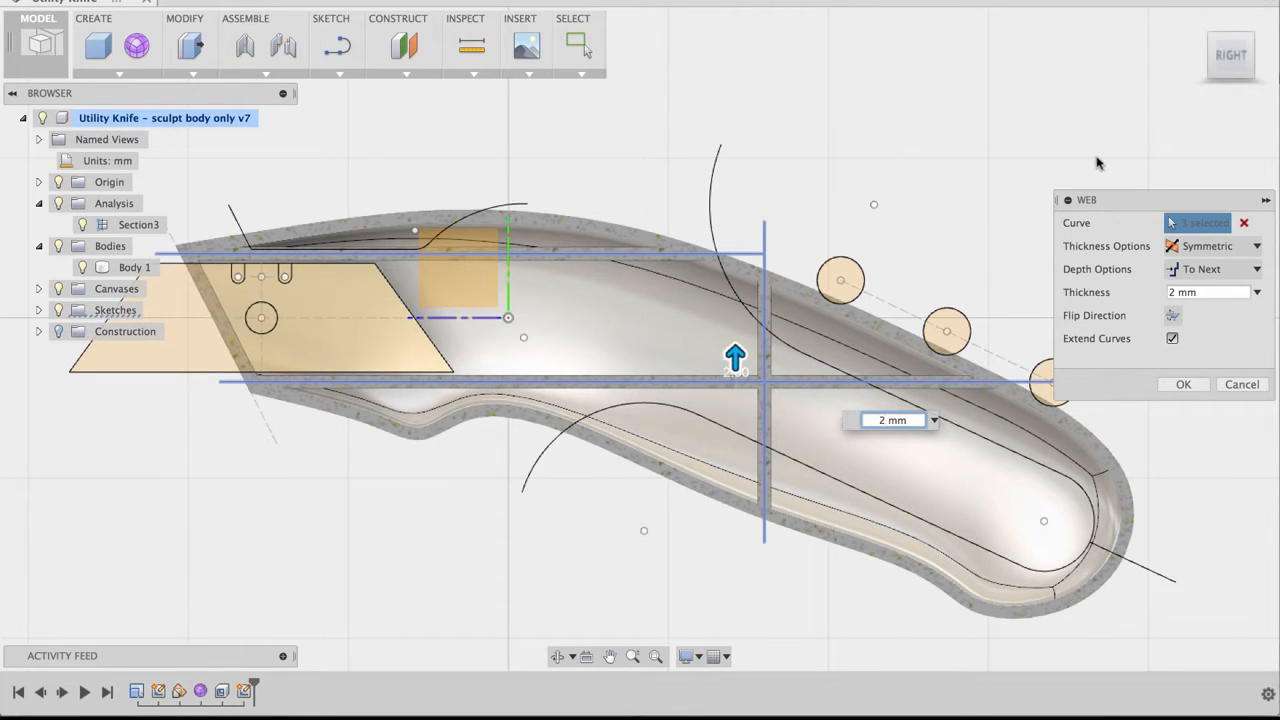
pyautogui.click(1180, 385)
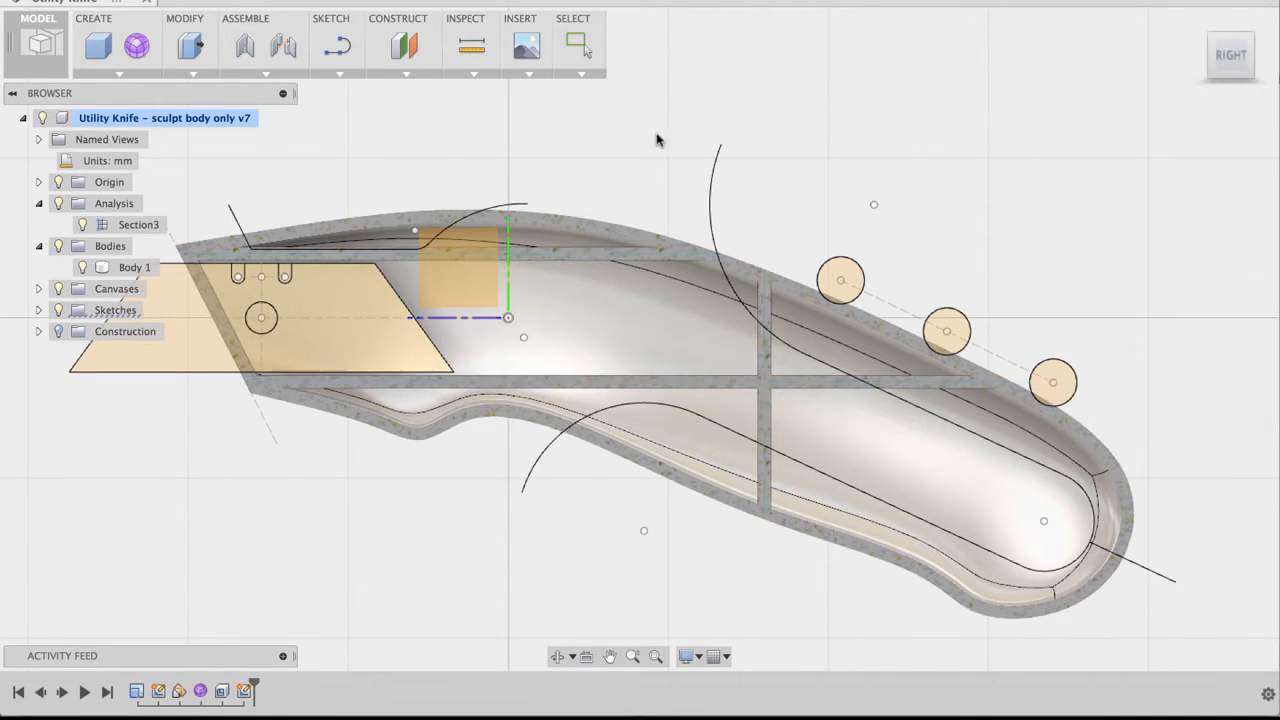
# Examine the internal webs of the sectioned knife body in the home view and from several angles.
pyautogui.click(1197, 28)
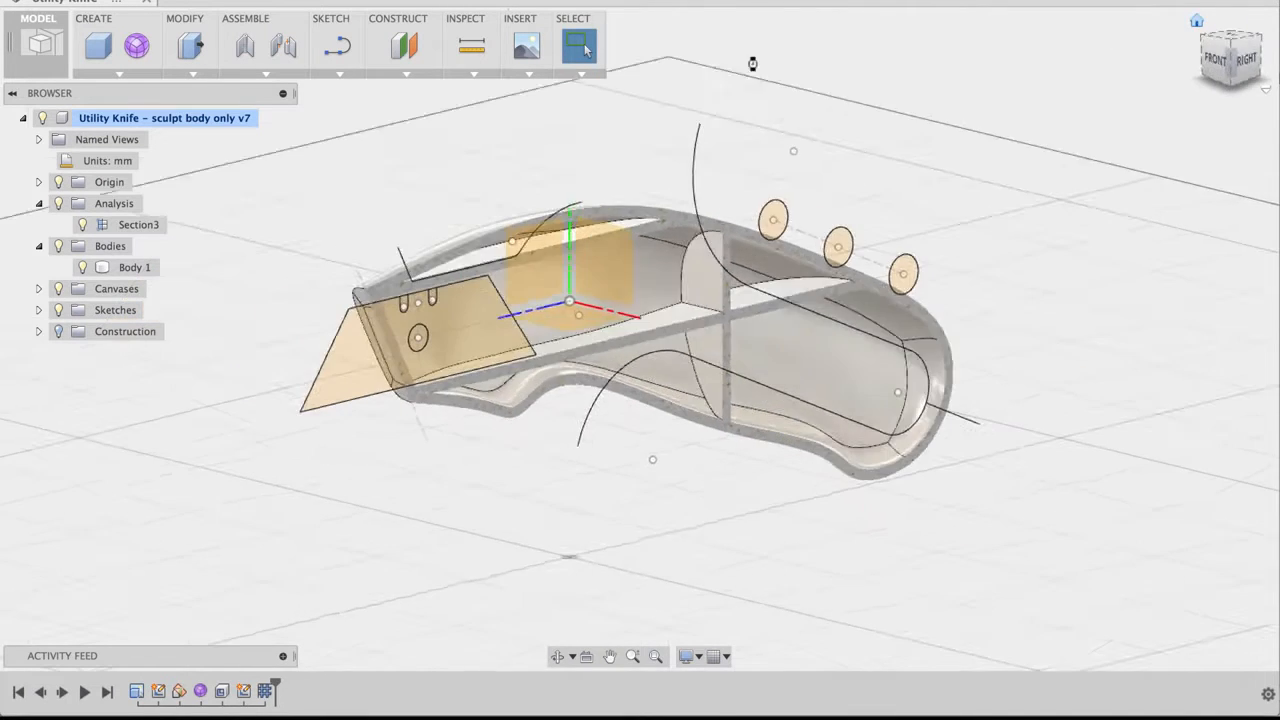
pyautogui.scroll(5, 660, 430)
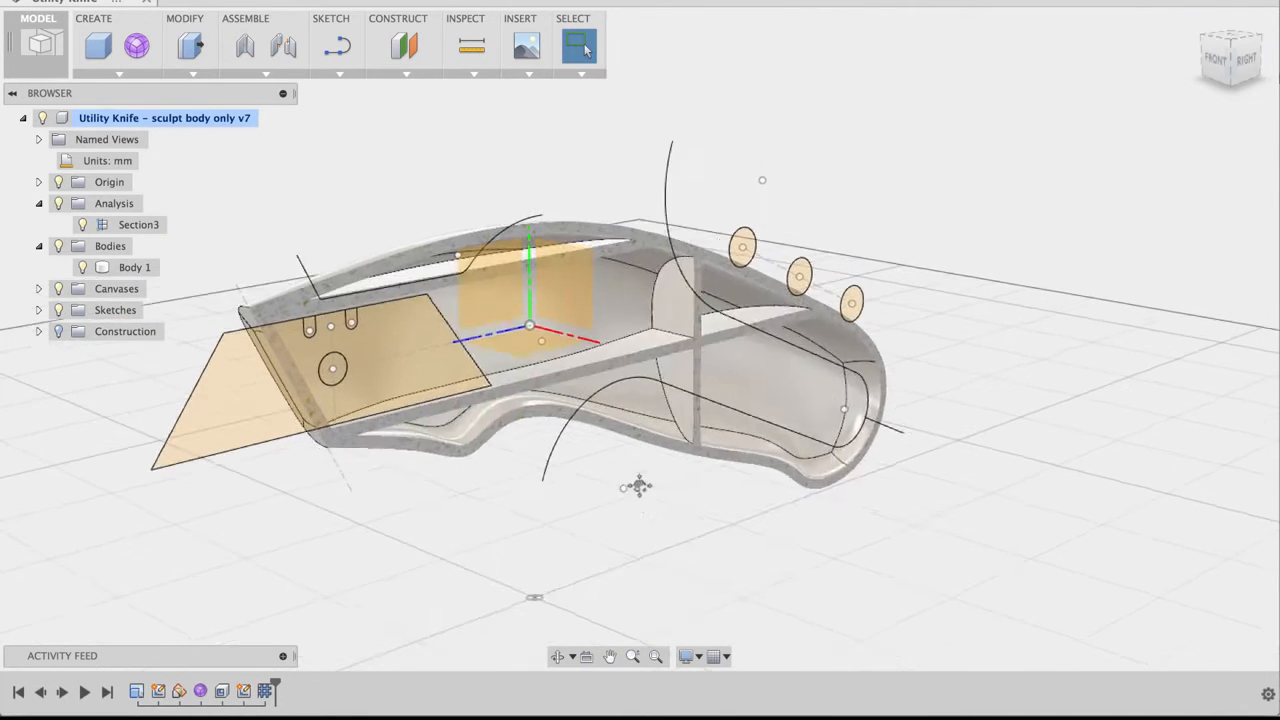
pyautogui.moveTo(749, 161); pyautogui.dragTo(776, 167, button='middle')
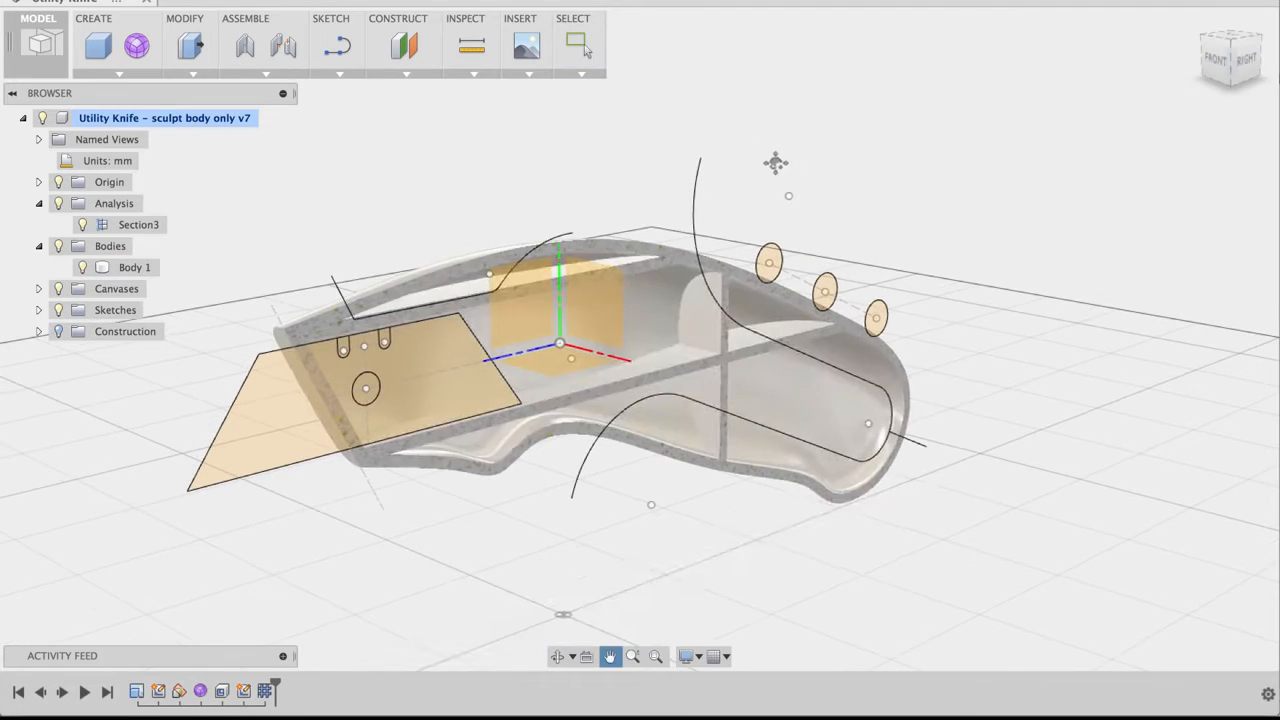
pyautogui.moveTo(397, 134)
pyautogui.keyDown('shift'); pyautogui.mouseDown(button='middle')
pyautogui.moveTo(497, 140)
pyautogui.moveTo(396, 142)
pyautogui.mouseUp(button='middle'); pyautogui.keyUp('shift')
pyautogui.moveTo(798, 157)
pyautogui.mouseDown(button='middle')
pyautogui.moveTo(800, 171)
pyautogui.moveTo(800, 154)
pyautogui.moveTo(821, 149)
pyautogui.mouseUp(button='middle')
pyautogui.scroll(2, 800, 171)
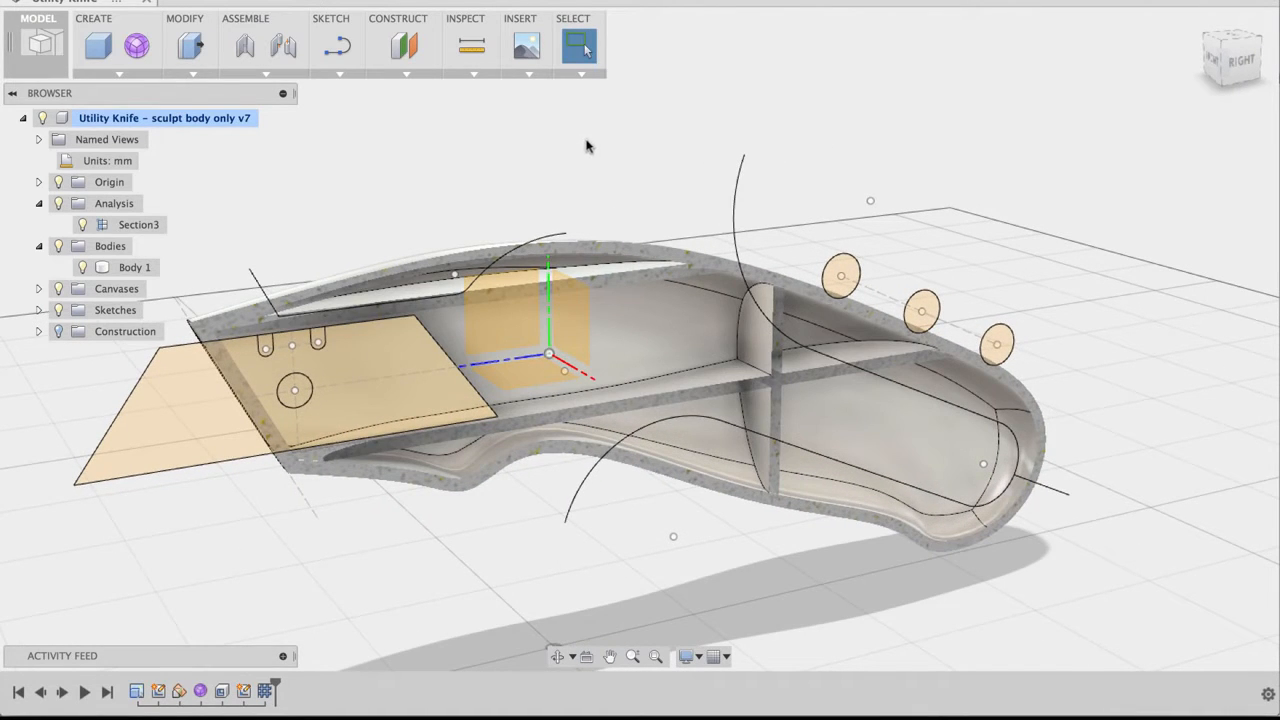
pyautogui.moveTo(566, 137)
pyautogui.keyDown('shift'); pyautogui.mouseDown(button='middle')
pyautogui.moveTo(583, 143)
pyautogui.moveTo(568, 150)
pyautogui.mouseUp(button='middle'); pyautogui.keyUp('shift')
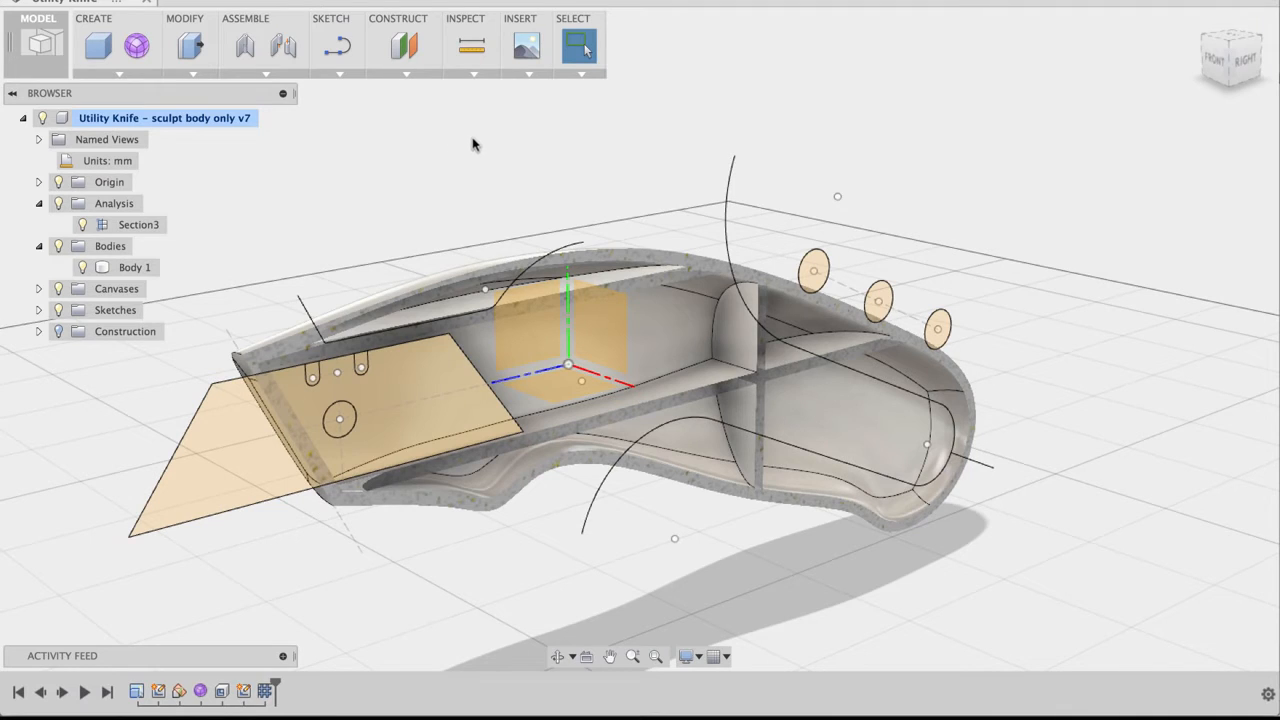
pyautogui.keyDown('shift'); pyautogui.moveTo(488, 137); pyautogui.dragTo(497, 137, button='middle'); pyautogui.keyUp('shift')
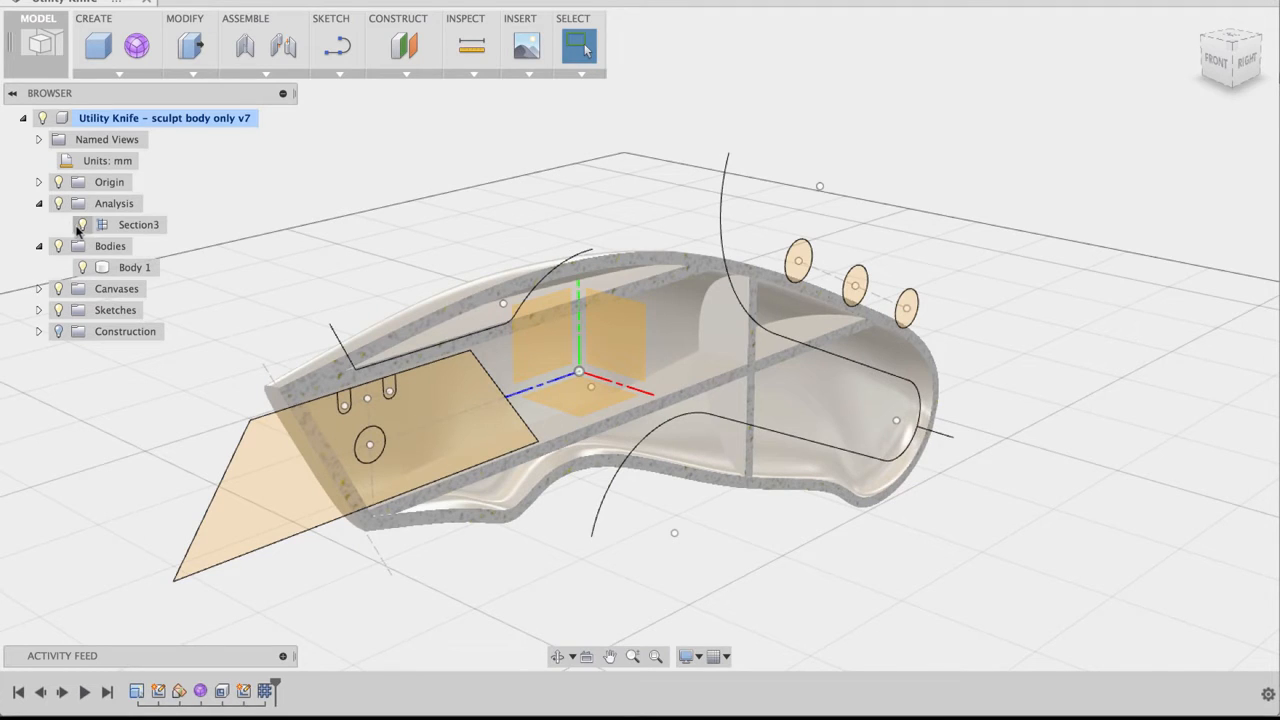
# Edit the section analysis and reselect the centre origin plane from the opposite side so the other half of the body is cut away.
pyautogui.rightClick(126, 229)
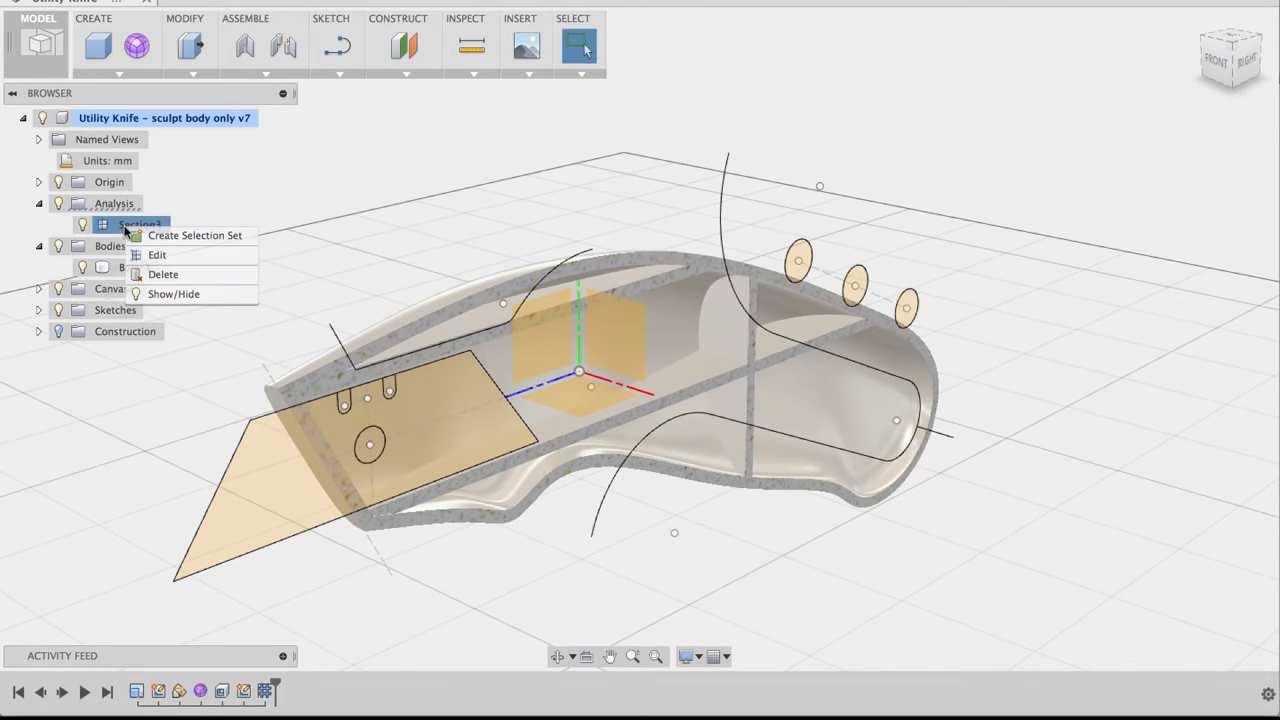
pyautogui.click(157, 255)
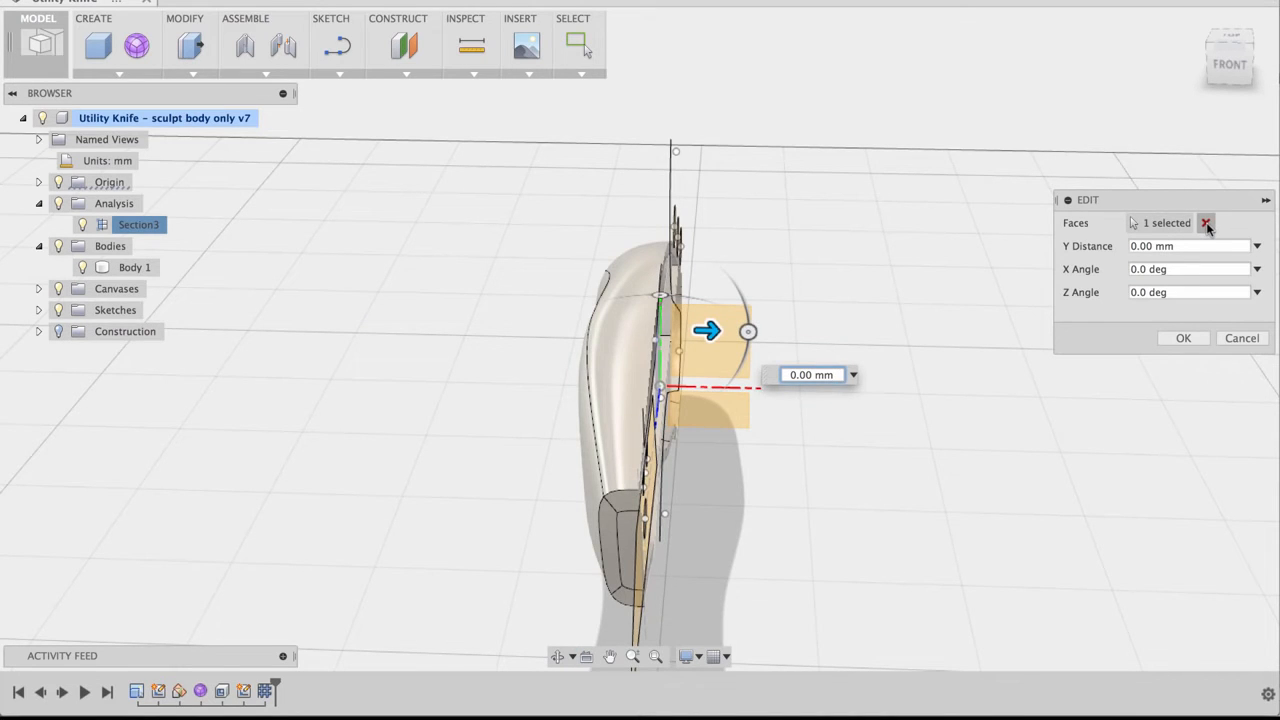
pyautogui.click(1206, 222)
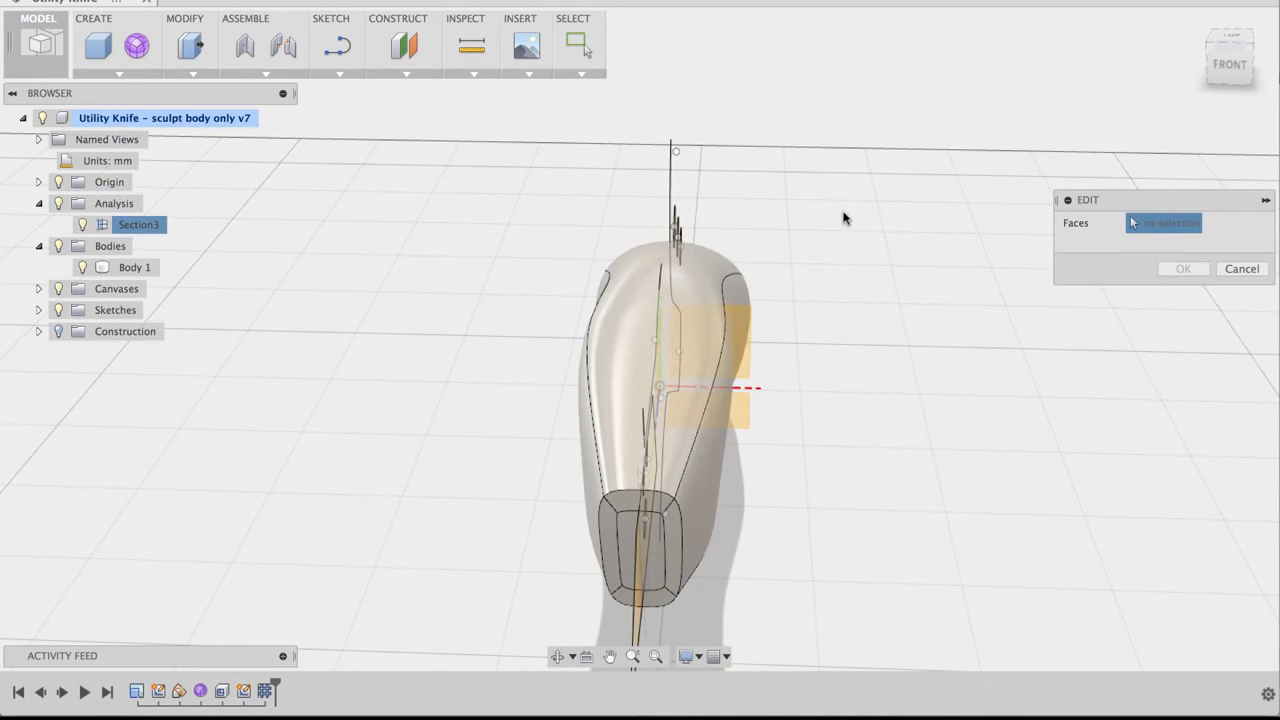
pyautogui.keyDown('shift'); pyautogui.moveTo(871, 197); pyautogui.dragTo(794, 163, button='middle'); pyautogui.keyUp('shift')
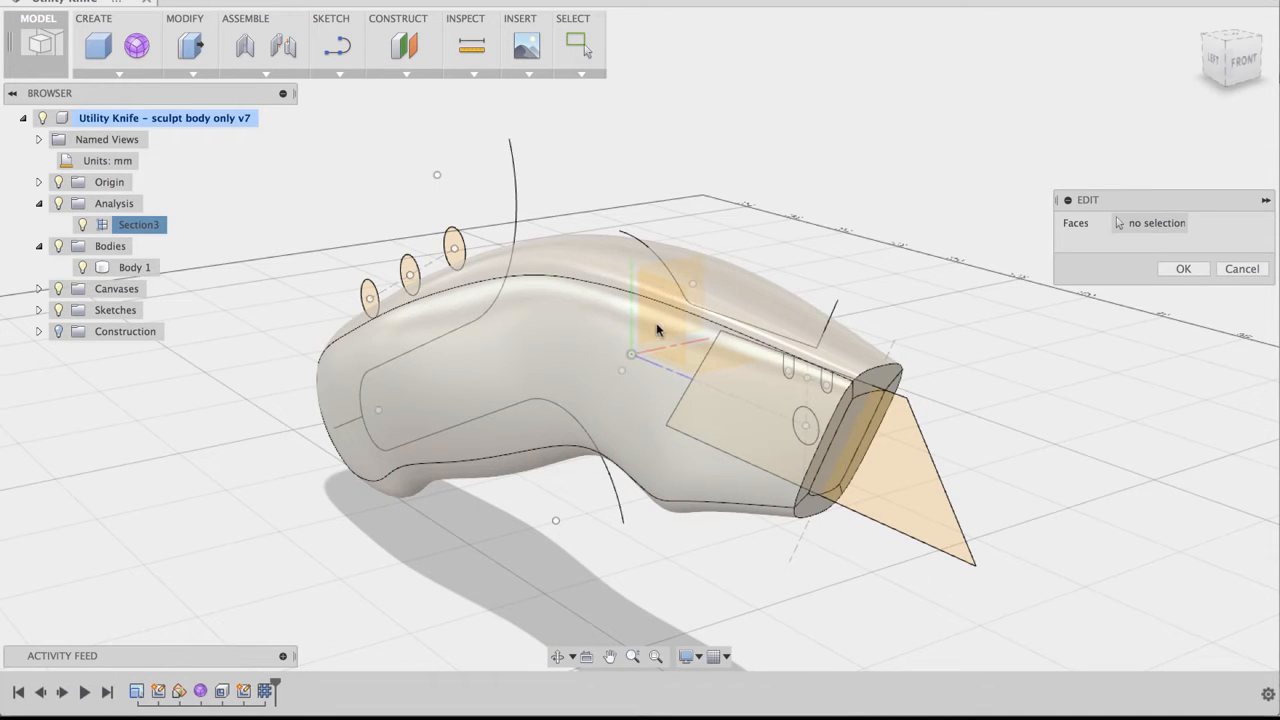
pyautogui.keyDown('shift'); pyautogui.moveTo(794, 240); pyautogui.dragTo(673, 321, button='middle'); pyautogui.keyUp('shift')
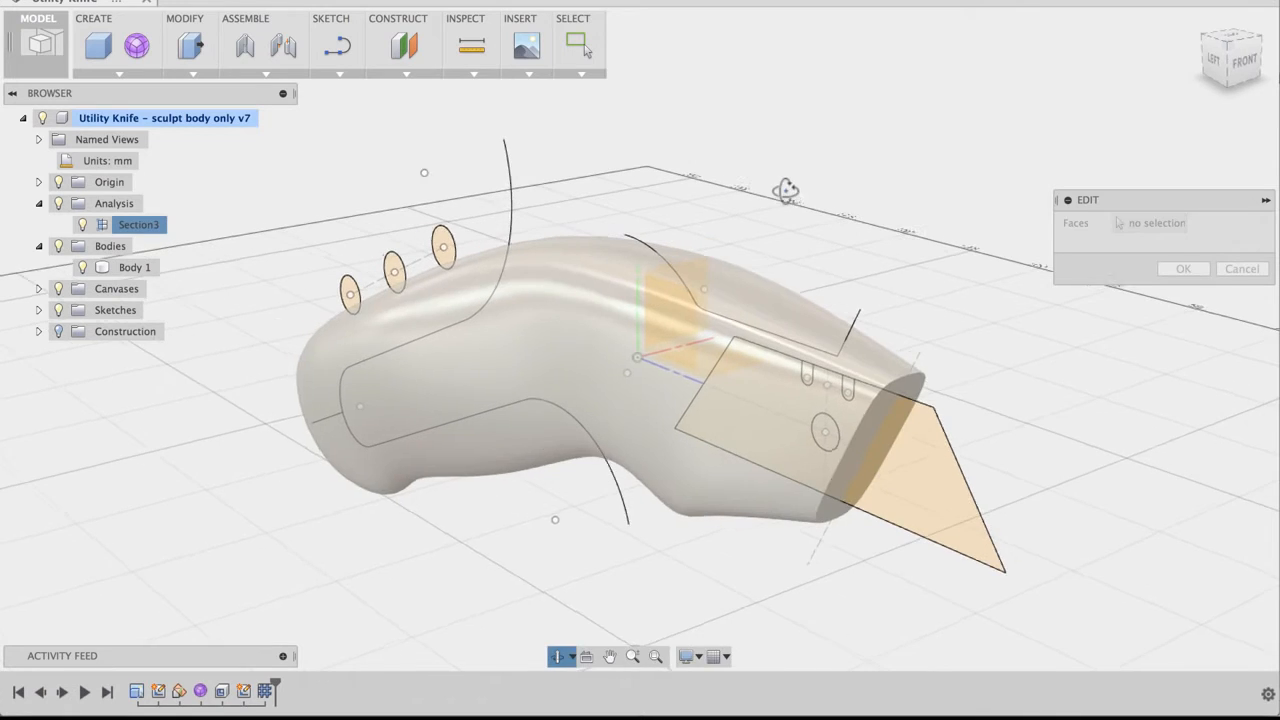
pyautogui.click(1142, 221)
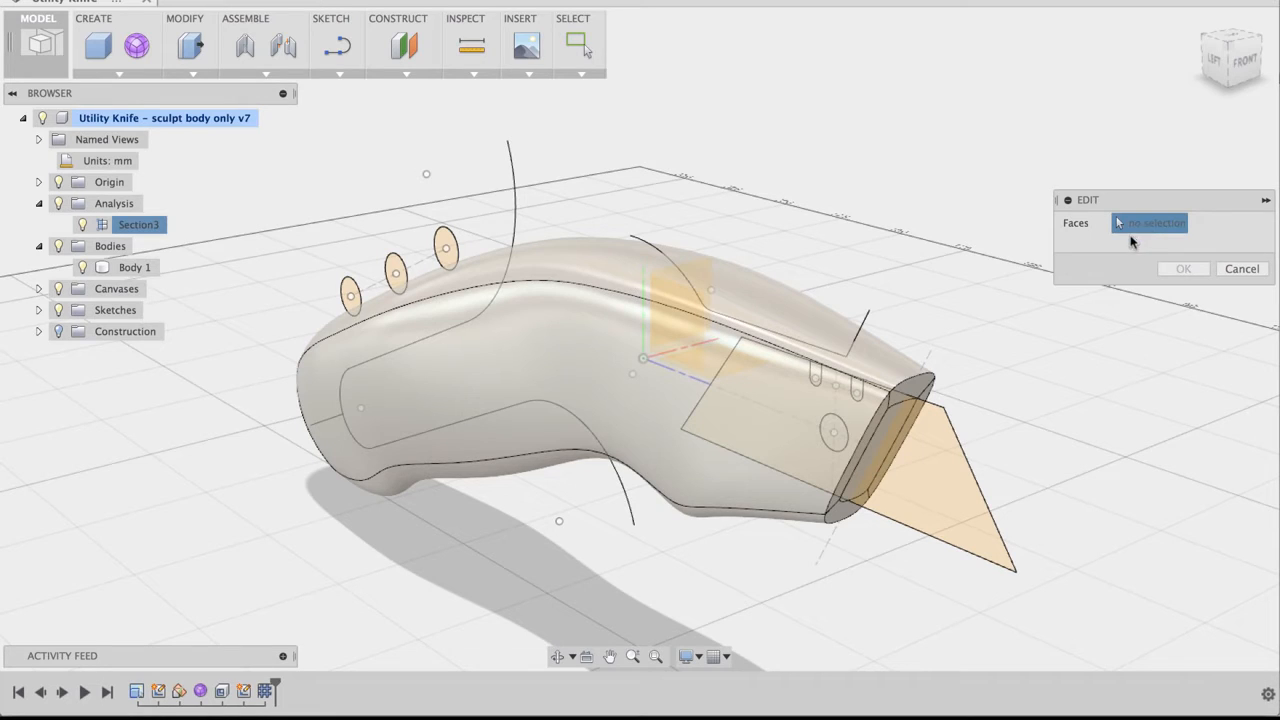
pyautogui.click(682, 345)
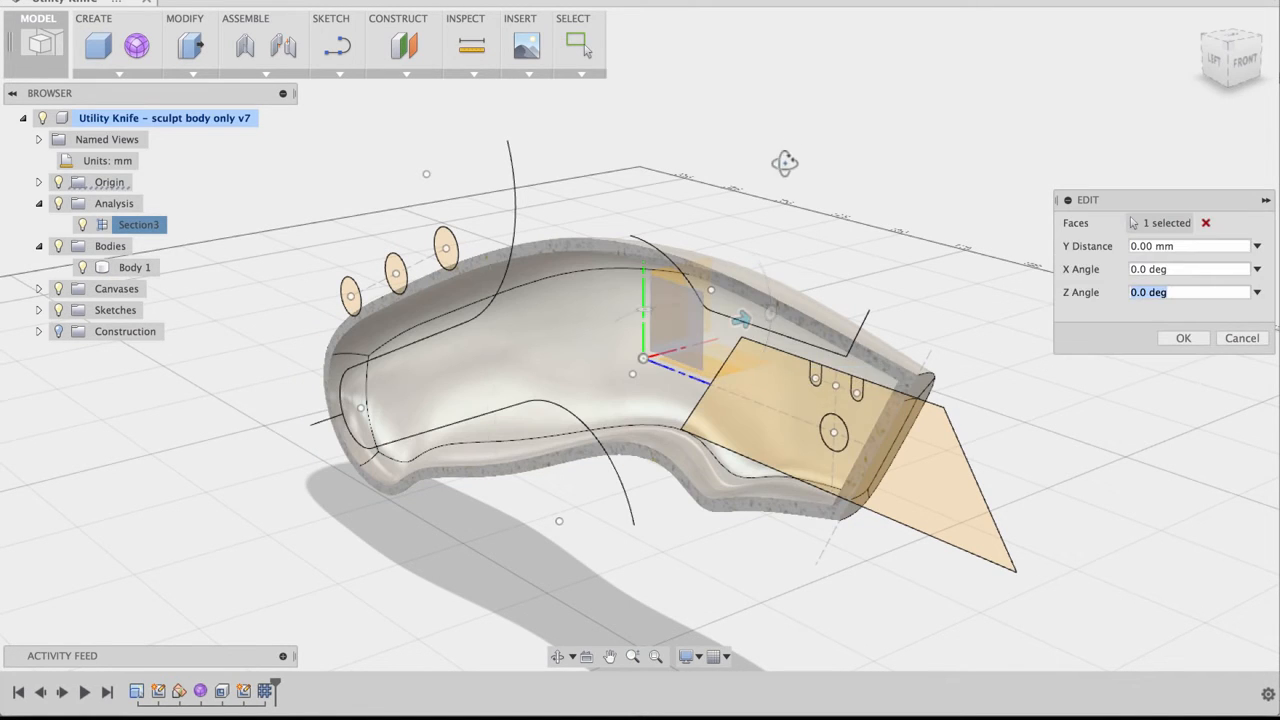
pyautogui.keyDown('shift'); pyautogui.moveTo(785, 157); pyautogui.dragTo(748, 174, button='middle'); pyautogui.keyUp('shift')
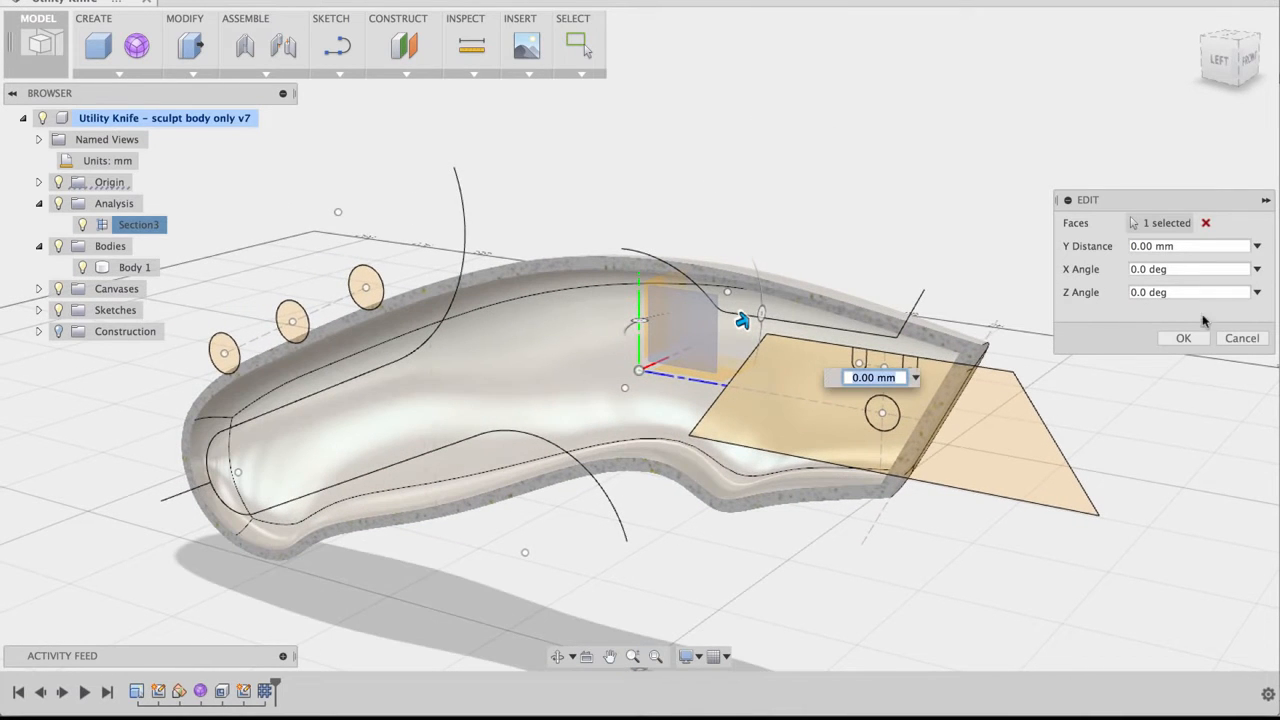
pyautogui.click(1183, 338)
# Show the sketch containing the web lines and face the sectioned body from the left view.
pyautogui.moveTo(834, 177); pyautogui.dragTo(864, 121, button='middle')
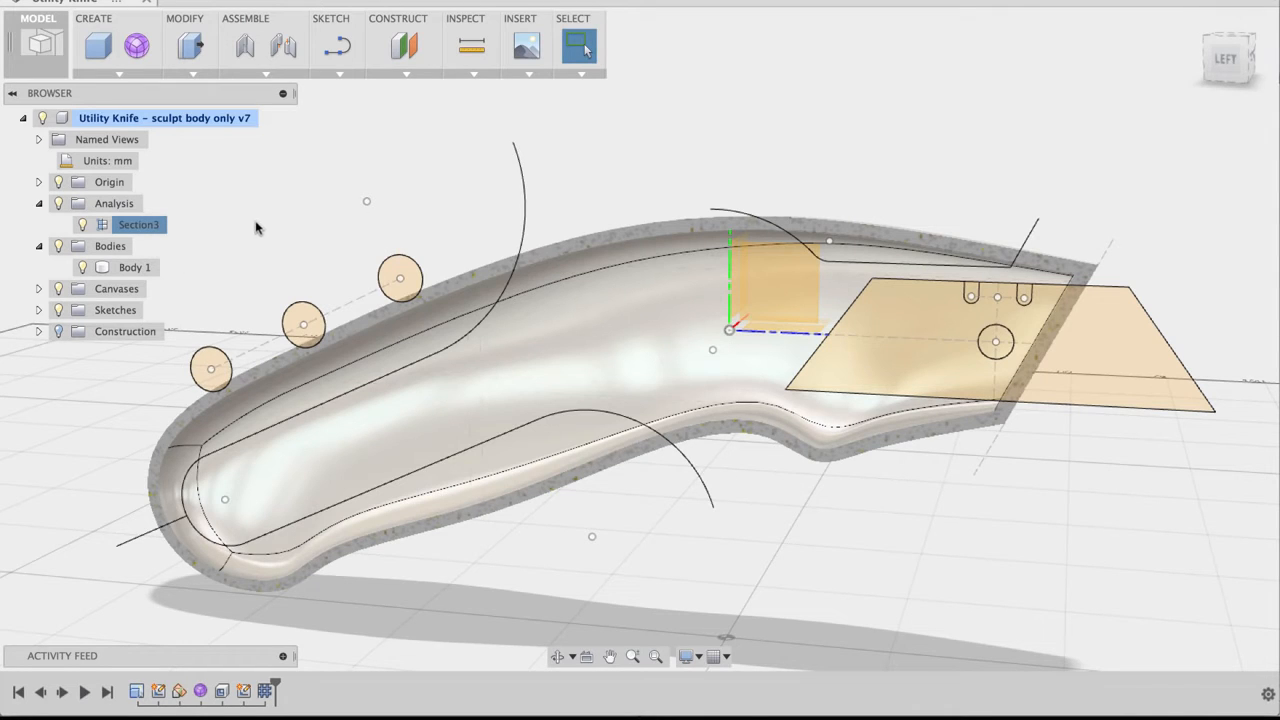
pyautogui.moveTo(274, 214); pyautogui.dragTo(279, 208, button='middle')
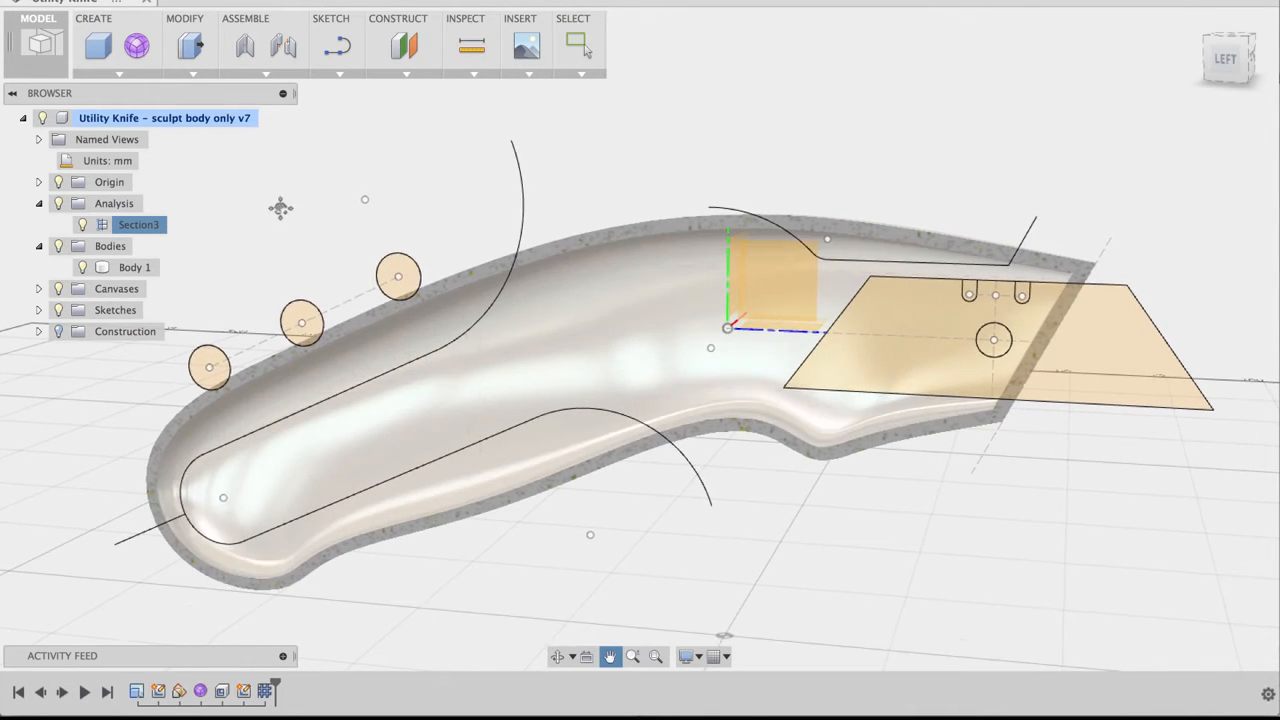
pyautogui.click(38, 310)
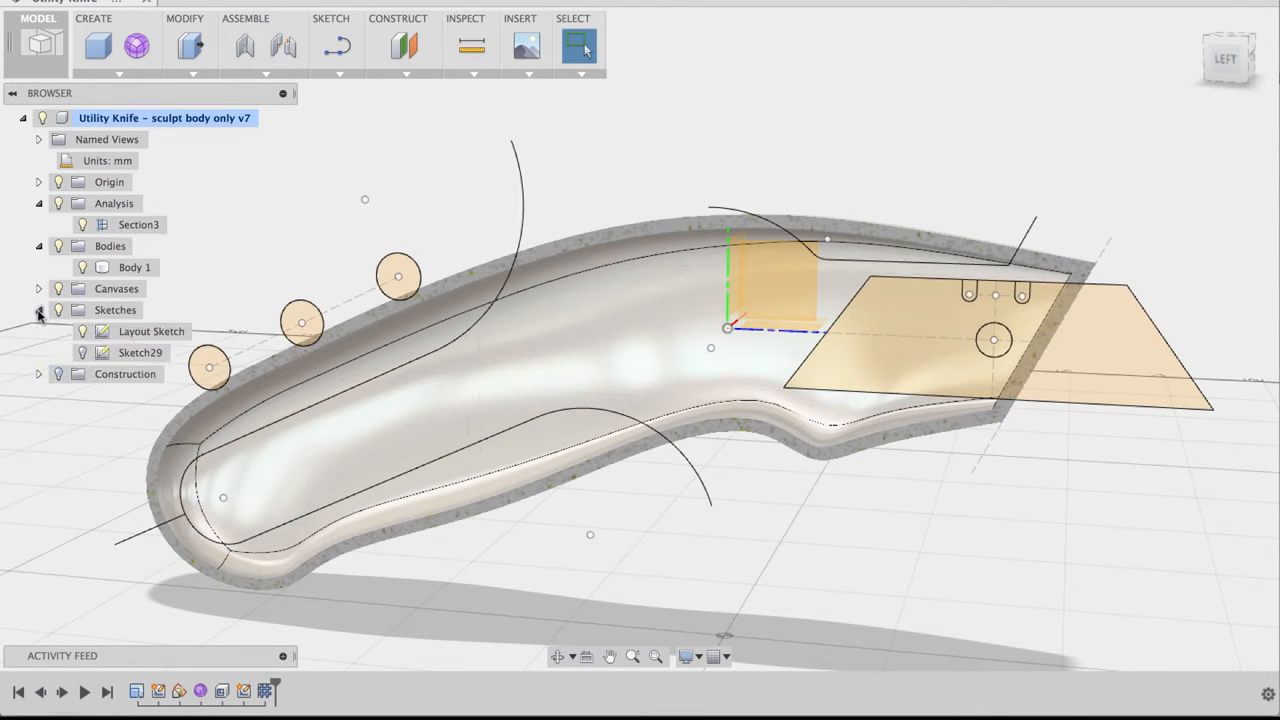
pyautogui.click(83, 354)
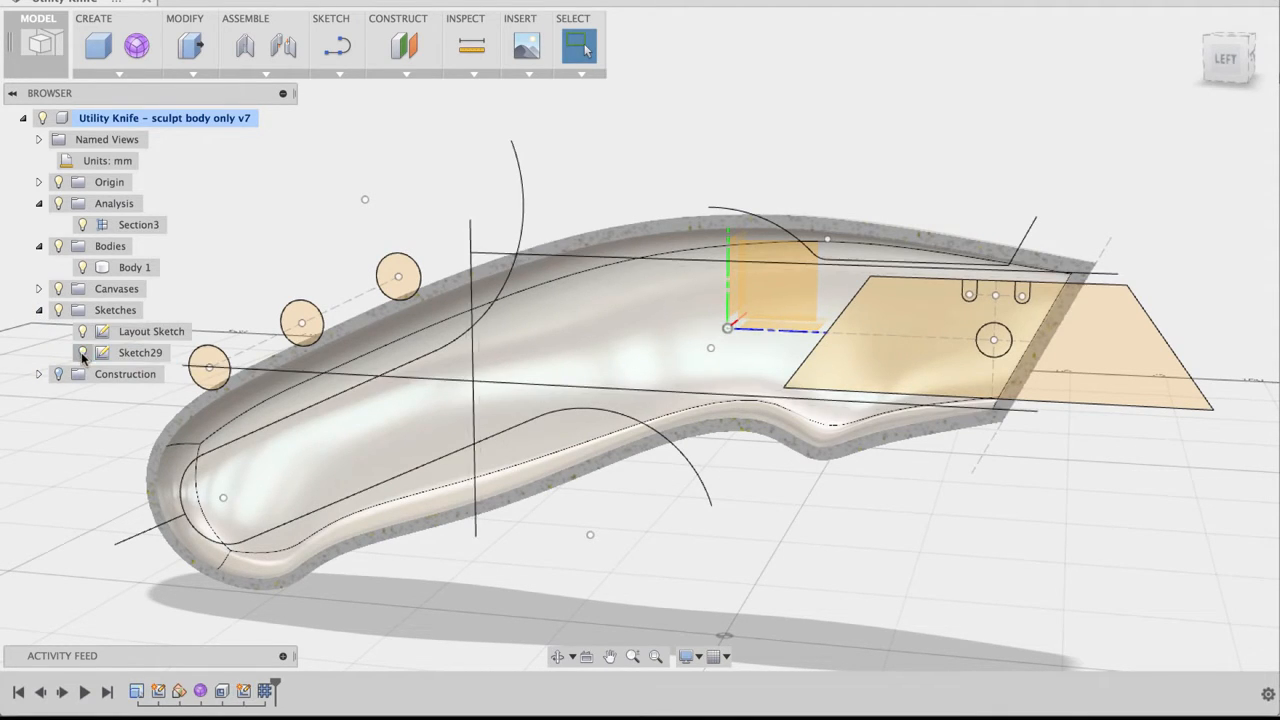
pyautogui.moveTo(62, 432); pyautogui.dragTo(77, 423, button='middle')
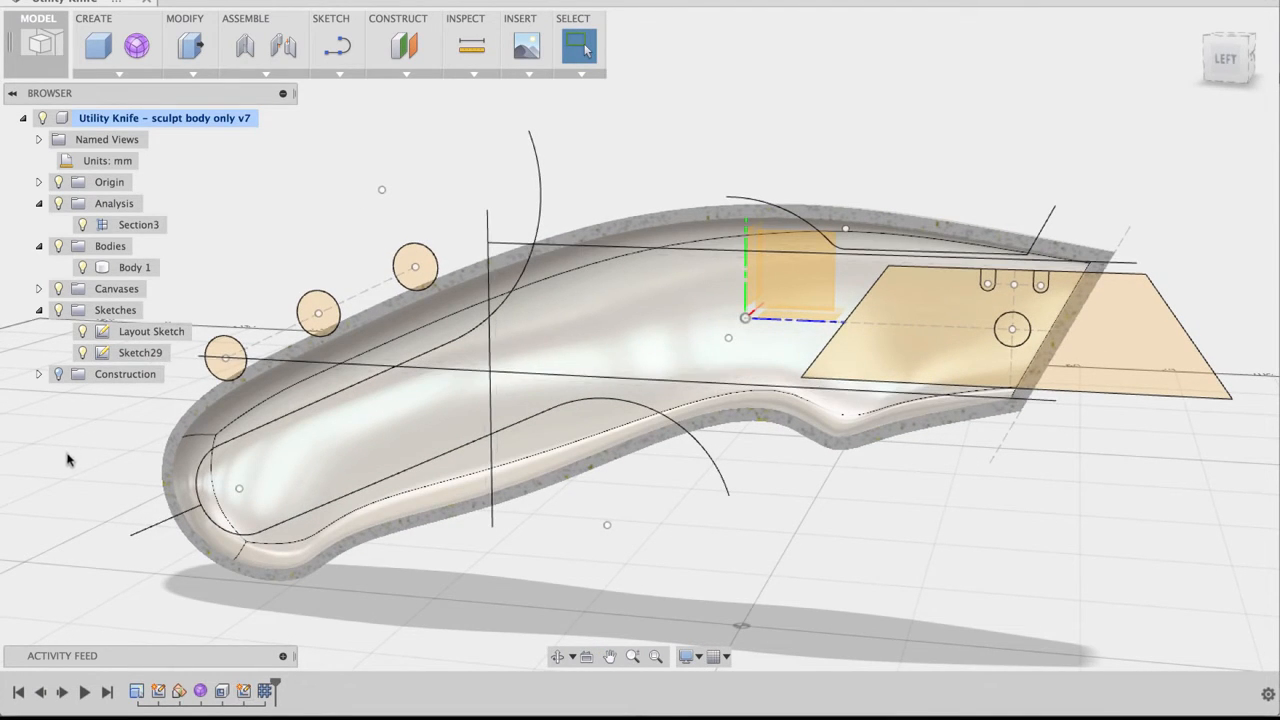
pyautogui.moveTo(67, 459); pyautogui.dragTo(83, 449, button='middle')
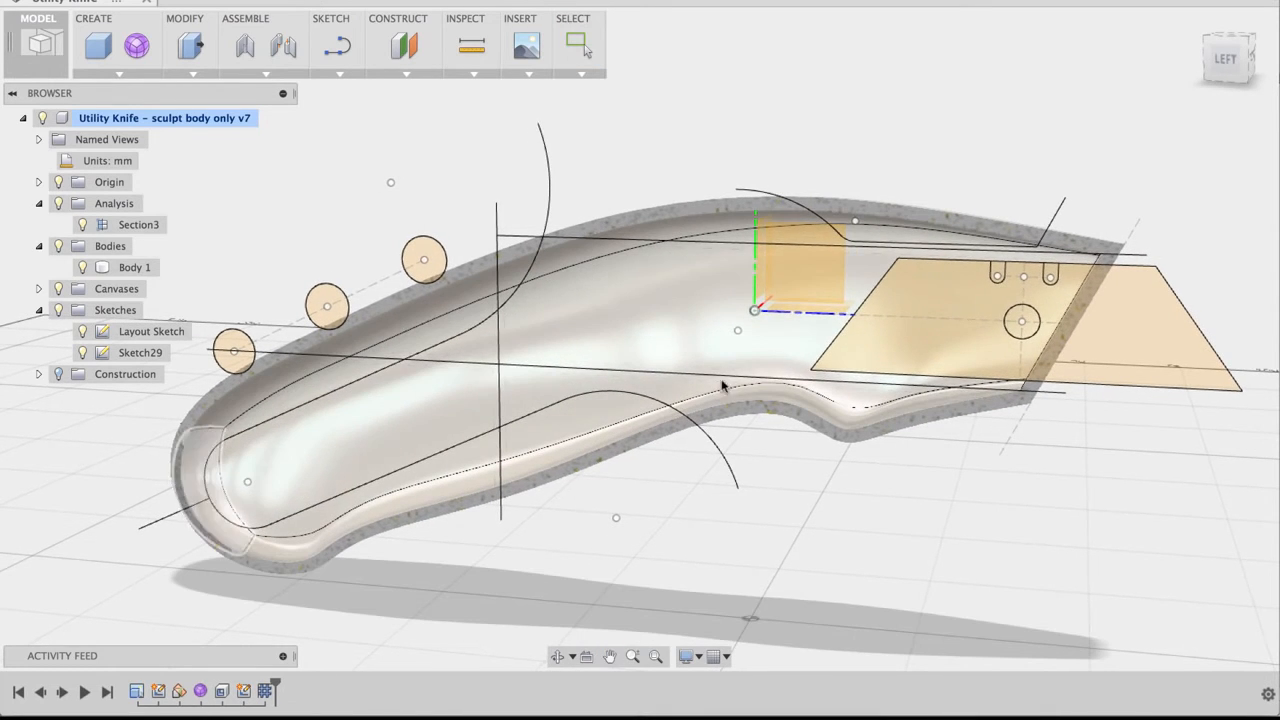
pyautogui.moveTo(758, 133); pyautogui.dragTo(817, 109, button='middle')
pyautogui.click(1226, 61)
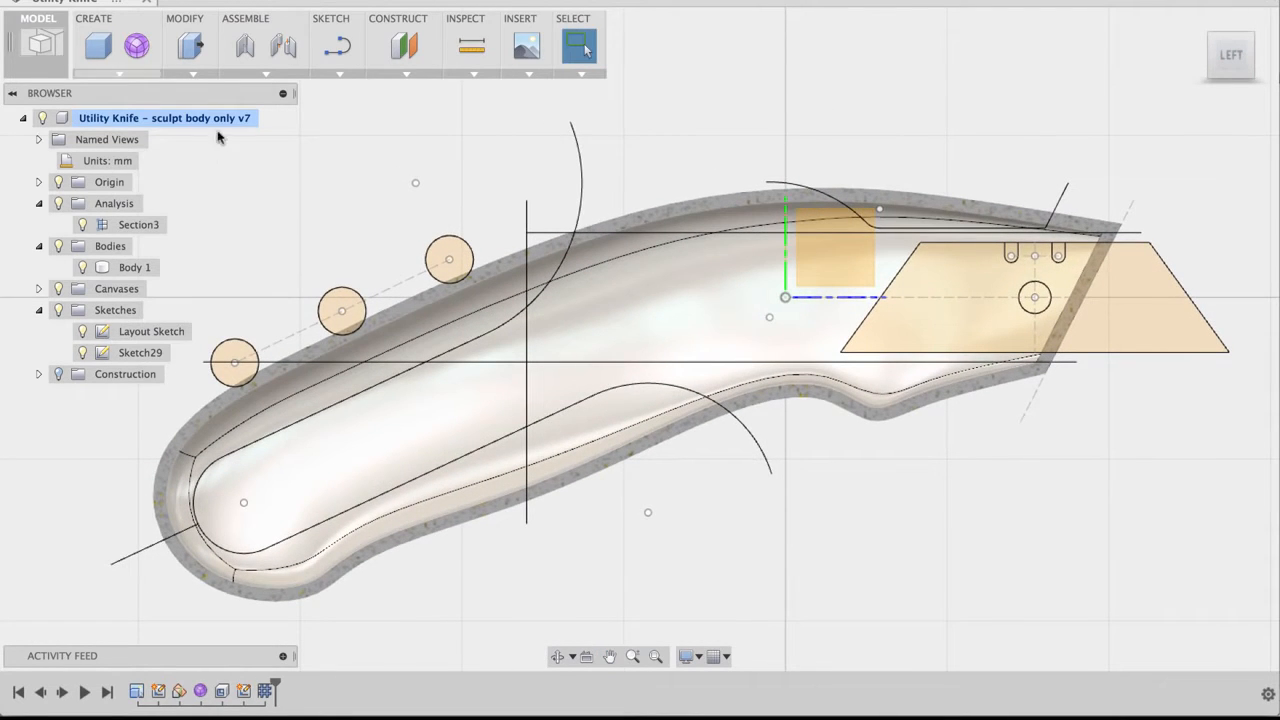
# Create webs from the two horizontal lines and the vertical line, 2 mm thick, symmetric, to next, with flipped direction and extended curves.
pyautogui.click(118, 72)
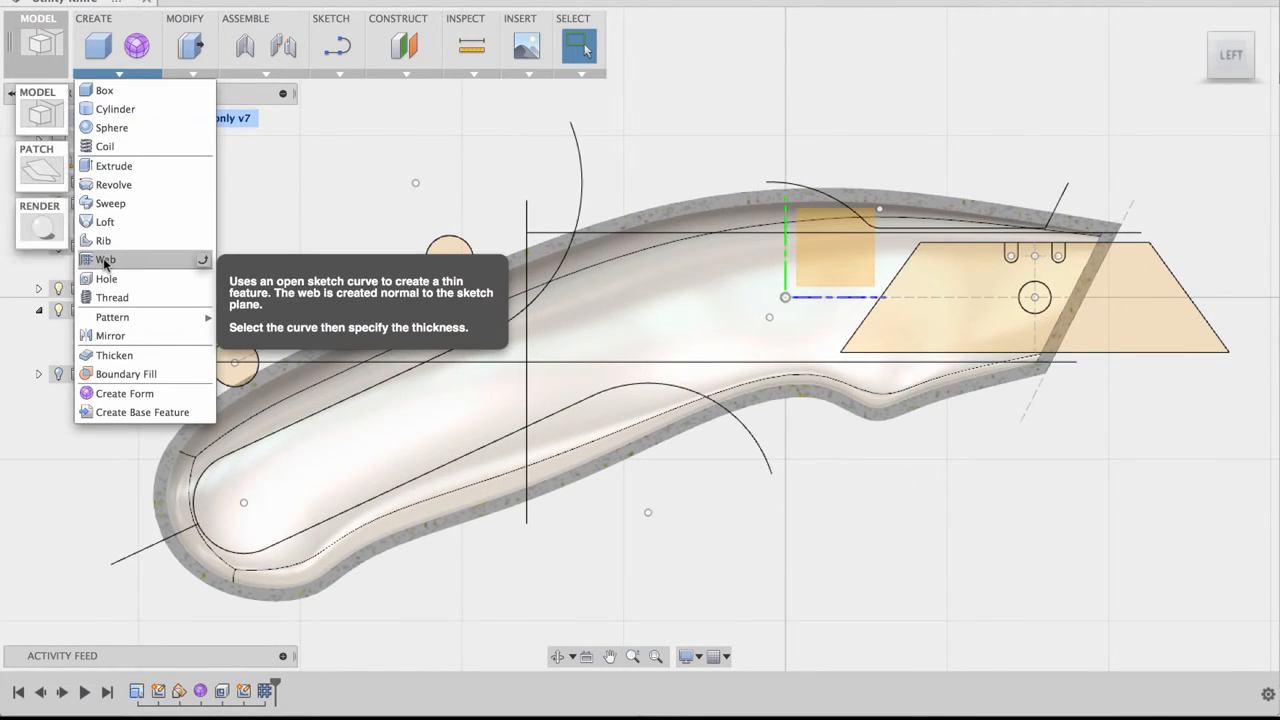
pyautogui.click(105, 263)
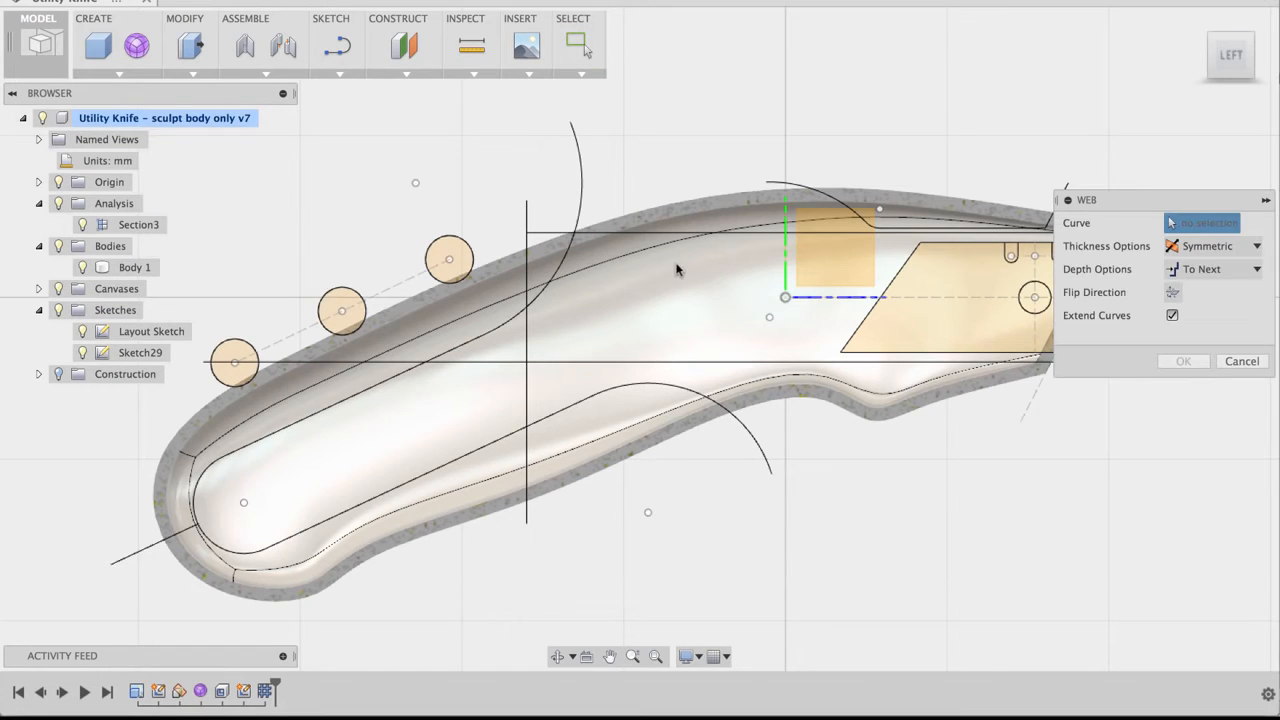
pyautogui.click(697, 235)
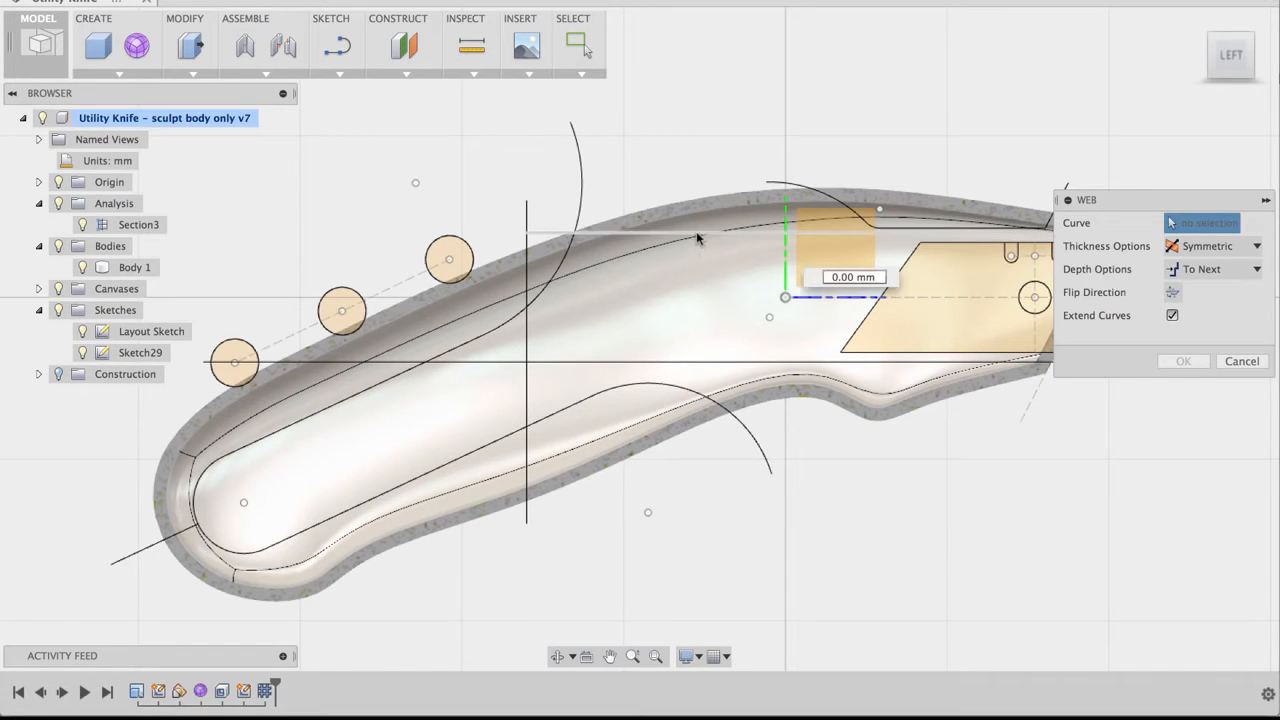
pyautogui.click(525, 344)
pyautogui.click(575, 361)
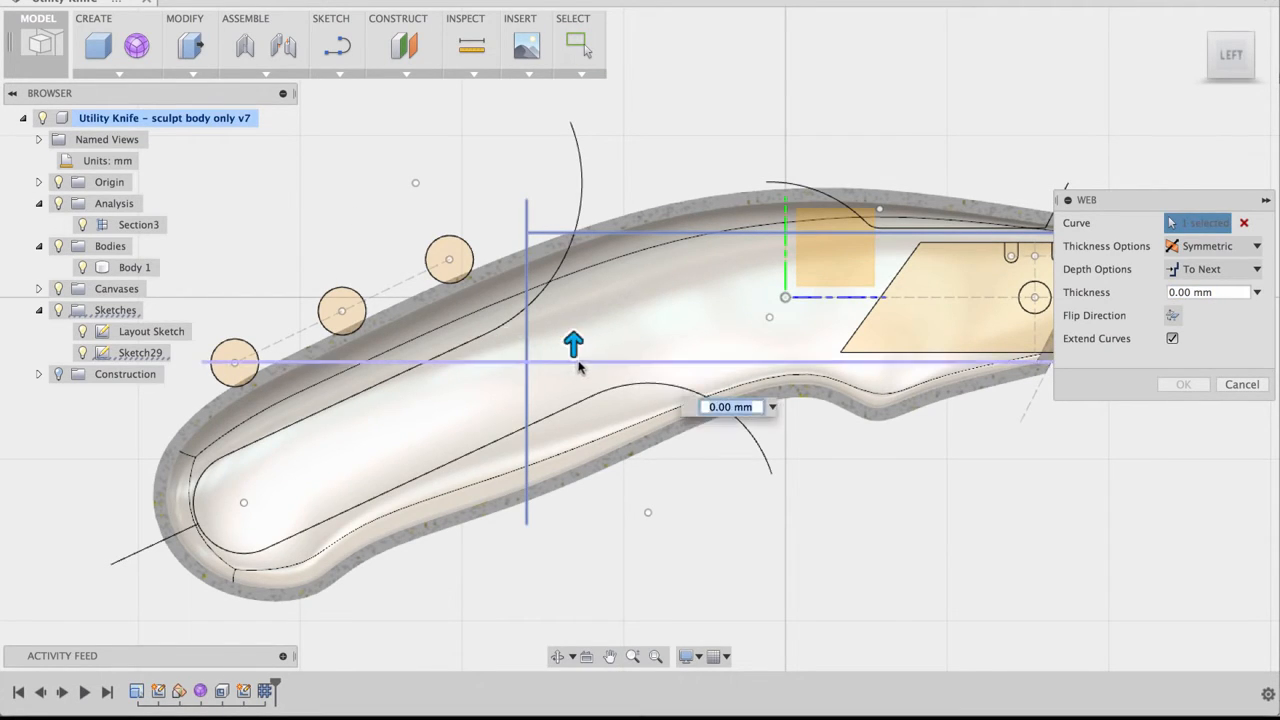
pyautogui.click(711, 406)
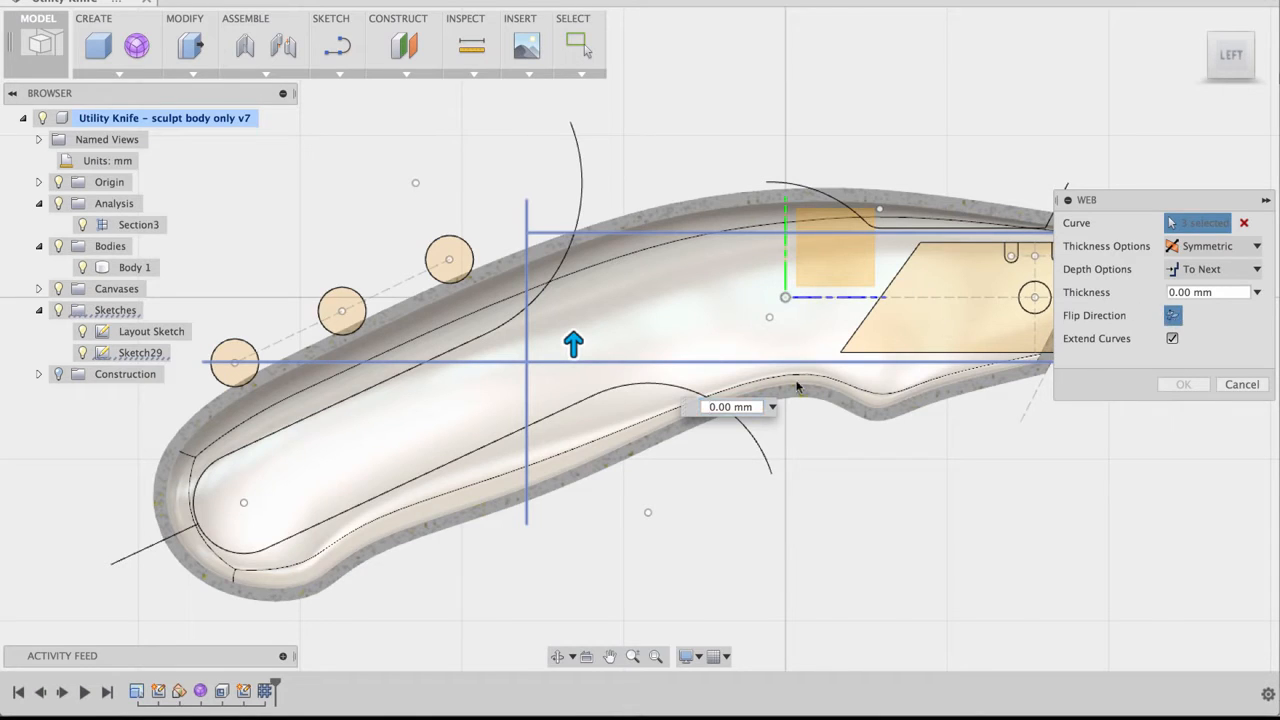
pyautogui.write('2')
pyautogui.press('Return')
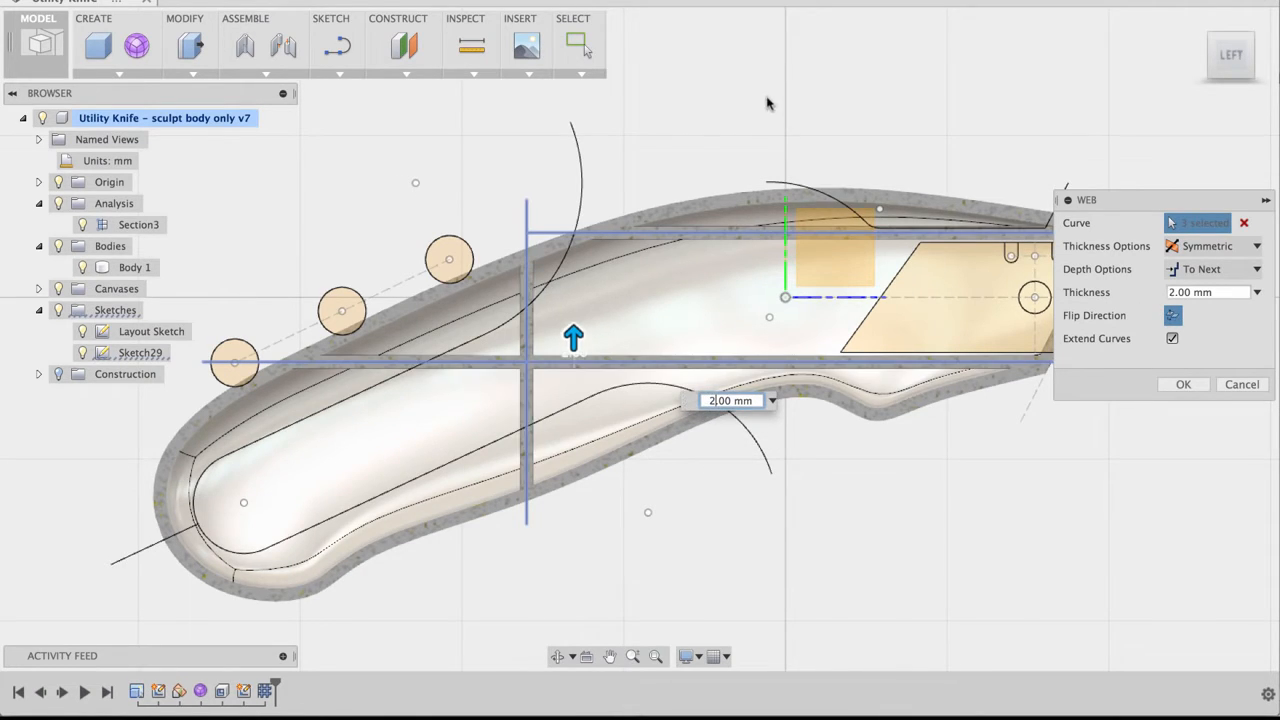
pyautogui.click(1184, 382)
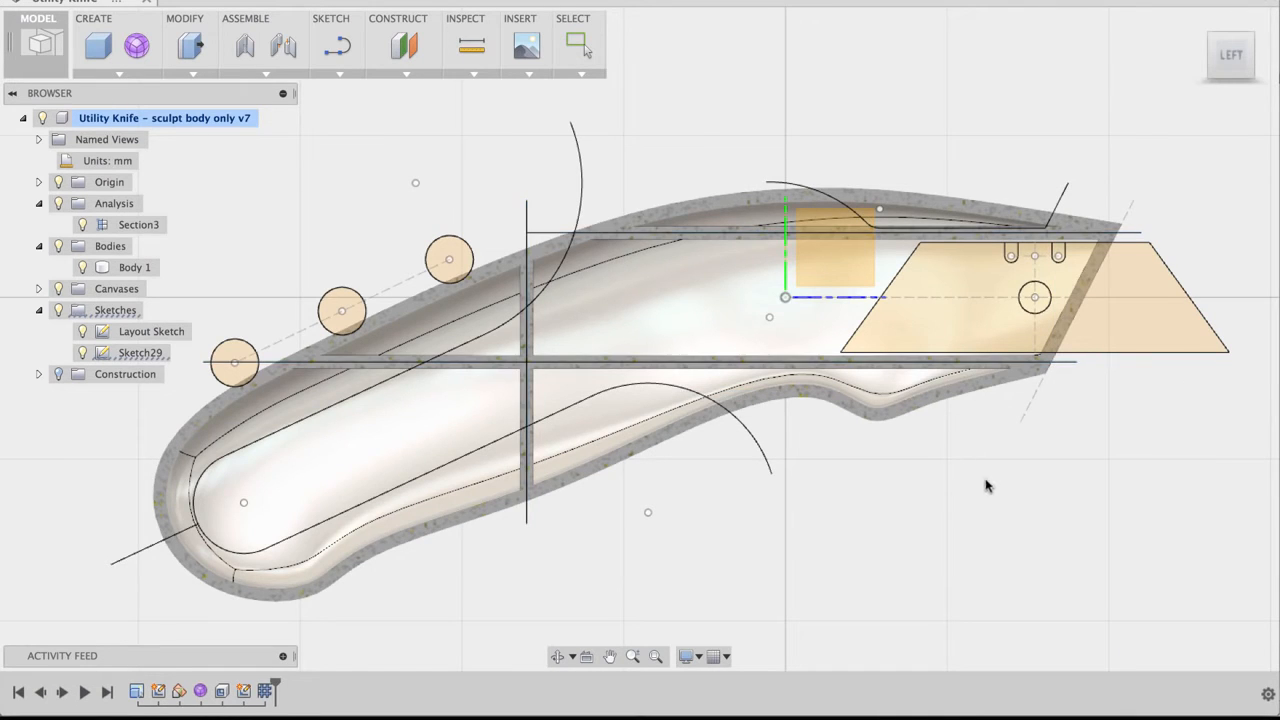
# Hide the section analysis to show the complete knife body.
pyautogui.keyDown('shift'); pyautogui.moveTo(986, 486); pyautogui.dragTo(898, 490, button='middle'); pyautogui.keyUp('shift')
pyautogui.press('Escape')
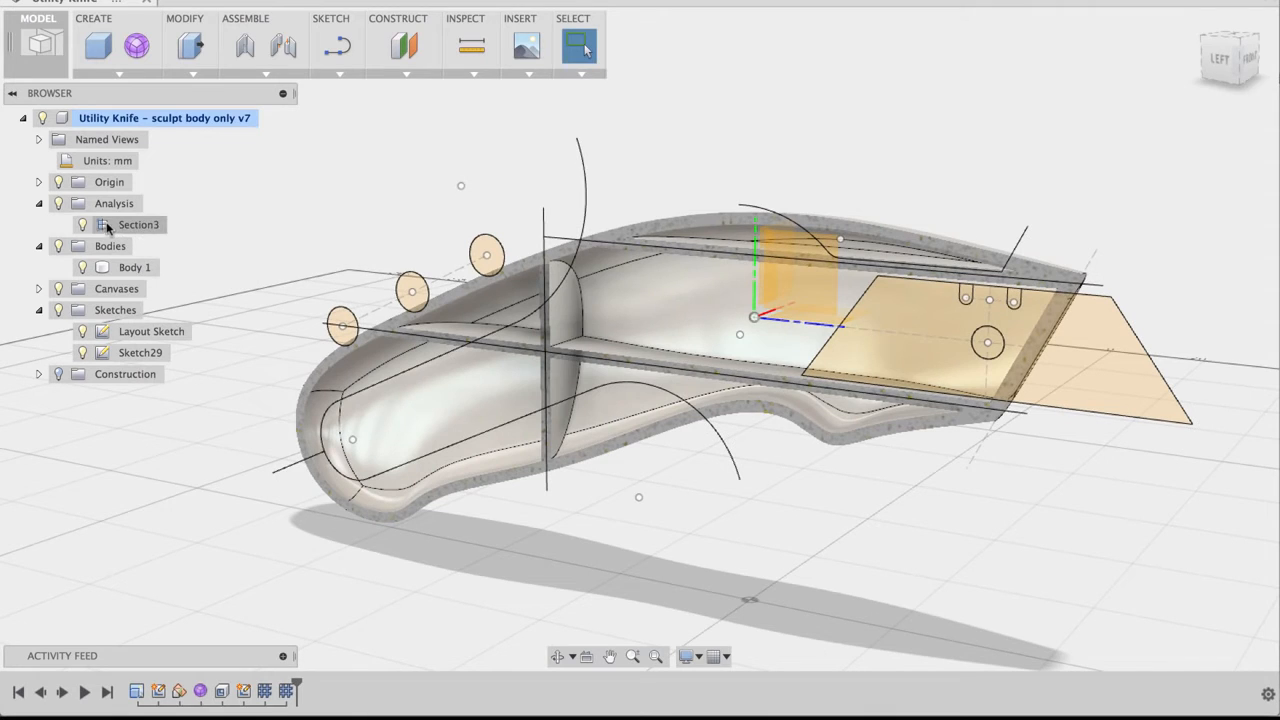
pyautogui.click(58, 204)
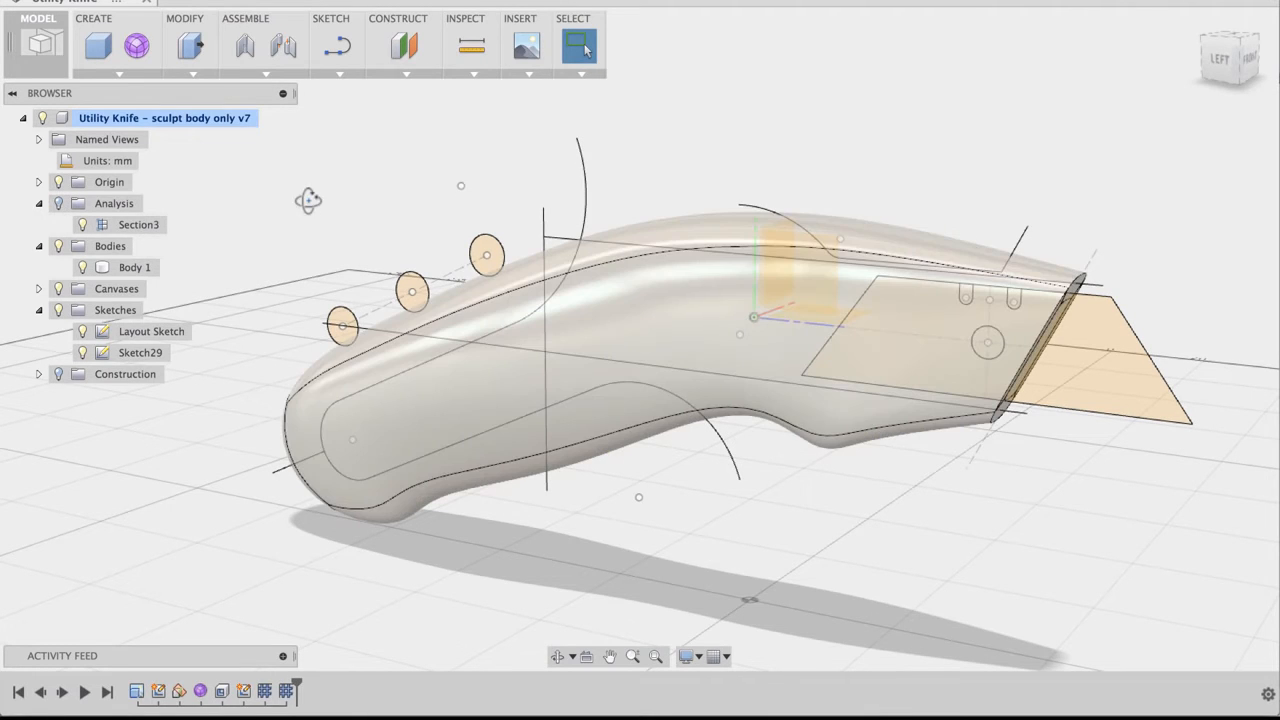
pyautogui.keyDown('shift'); pyautogui.moveTo(308, 200); pyautogui.dragTo(278, 197, button='middle'); pyautogui.keyUp('shift')
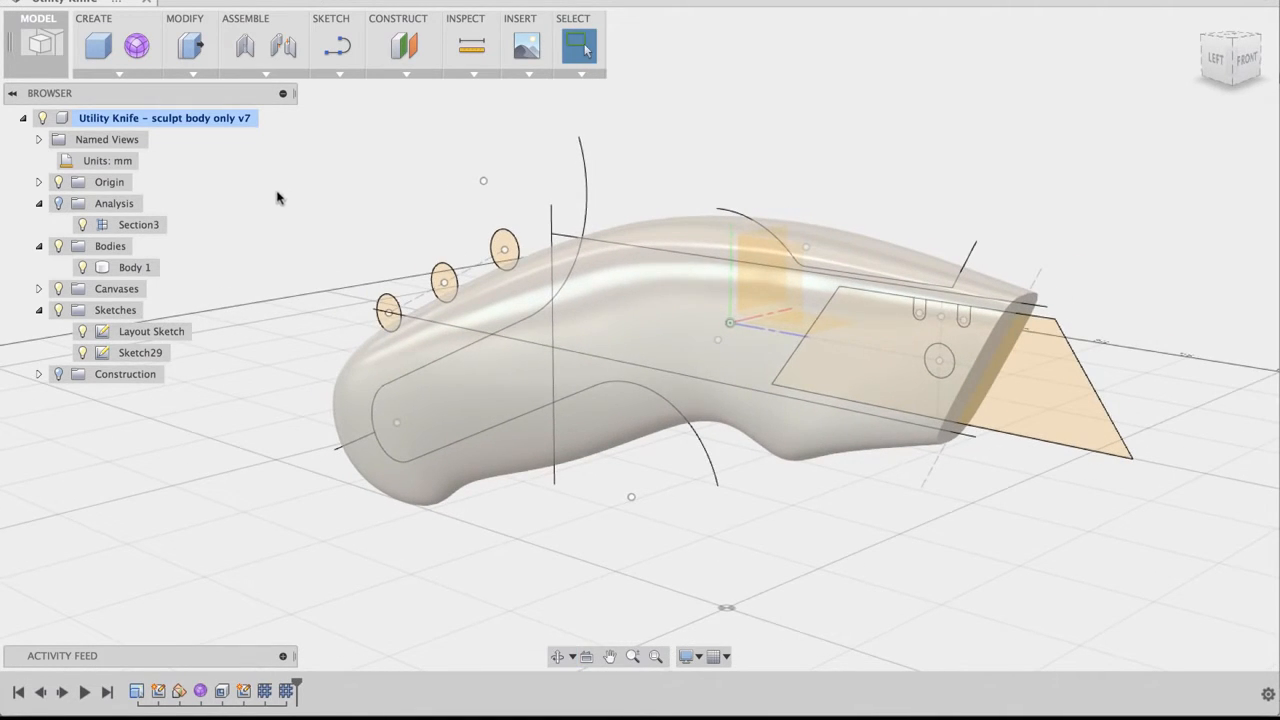
# Set the visual style to Shaded with Hidden Edges to reveal the internal webs through the body.
pyautogui.click(688, 656)
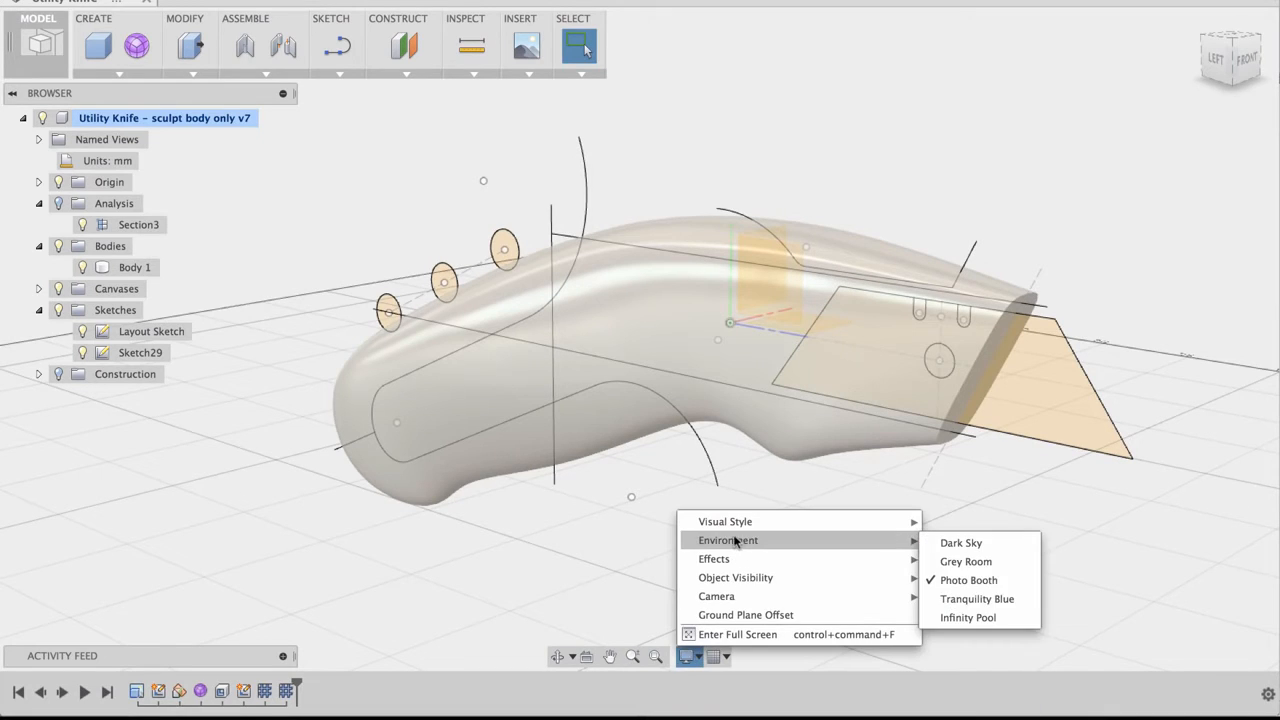
pyautogui.moveTo(738, 563)
pyautogui.moveTo(740, 541)
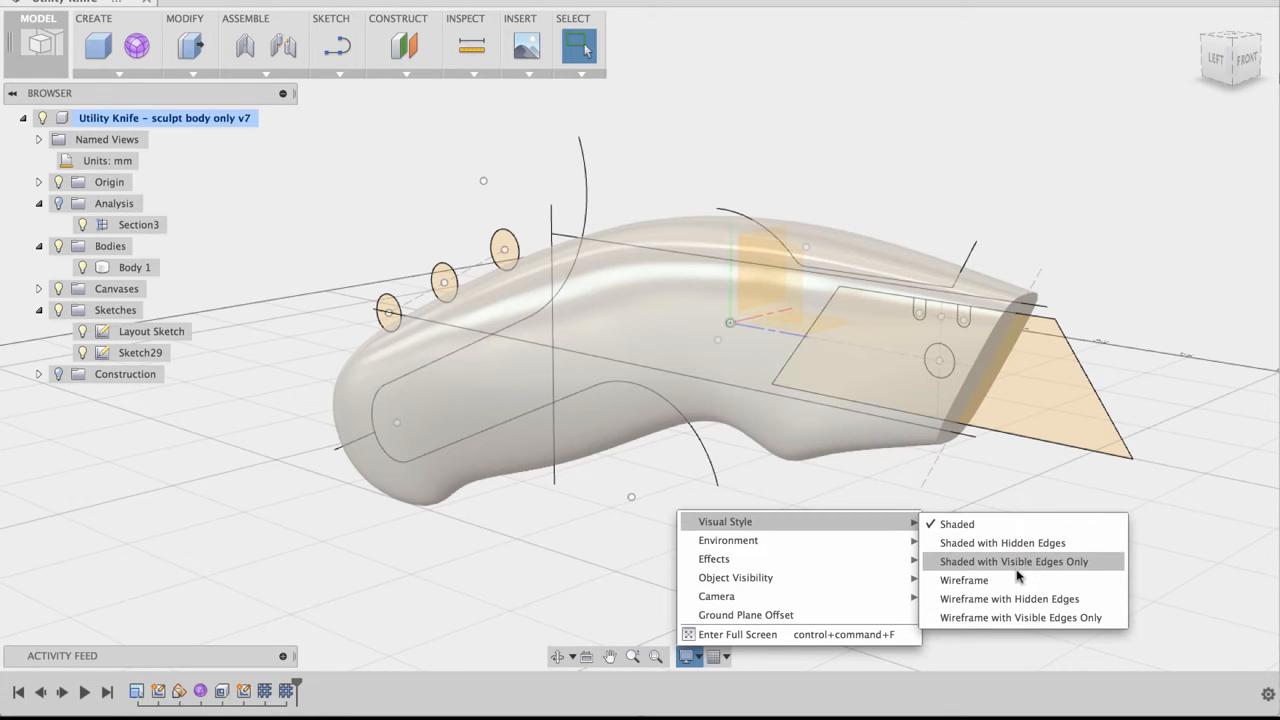
pyautogui.click(1020, 545)
pyautogui.moveTo(823, 543)
pyautogui.keyDown('shift'); pyautogui.mouseDown(button='middle')
pyautogui.moveTo(850, 543)
pyautogui.moveTo(860, 517)
pyautogui.mouseUp(button='middle'); pyautogui.keyUp('shift')
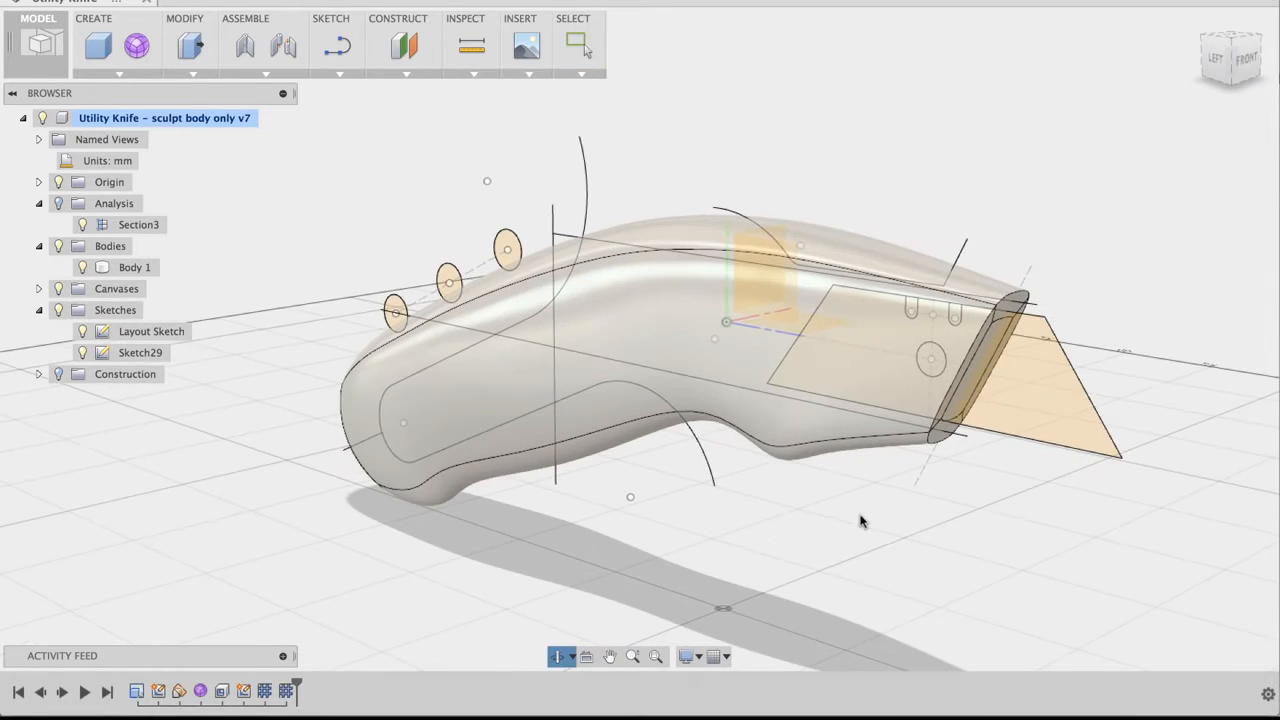
pyautogui.click(686, 656)
pyautogui.moveTo(752, 545)
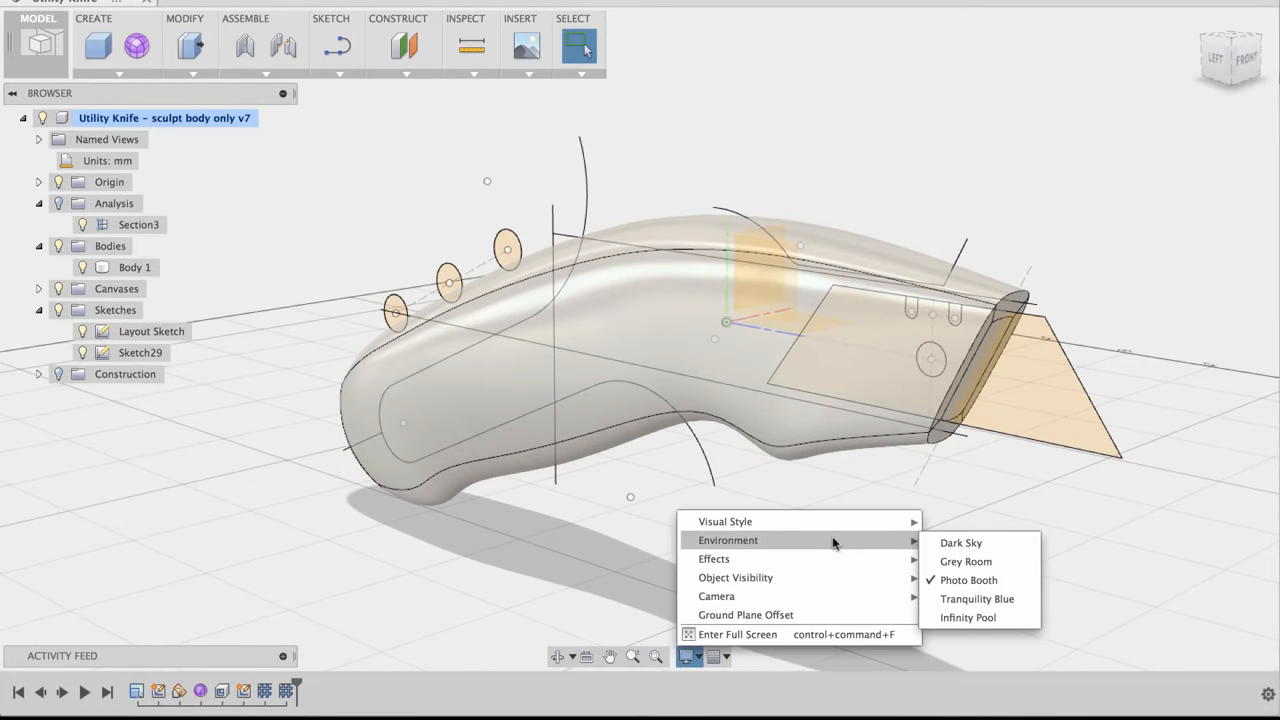
pyautogui.moveTo(760, 521)
pyautogui.click(958, 543)
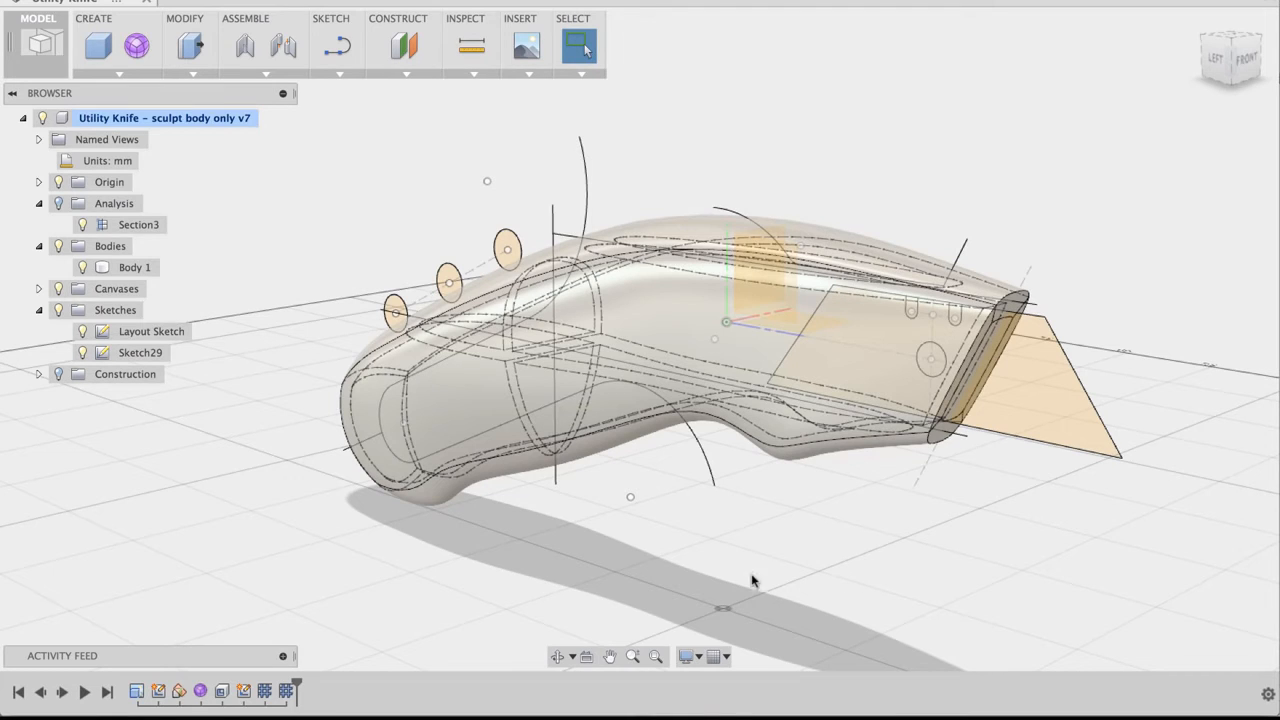
# Change the visual style to Shaded with Visible Edges Only.
pyautogui.click(684, 654)
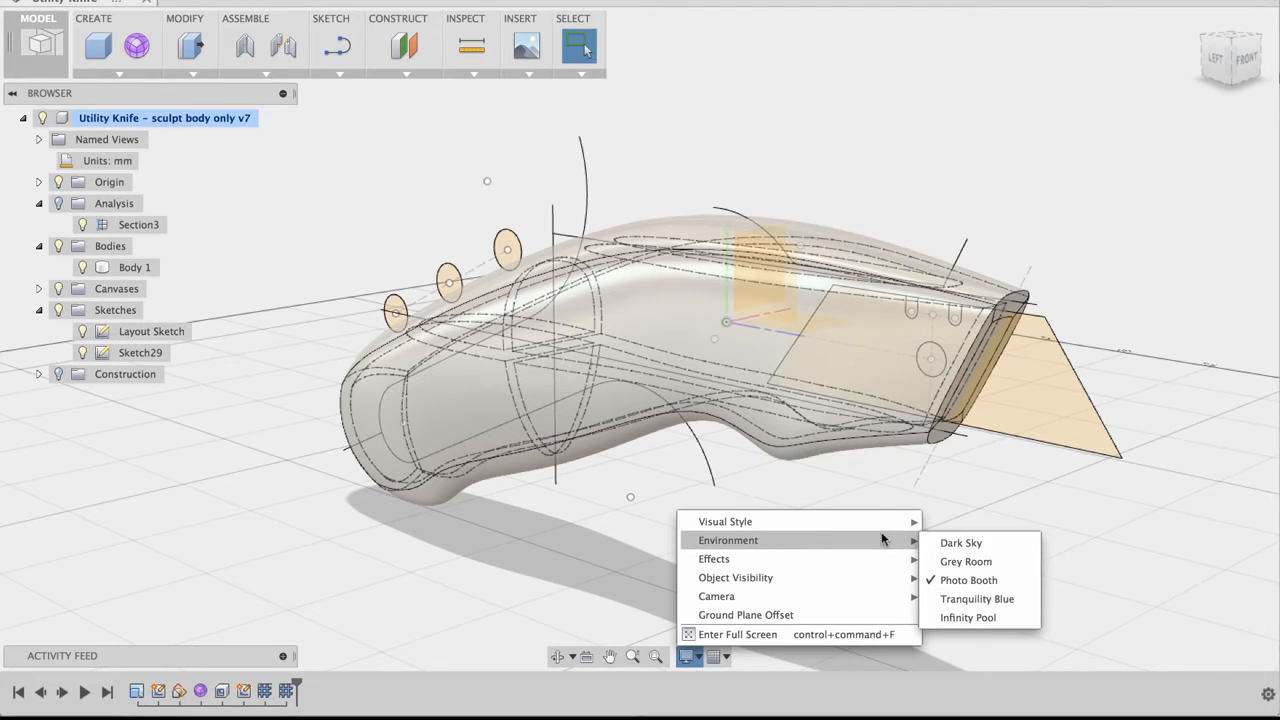
pyautogui.moveTo(760, 521)
pyautogui.click(991, 561)
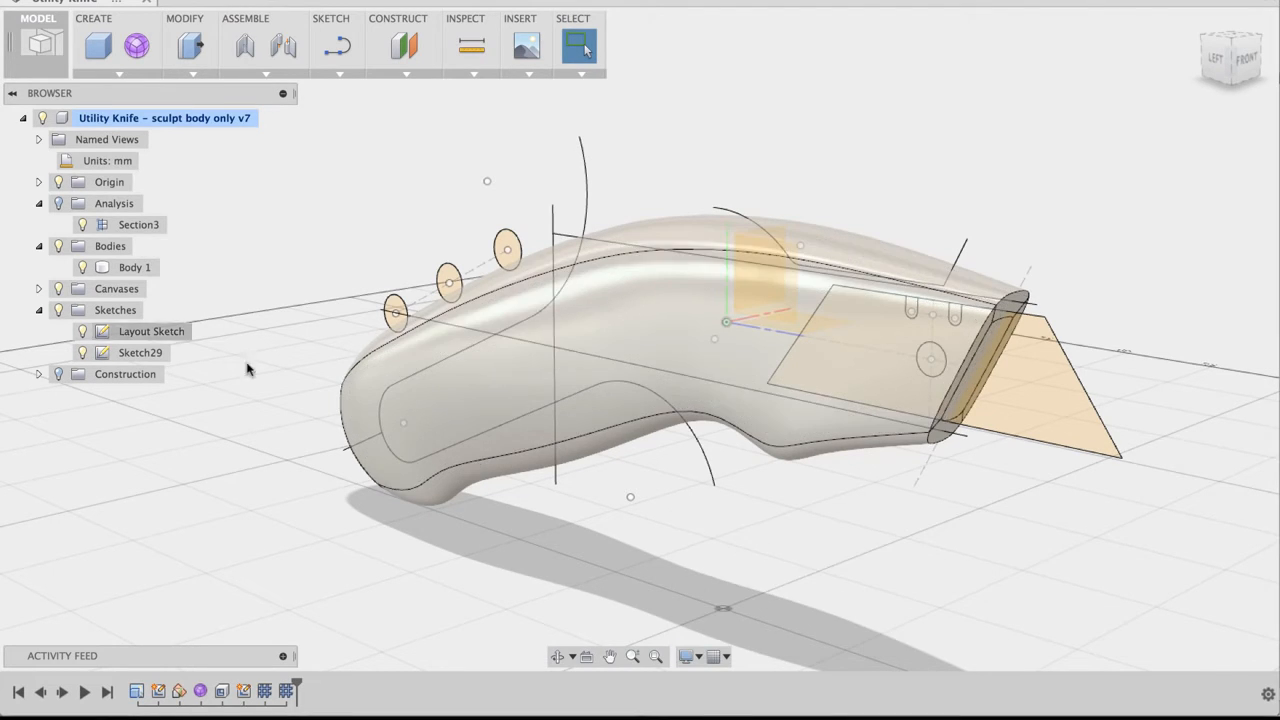
# Show the section analysis again and face the sectioned body from the left view.
pyautogui.click(58, 203)
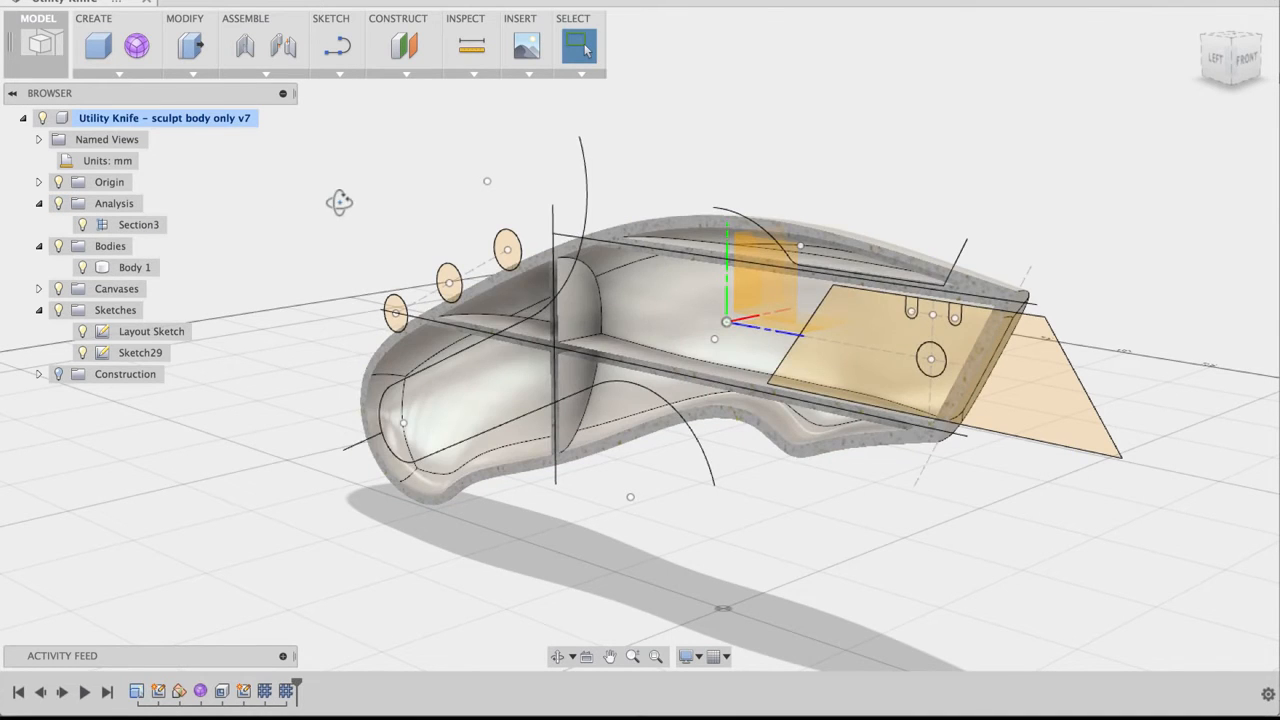
pyautogui.keyDown('shift'); pyautogui.moveTo(340, 203); pyautogui.dragTo(432, 194, button='middle'); pyautogui.keyUp('shift')
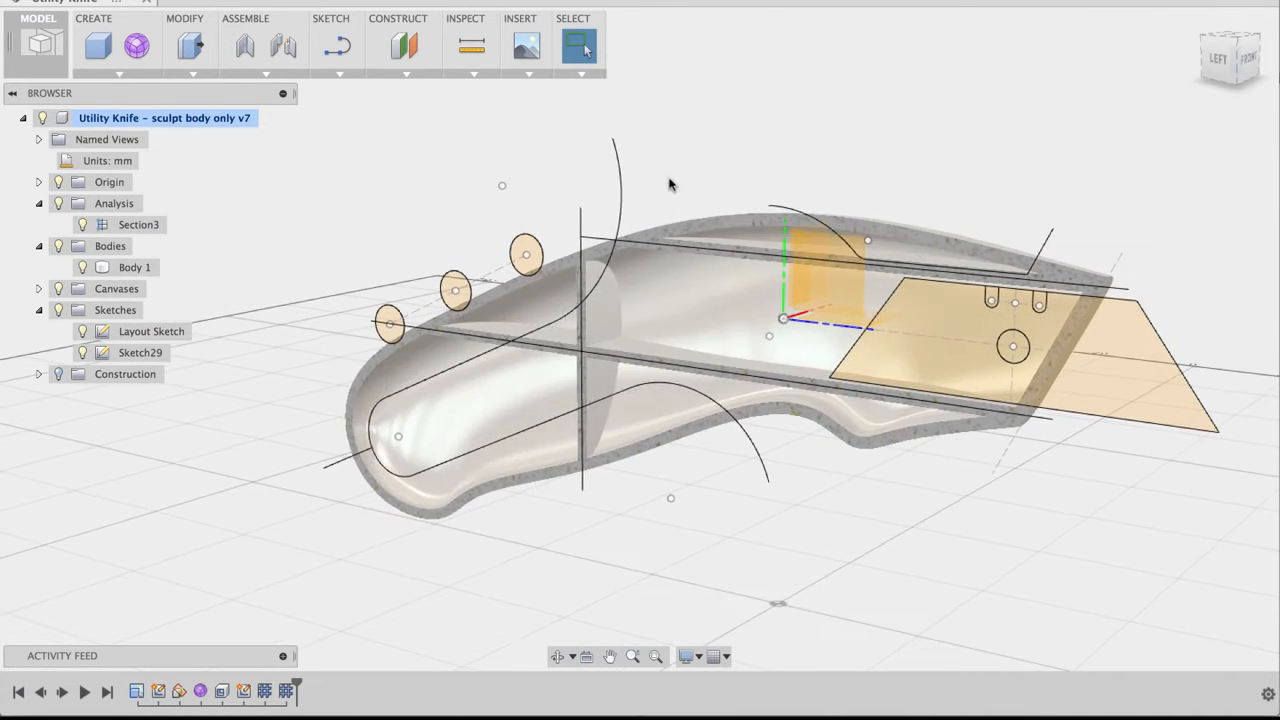
pyautogui.click(1218, 59)
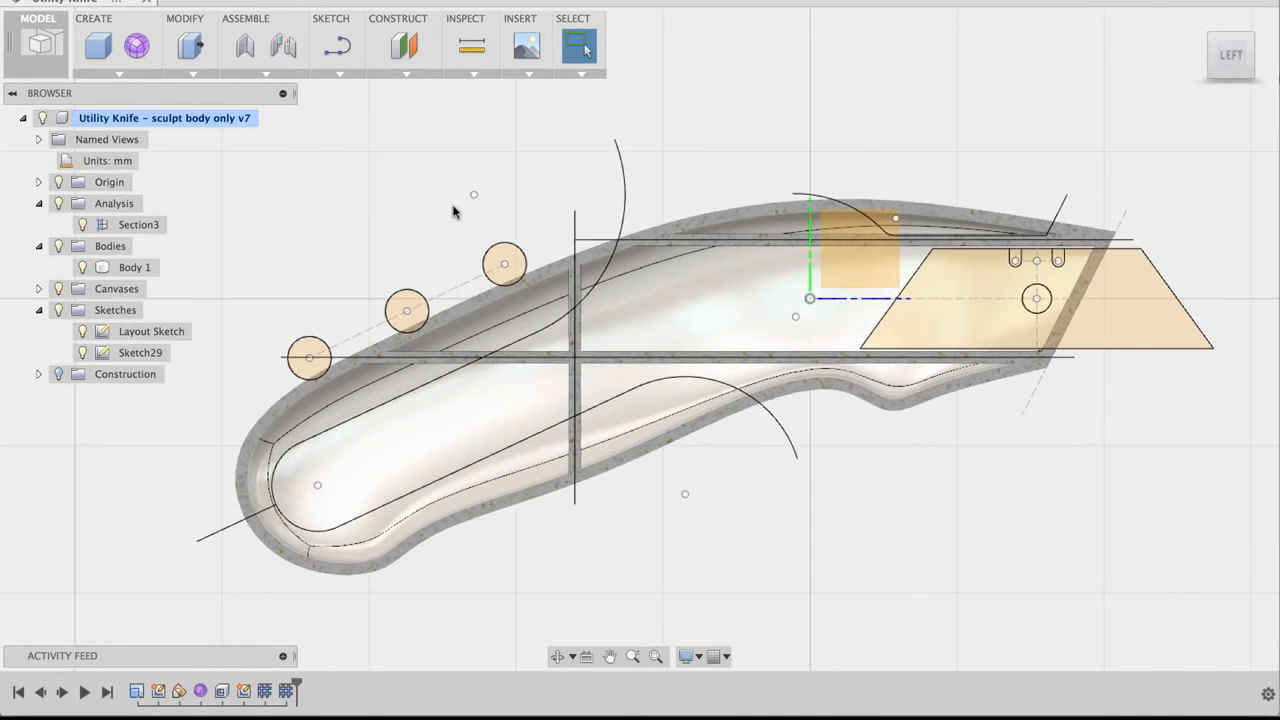
# Add an 8 mm diameter circle to the web sketch, centred where the vertical line crosses the lower horizontal line, and finish the sketch.
pyautogui.scroll(5, 453, 211)
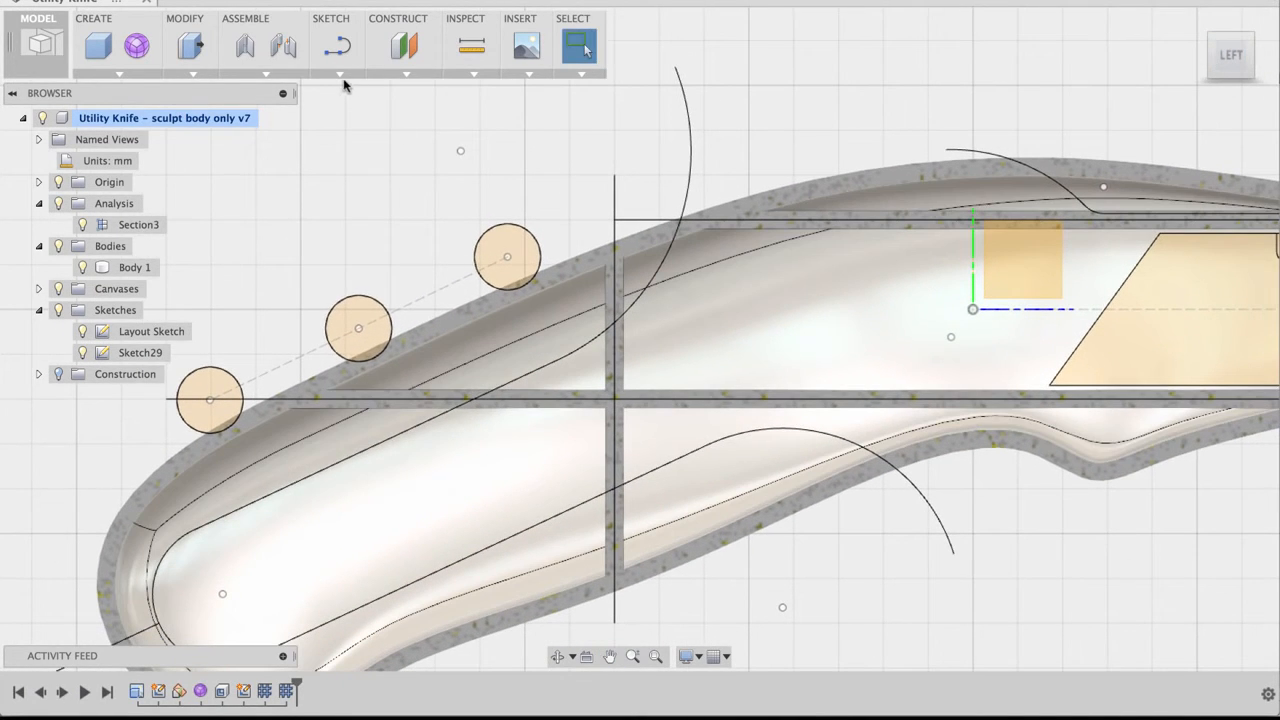
pyautogui.click(341, 76)
pyautogui.moveTo(395, 150)
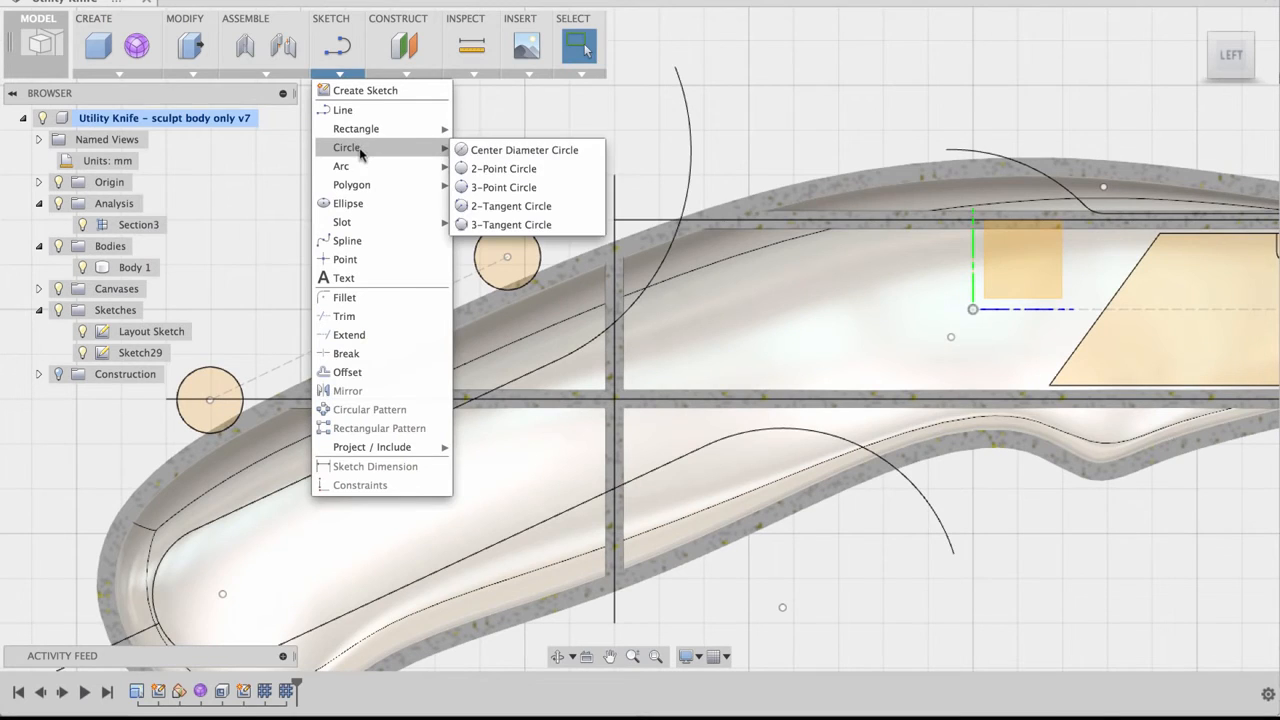
pyautogui.click(517, 150)
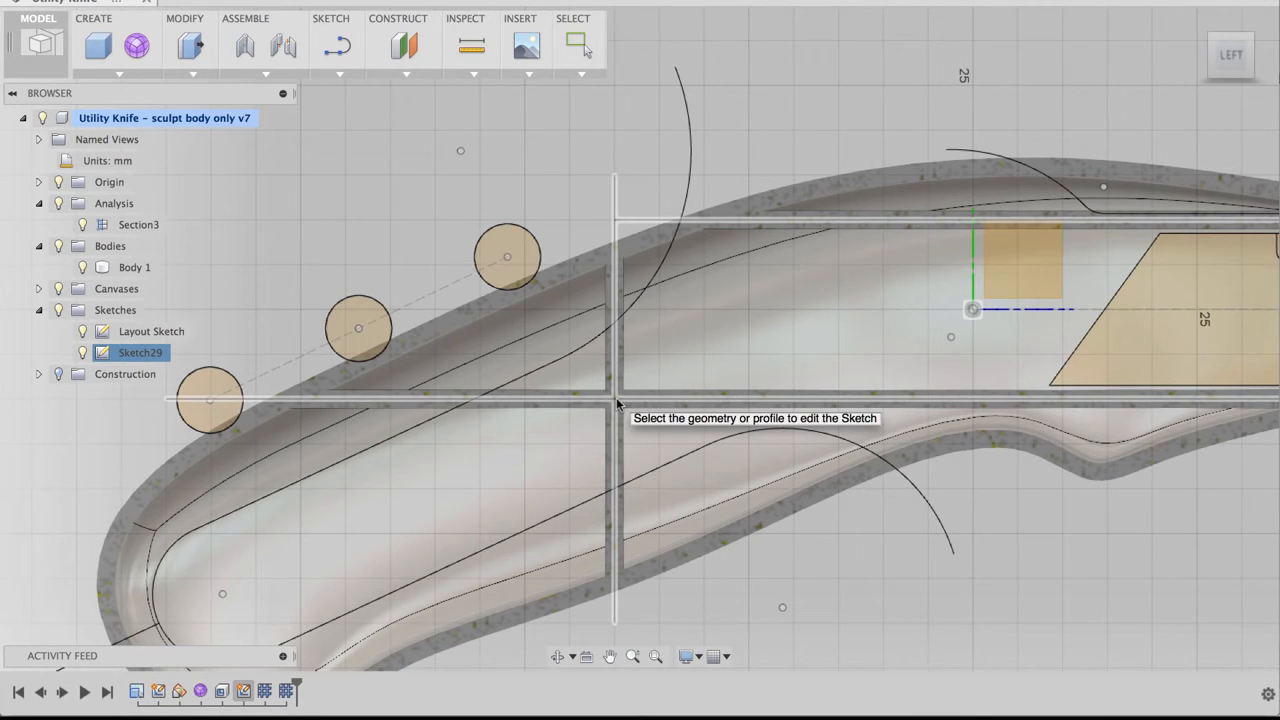
pyautogui.click(616, 397)
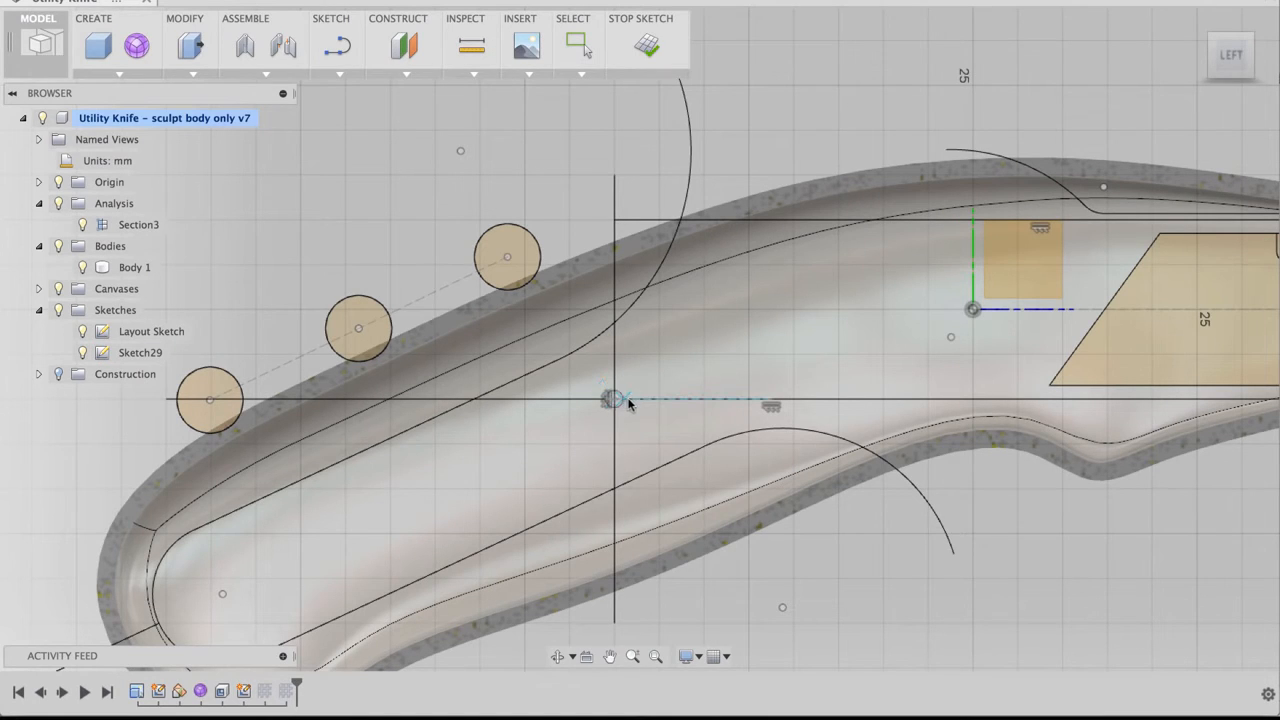
pyautogui.click(614, 399)
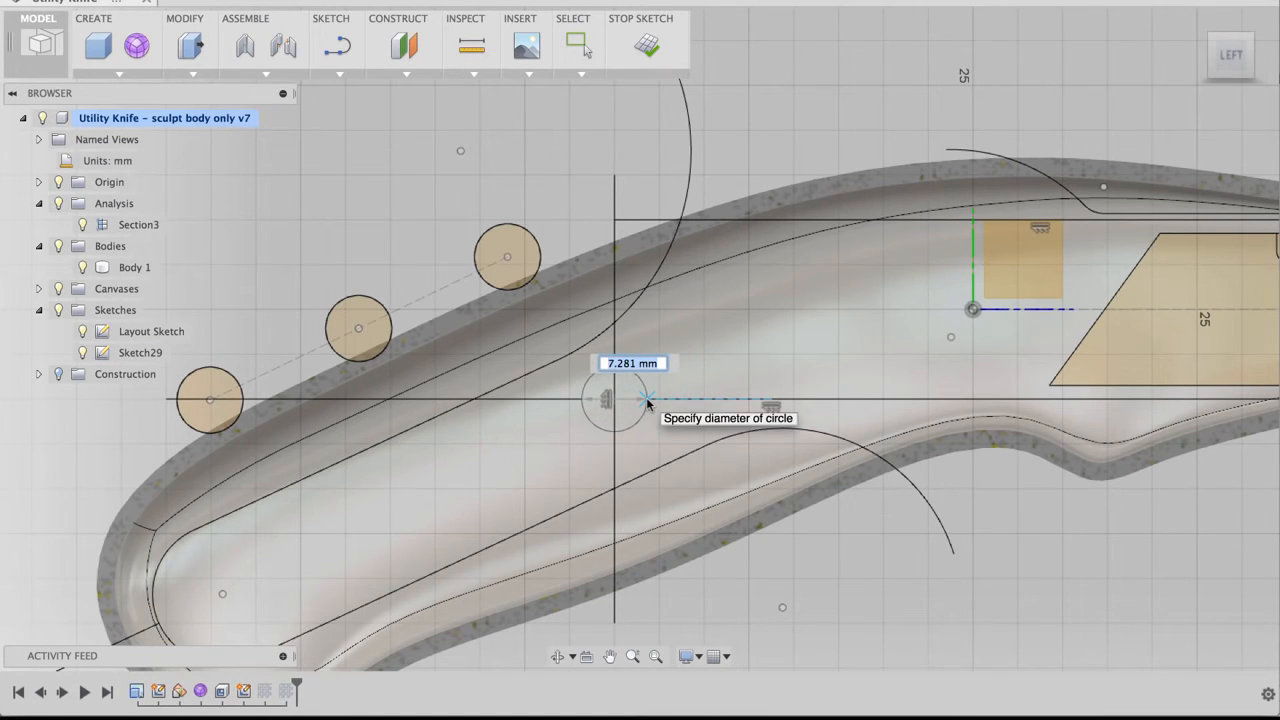
pyautogui.write('8')
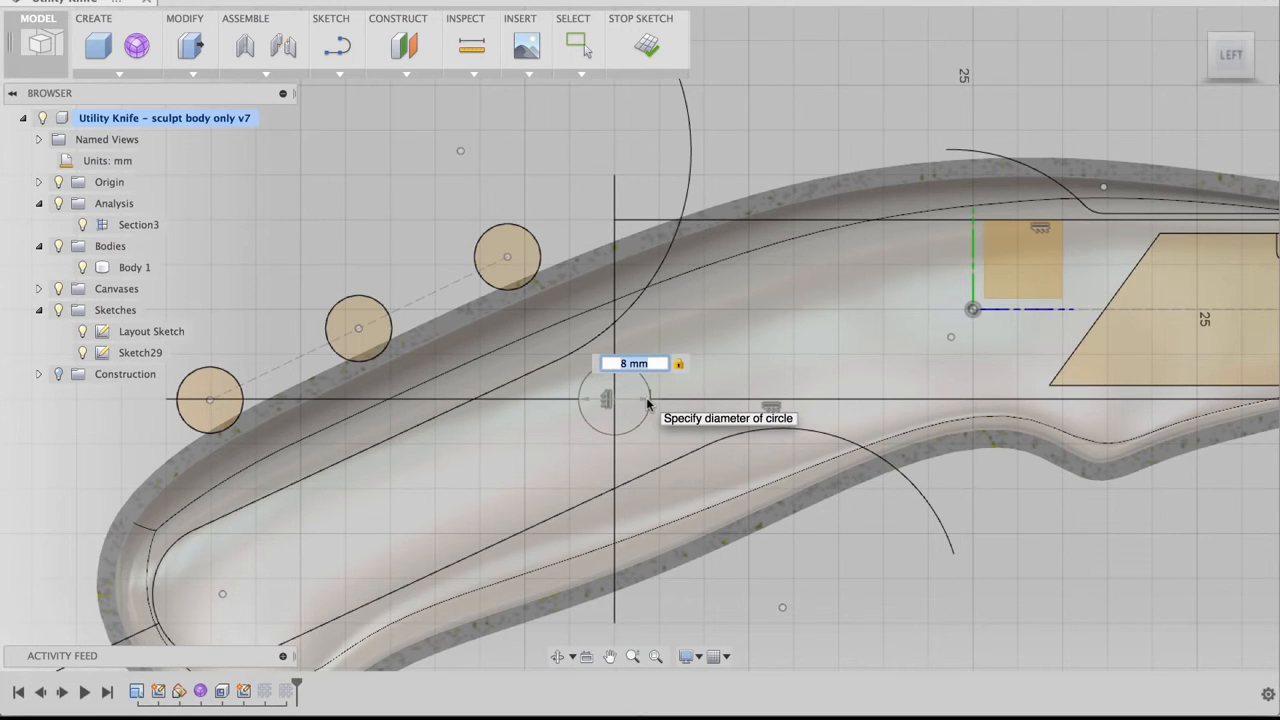
pyautogui.press('Return')
pyautogui.press('Escape')
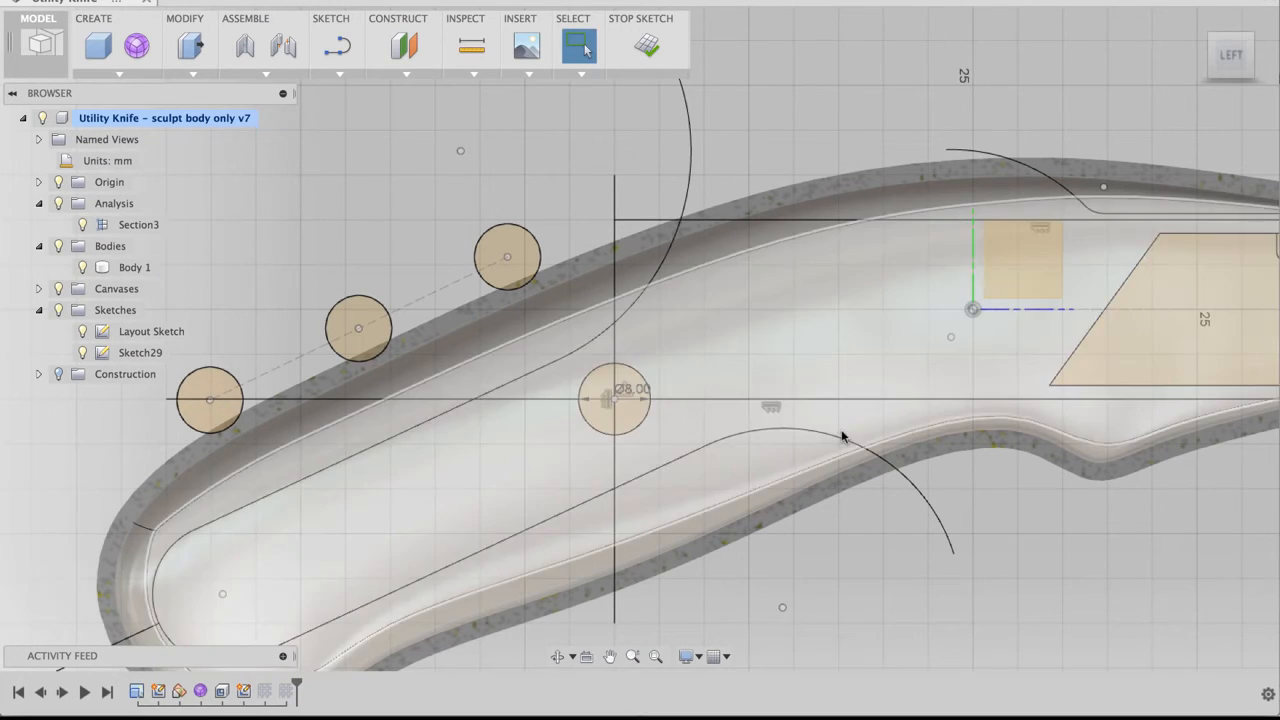
pyautogui.scroll(-1, 752, 77)
pyautogui.moveTo(750, 106); pyautogui.dragTo(737, 128, button='middle')
pyautogui.click(656, 50)
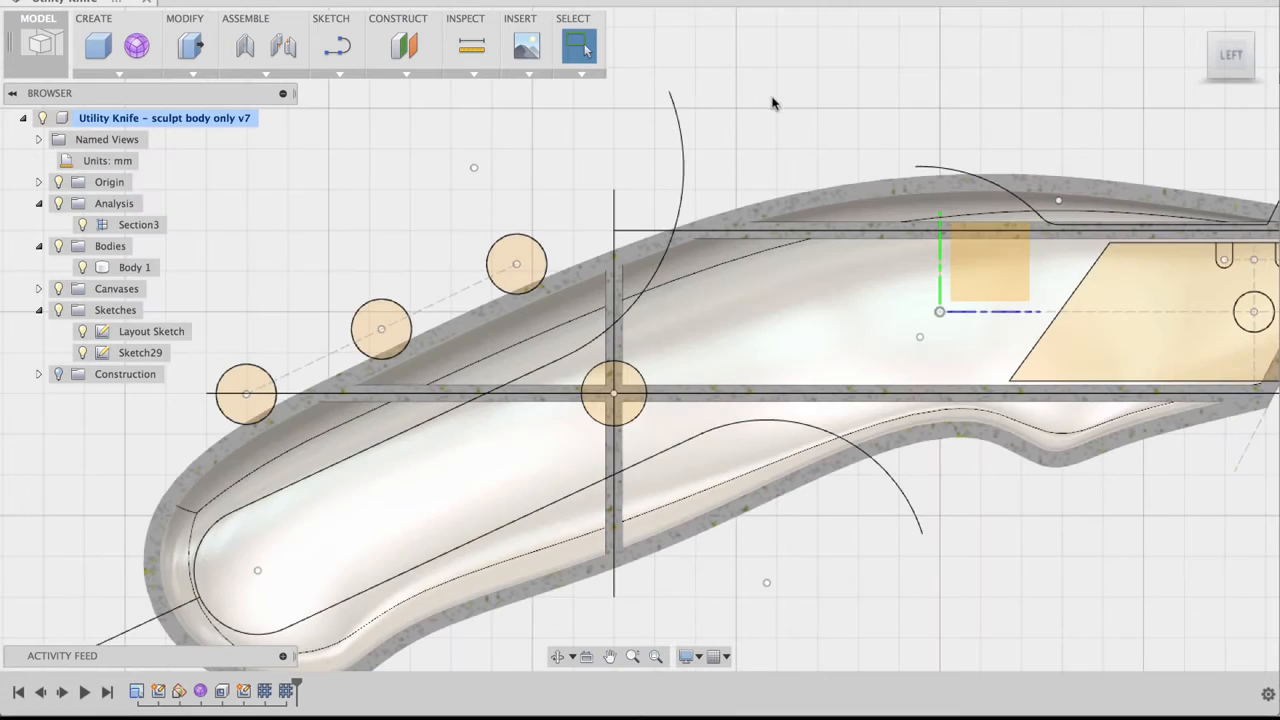
# Select all four quarter profiles of the 8 mm circle at the web crossing for an extrusion.
pyautogui.keyDown('shift'); pyautogui.moveTo(772, 103); pyautogui.dragTo(742, 122, button='middle'); pyautogui.keyUp('shift')
pyautogui.scroll(1, 750, 117)
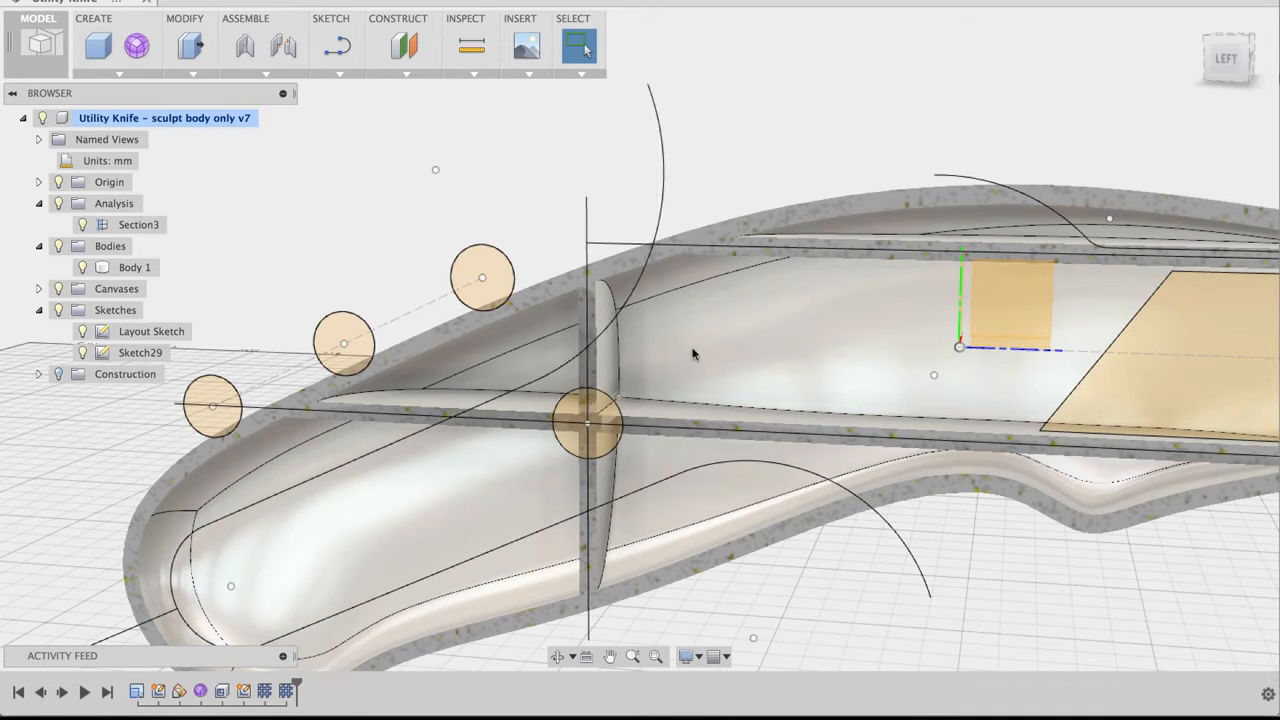
pyautogui.scroll(3, 569, 421)
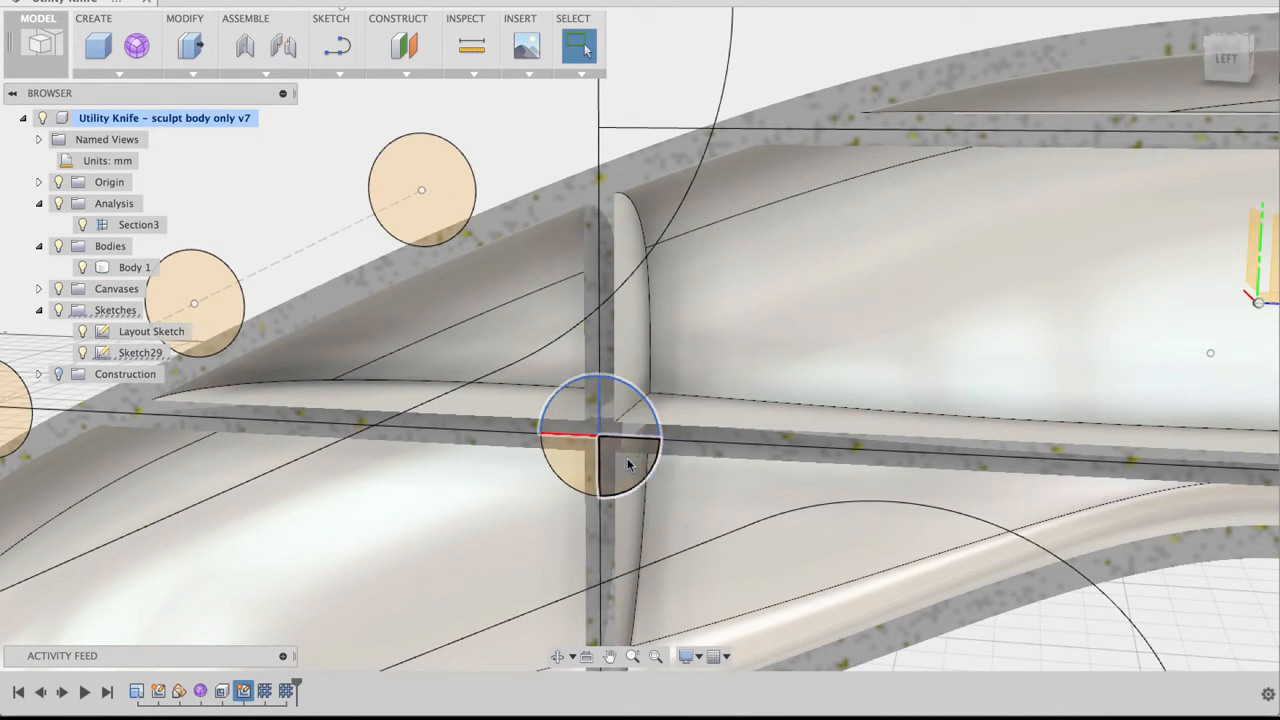
pyautogui.scroll(-4, 582, 412)
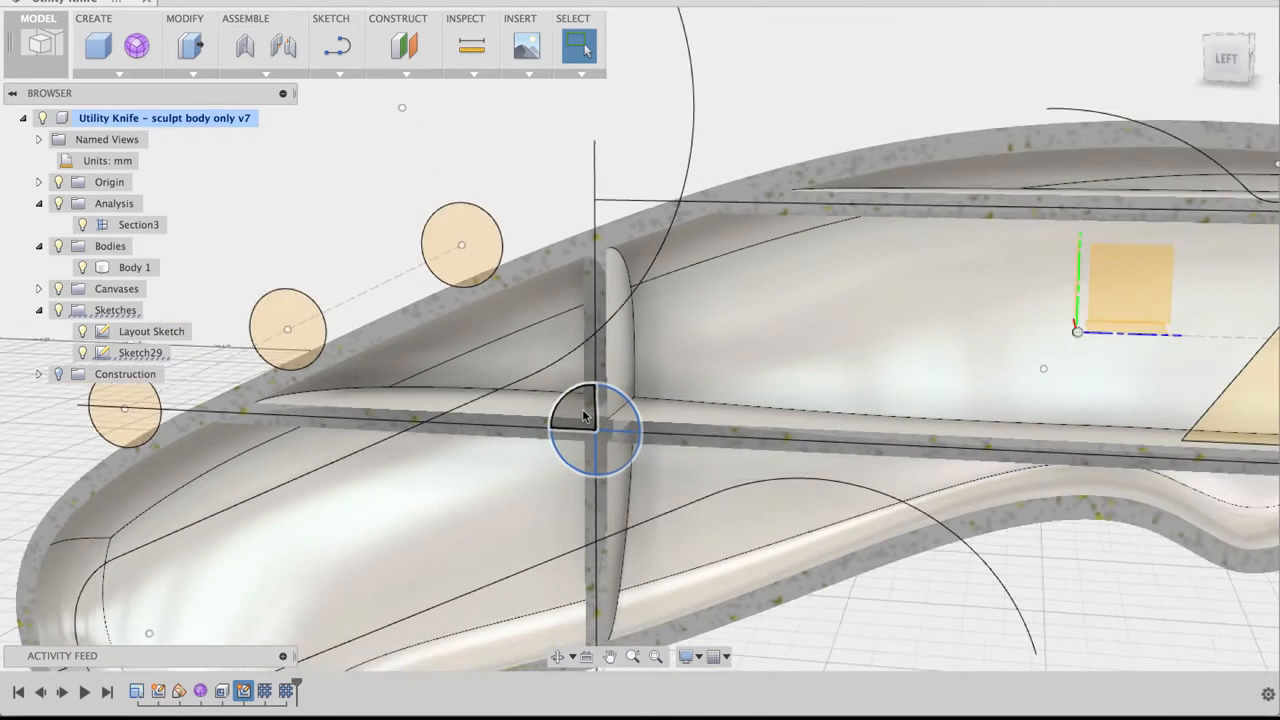
pyautogui.moveTo(546, 228); pyautogui.dragTo(540, 206, button='middle')
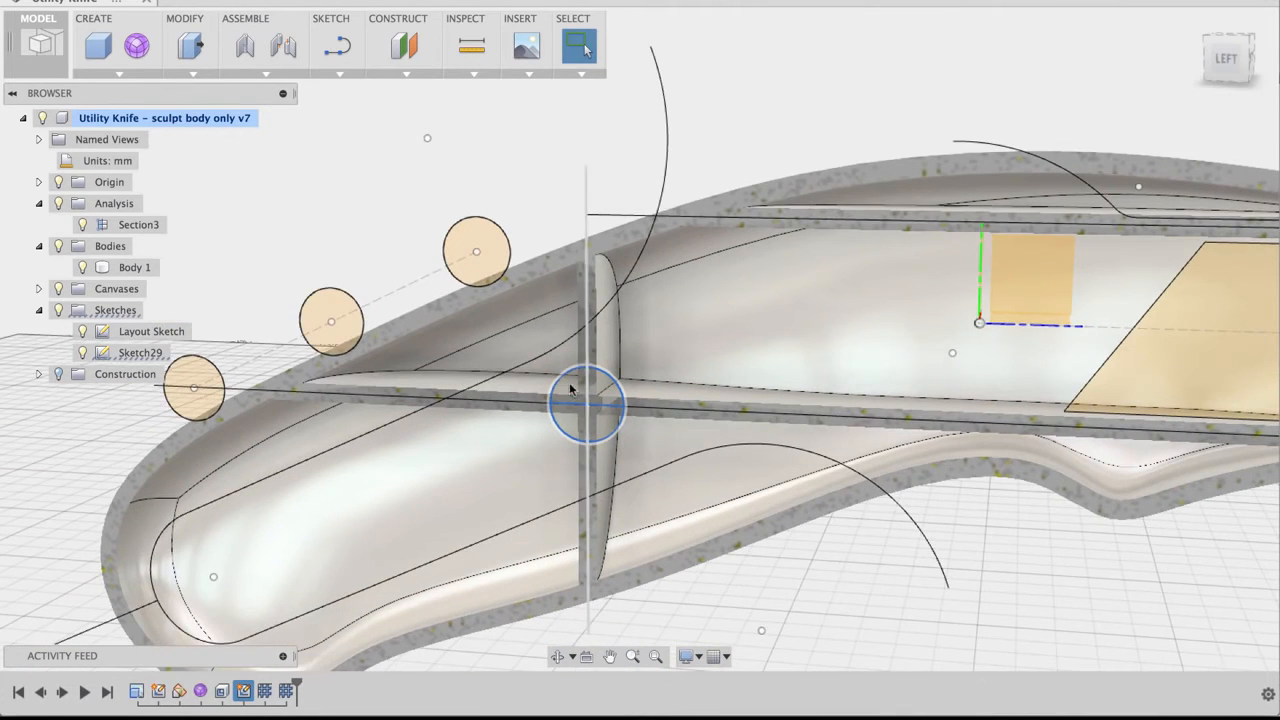
pyautogui.rightClick(567, 387)
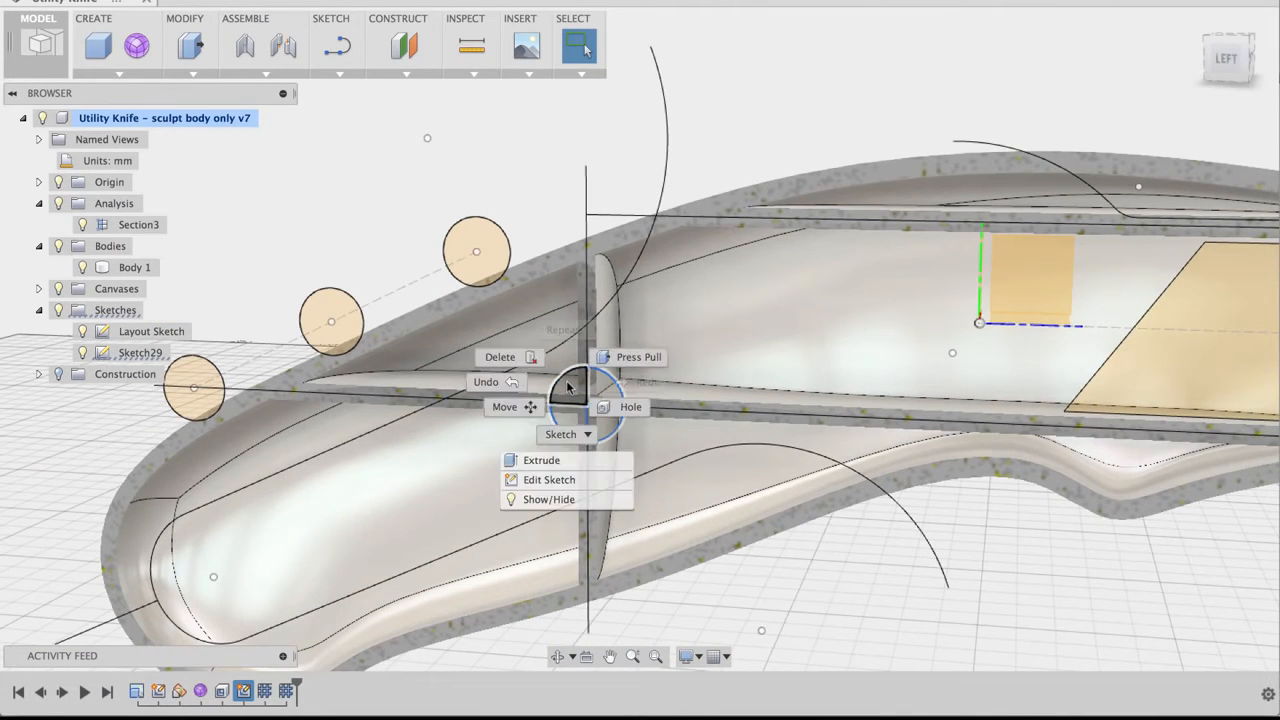
pyautogui.click(558, 463)
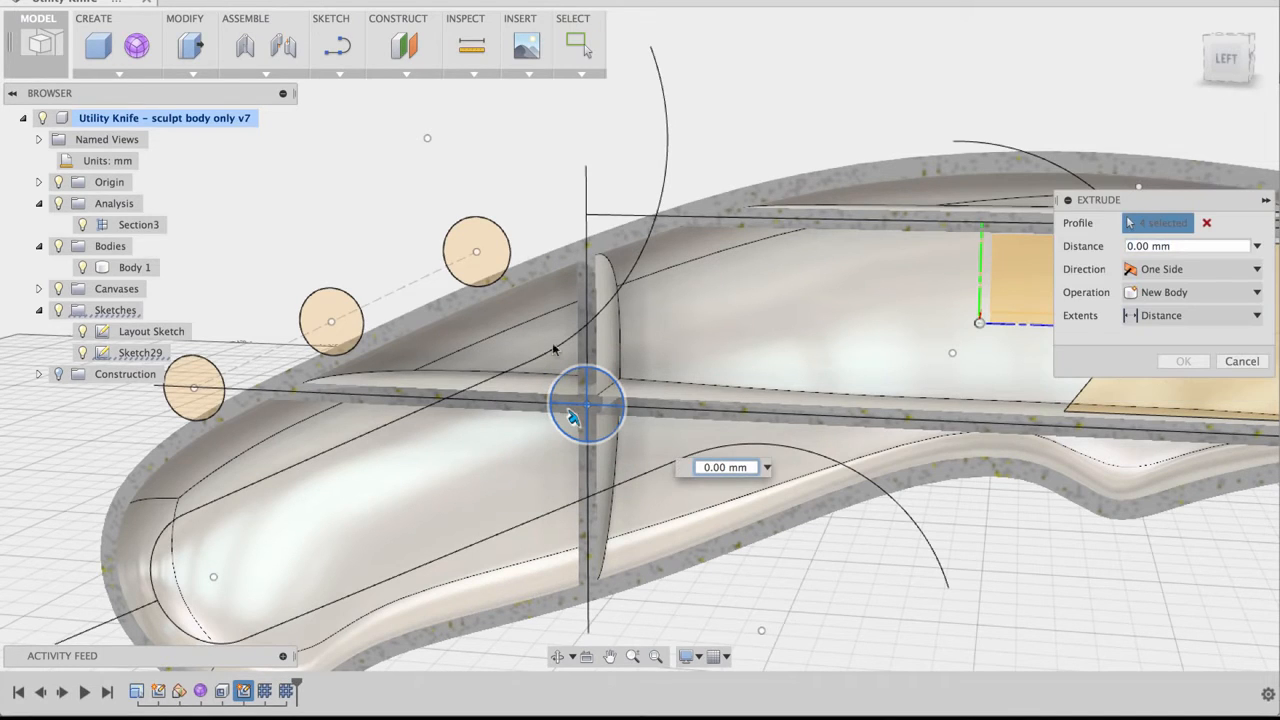
pyautogui.click(120, 74)
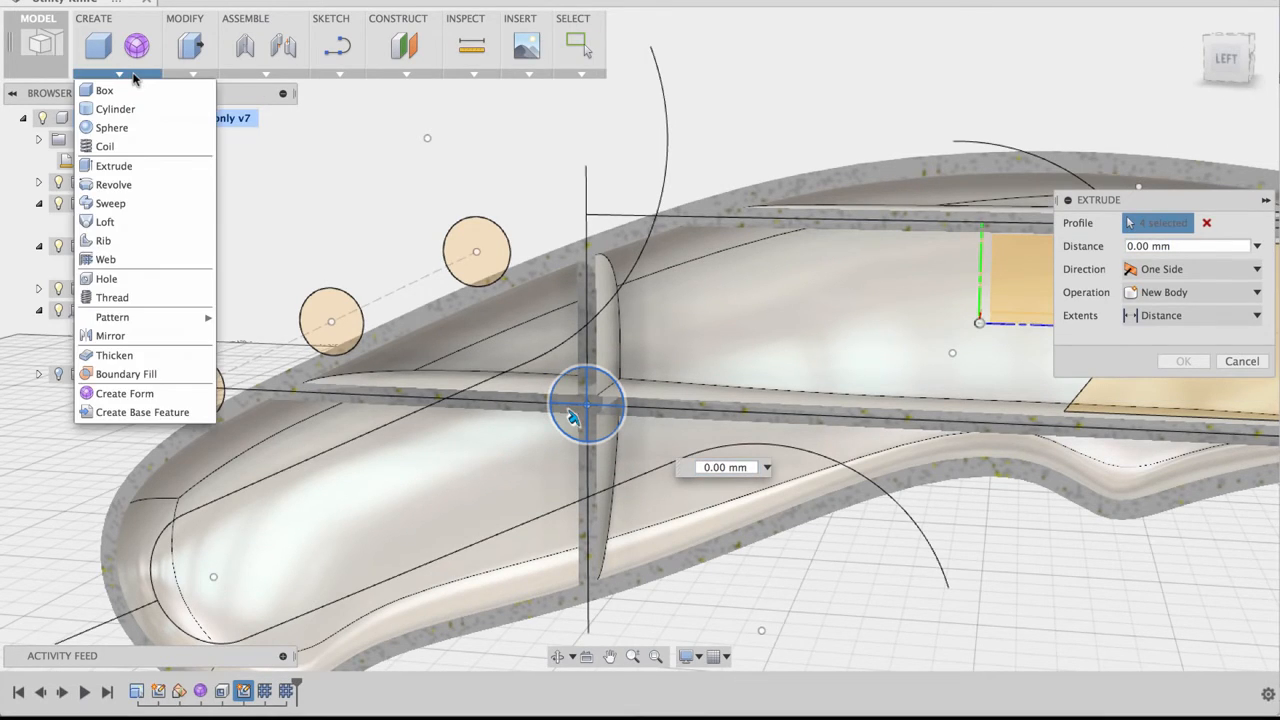
pyautogui.click(193, 74)
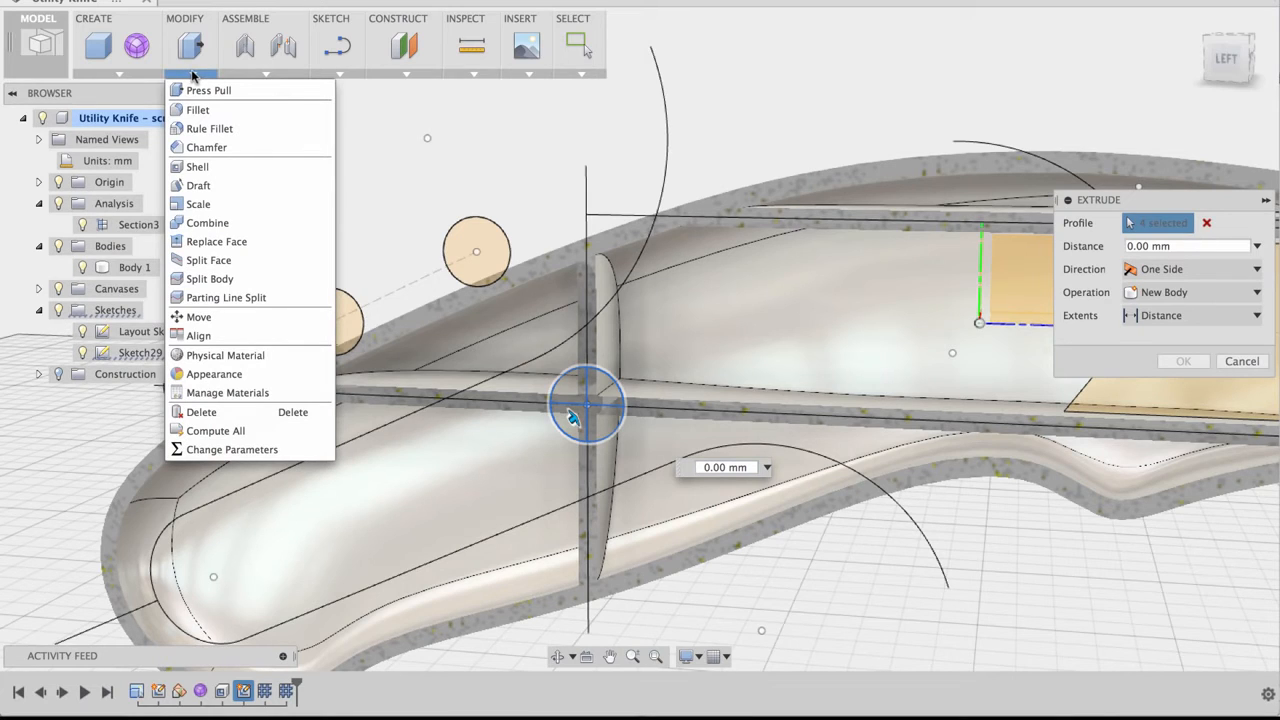
pyautogui.click(110, 76)
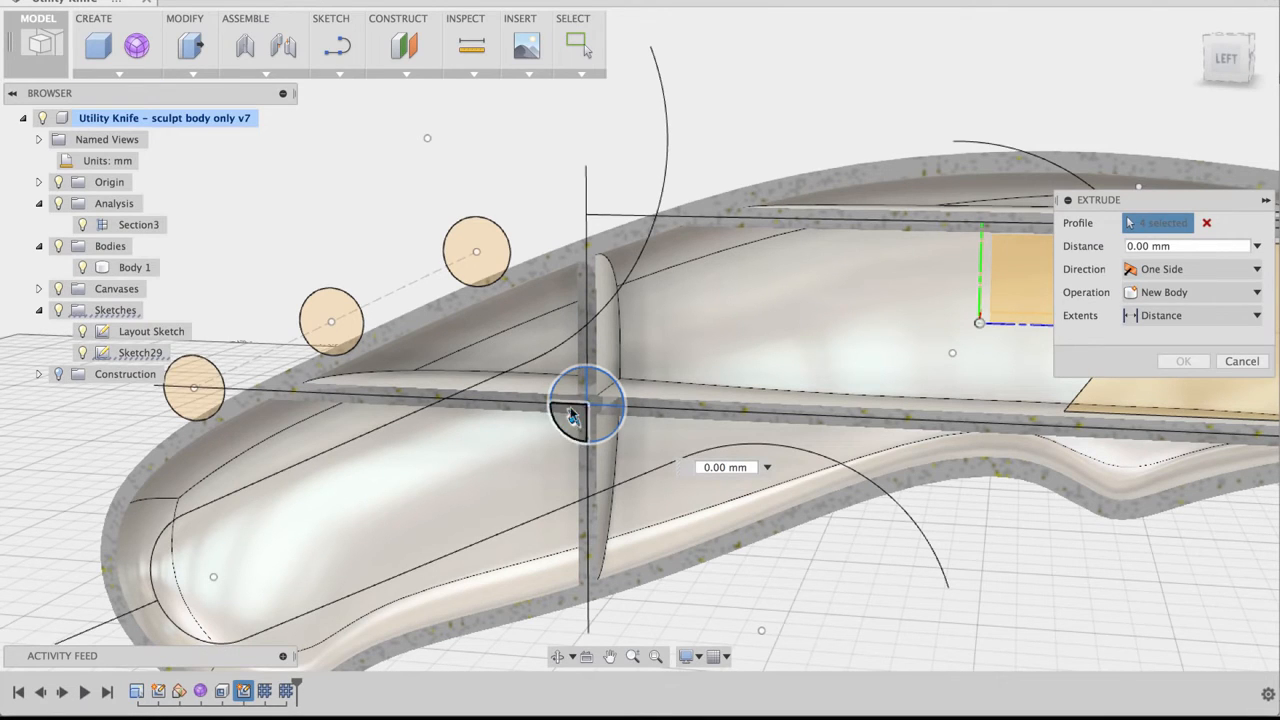
# Make the circle's extrusion symmetric about the sketch plane and pull it out to 21 mm, past both sides of the knife body.
pyautogui.moveTo(805, 112)
pyautogui.keyDown('shift'); pyautogui.mouseDown(button='middle')
pyautogui.moveTo(777, 120)
pyautogui.moveTo(788, 128)
pyautogui.mouseUp(button='middle'); pyautogui.keyUp('shift')
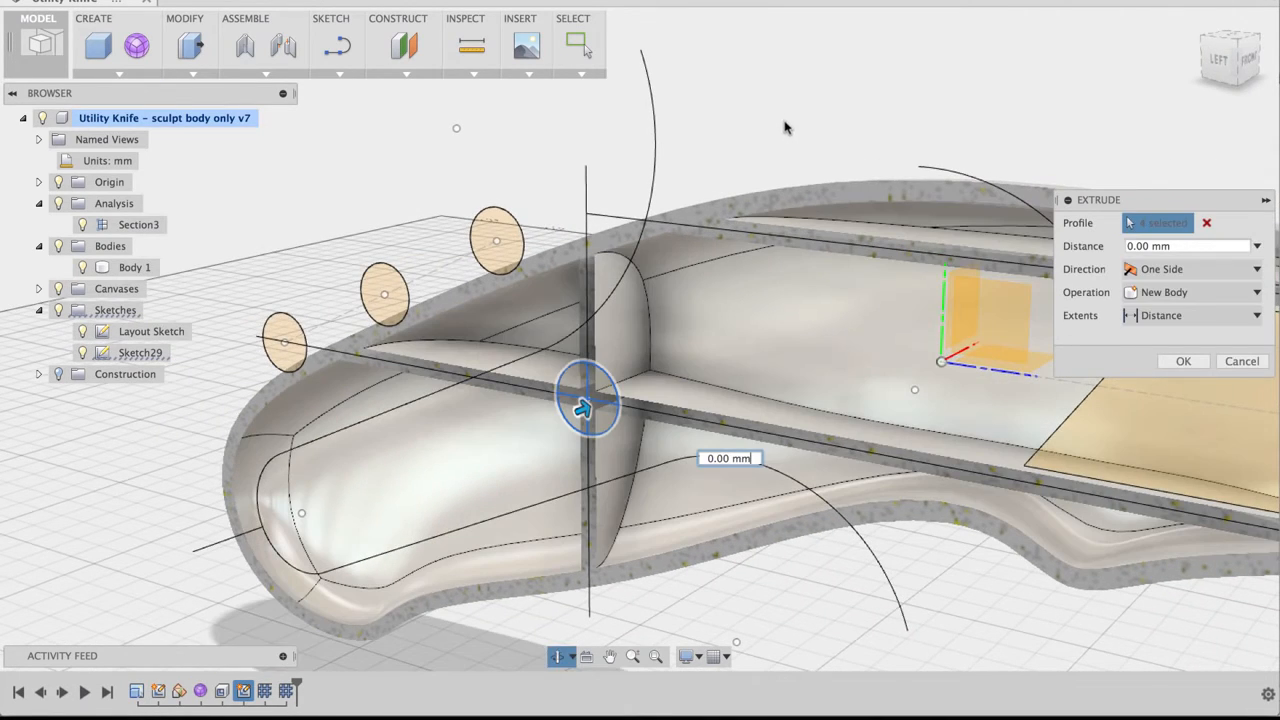
pyautogui.click(1206, 274)
pyautogui.click(1170, 332)
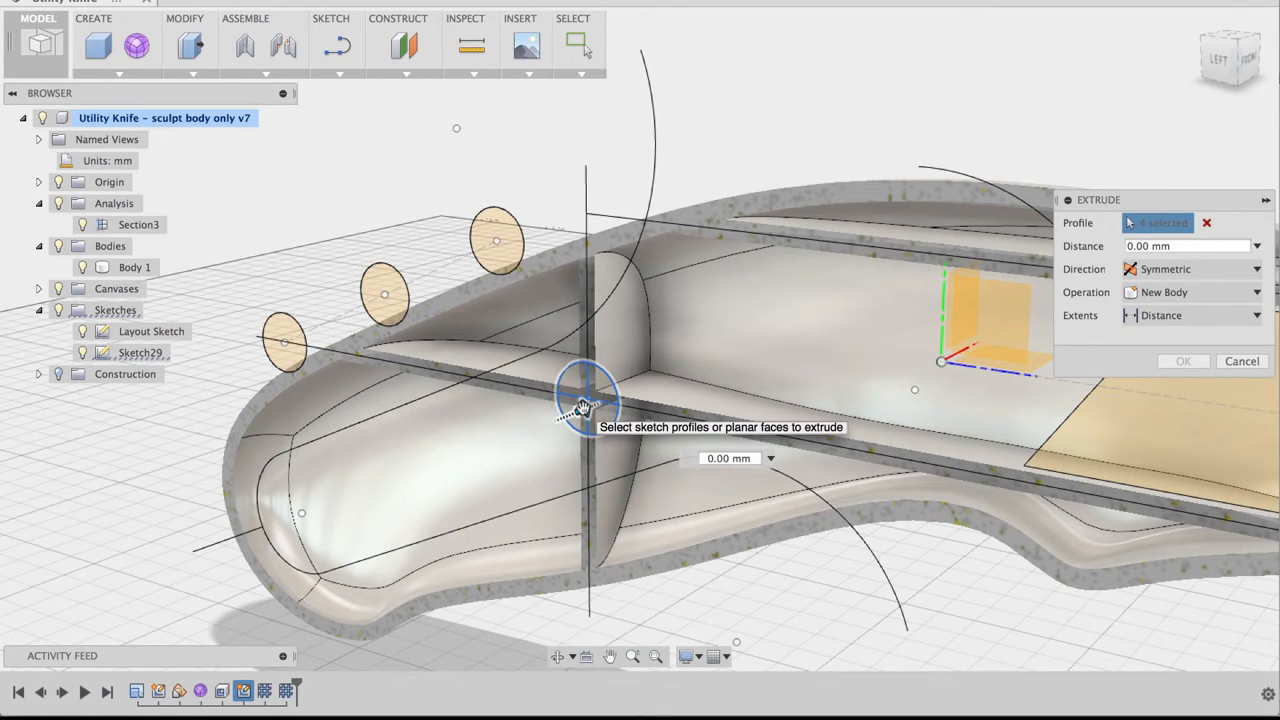
pyautogui.click(583, 407)
pyautogui.moveTo(590, 402); pyautogui.dragTo(688, 368)
pyautogui.keyDown('shift'); pyautogui.moveTo(800, 130); pyautogui.dragTo(703, 129, button='middle'); pyautogui.keyUp('shift')
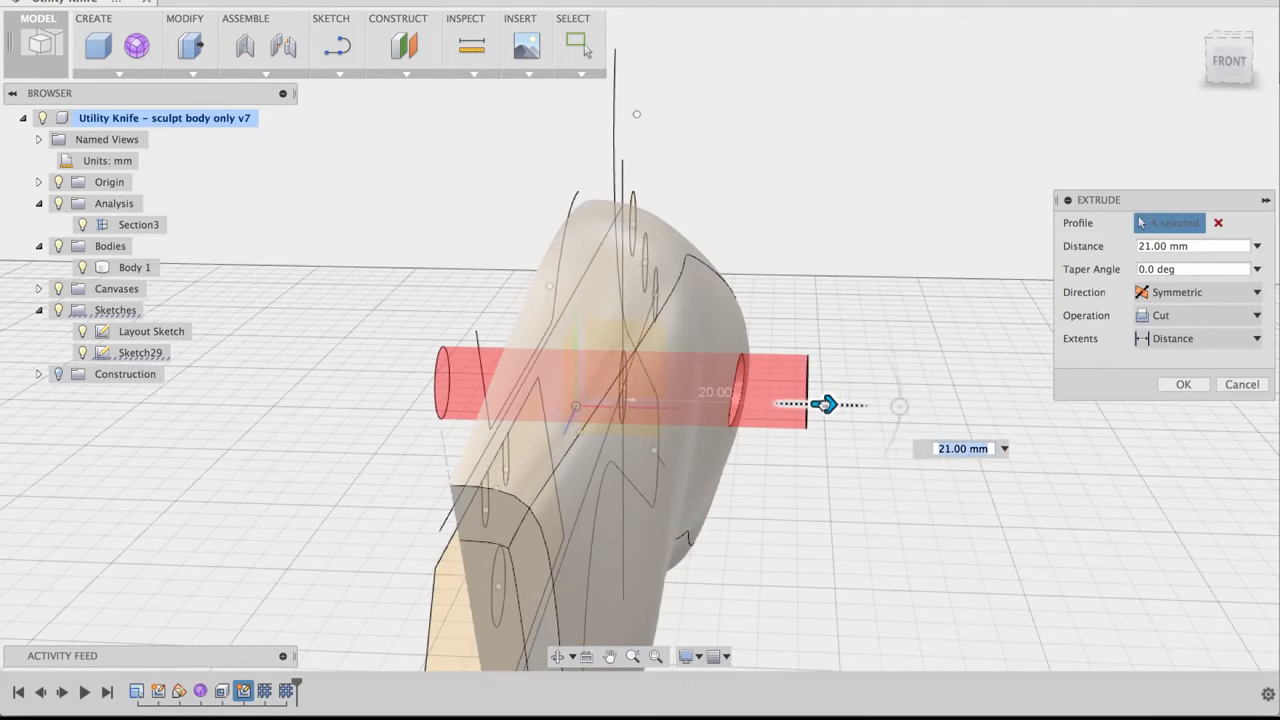
# Shorten the symmetric extrusion to 19 mm and create the cylinder as a new body.
pyautogui.moveTo(824, 404); pyautogui.dragTo(817, 404)
pyautogui.keyDown('shift'); pyautogui.moveTo(855, 308); pyautogui.dragTo(846, 297, button='middle'); pyautogui.keyUp('shift')
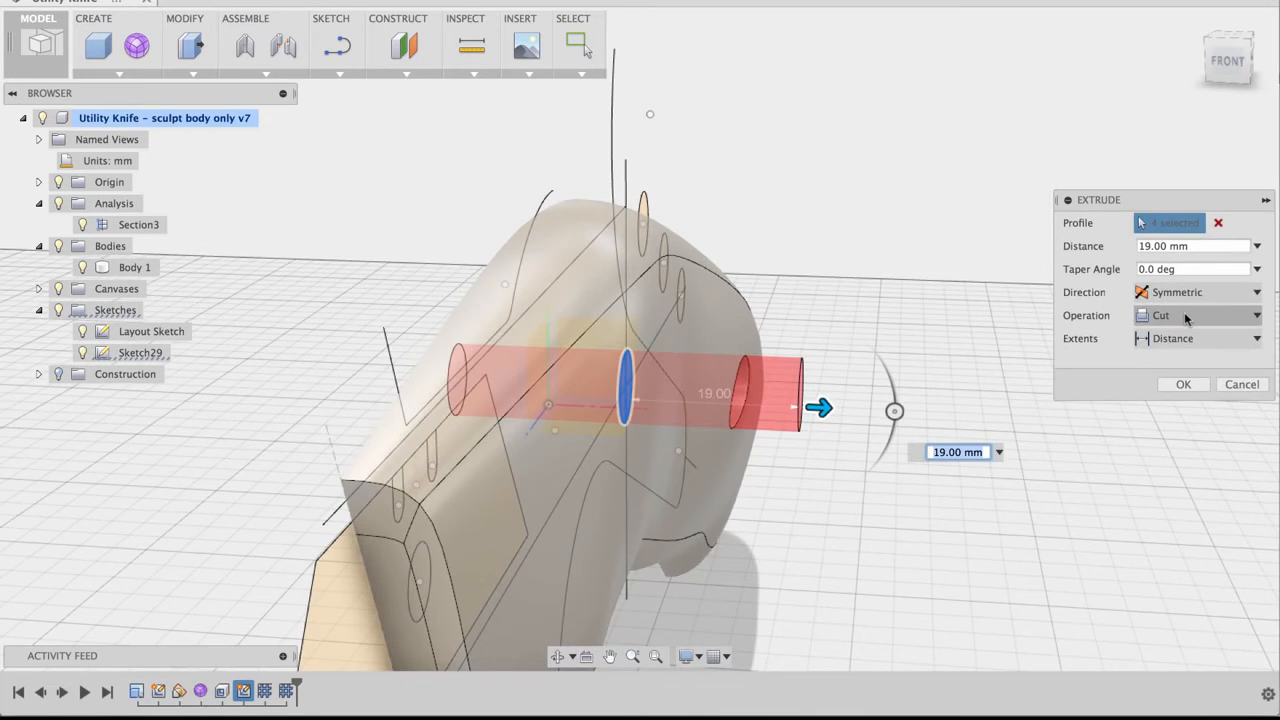
pyautogui.click(1184, 316)
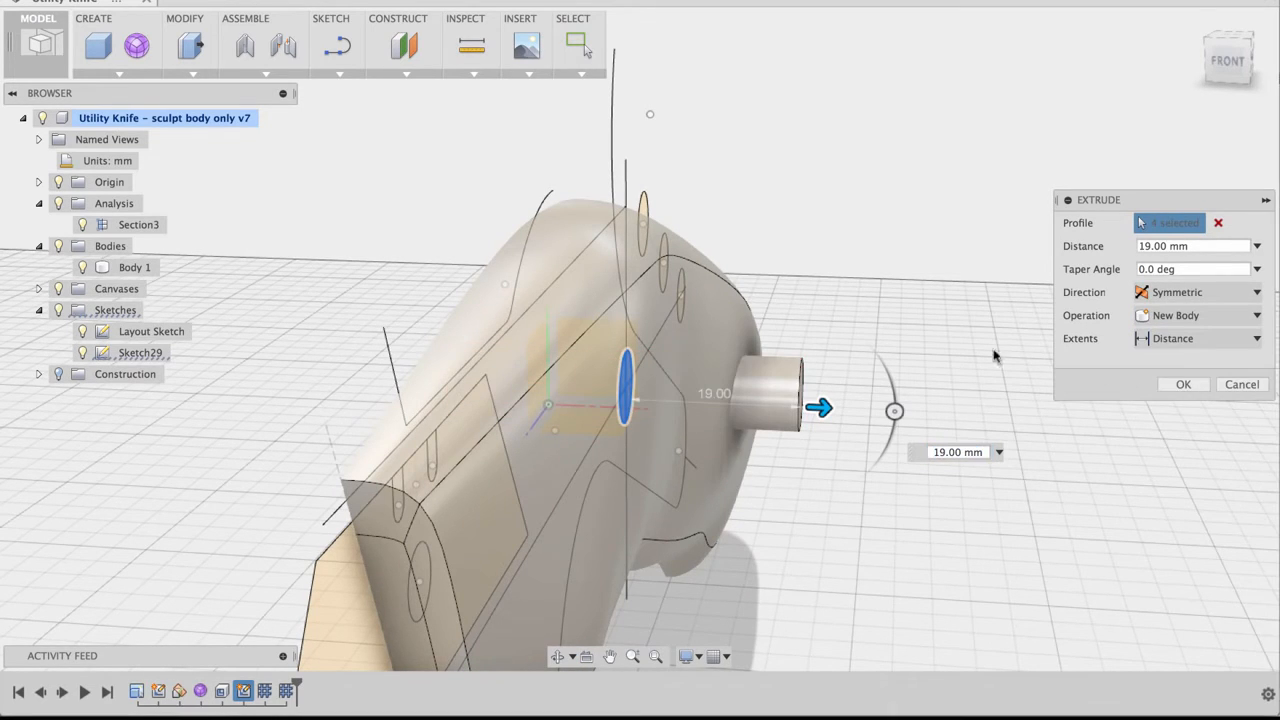
pyautogui.click(1178, 386)
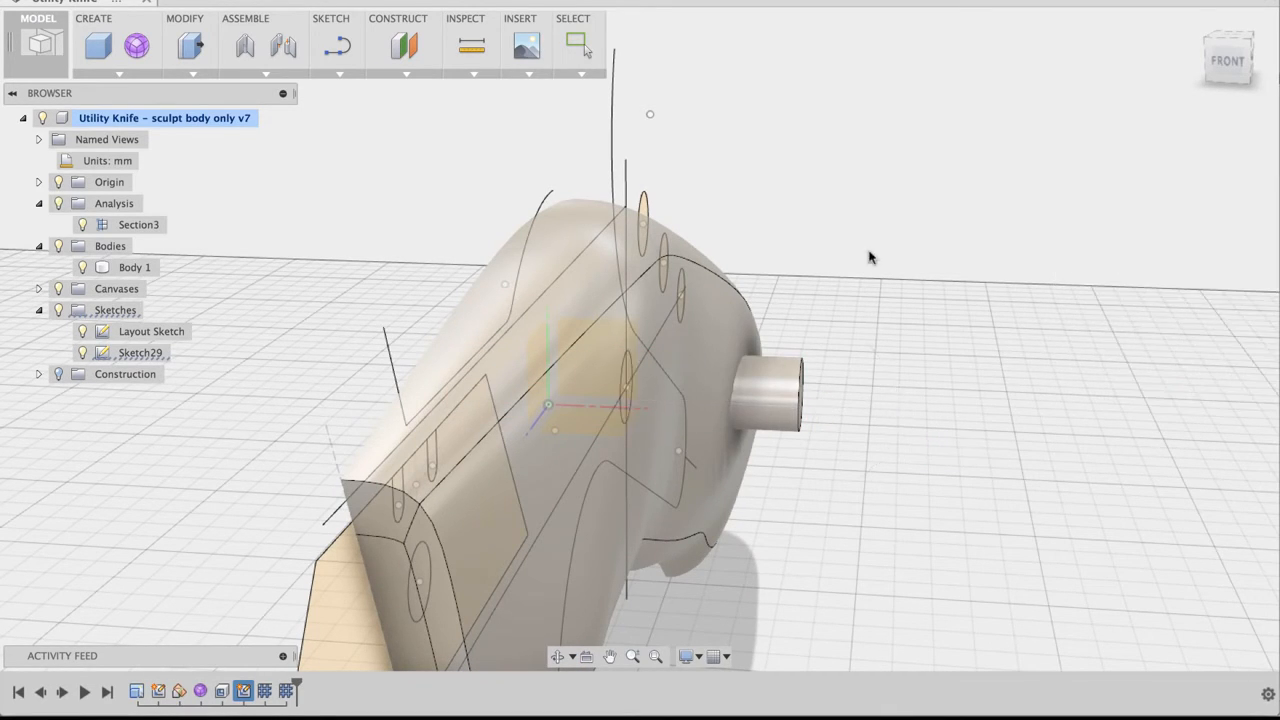
# Hide the section analysis and all sketches to show the complete knife body with its protruding cylinder.
pyautogui.keyDown('shift'); pyautogui.moveTo(863, 234); pyautogui.dragTo(820, 124, button='middle'); pyautogui.keyUp('shift')
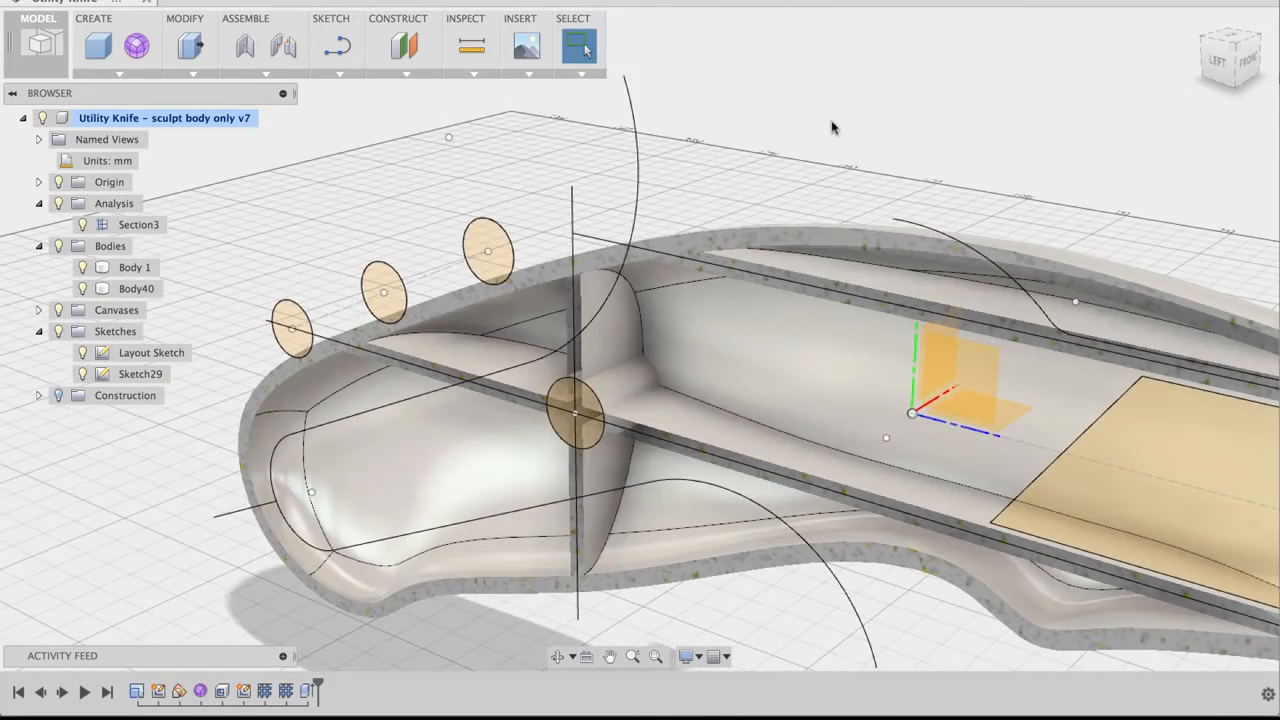
pyautogui.scroll(-3, 430, 180)
pyautogui.moveTo(405, 210); pyautogui.dragTo(421, 187, button='middle')
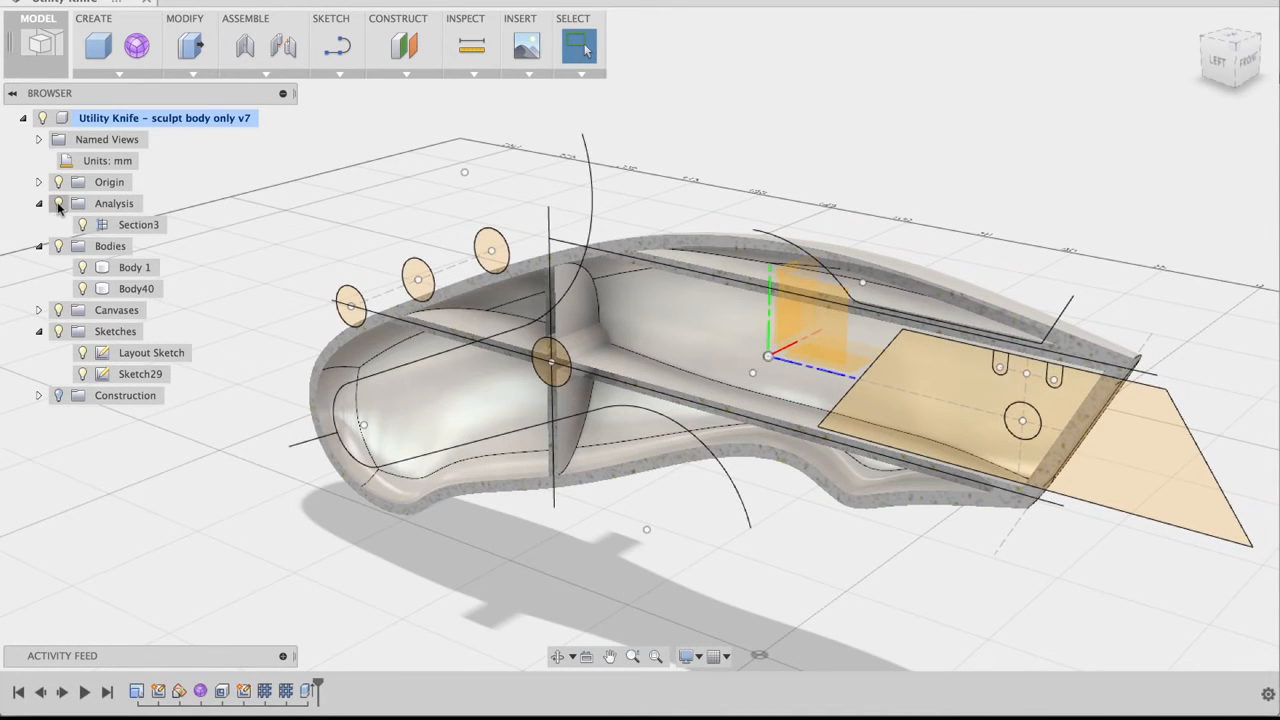
pyautogui.click(58, 204)
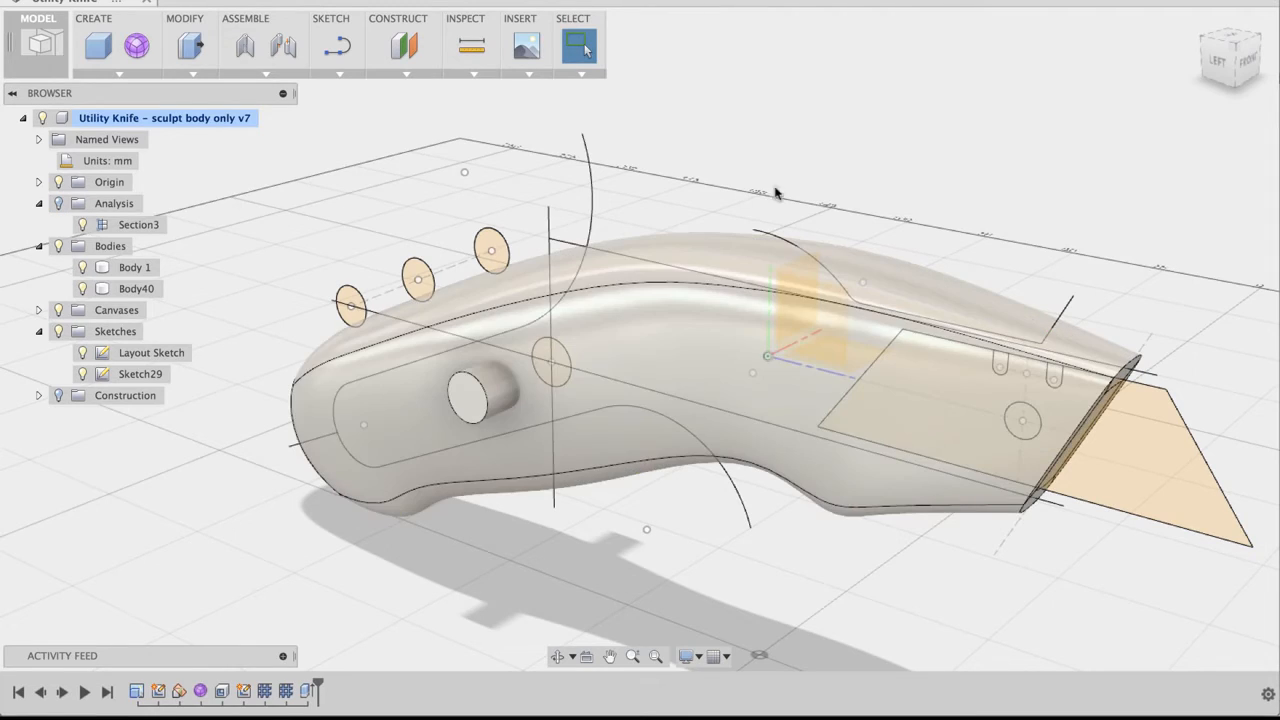
pyautogui.keyDown('shift'); pyautogui.moveTo(775, 192); pyautogui.dragTo(769, 144, button='middle'); pyautogui.keyUp('shift')
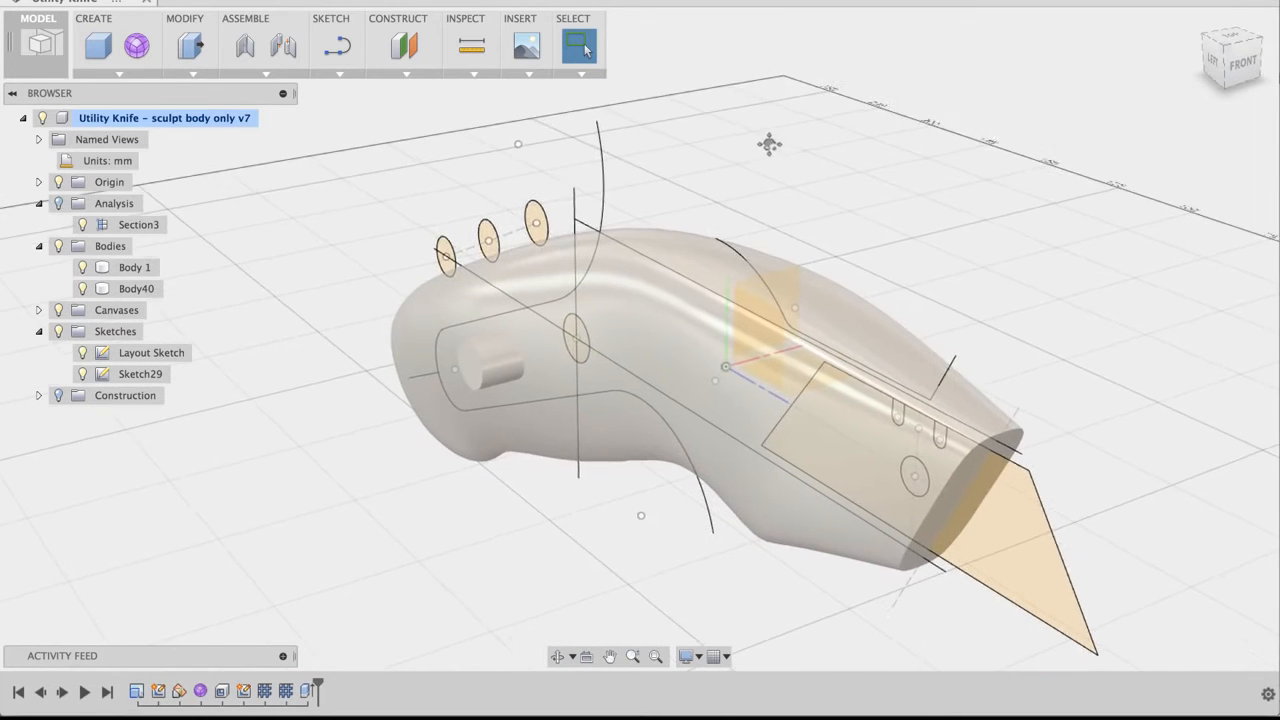
pyautogui.click(58, 331)
pyautogui.keyDown('shift'); pyautogui.moveTo(329, 477); pyautogui.dragTo(591, 545, button='middle'); pyautogui.keyUp('shift')
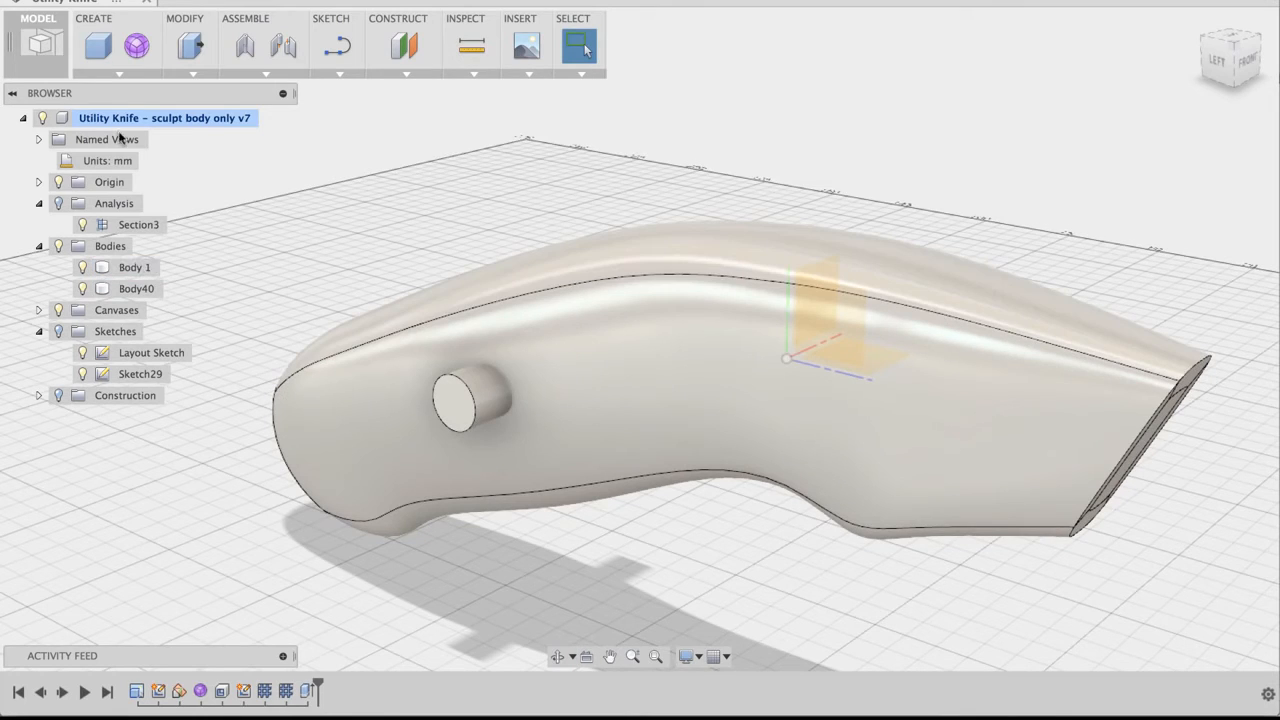
# Start a hole on the flat end face of the cylinder protruding from the knife body and make it a counterbore.
pyautogui.click(104, 75)
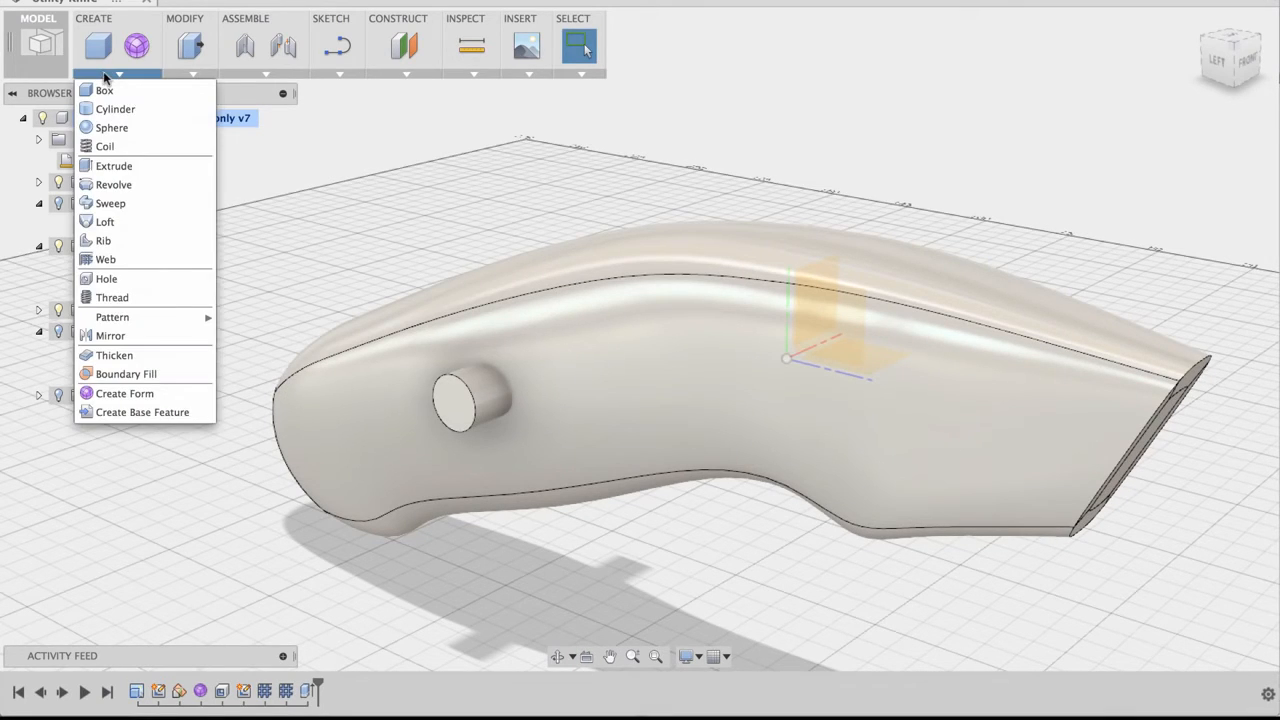
pyautogui.click(107, 280)
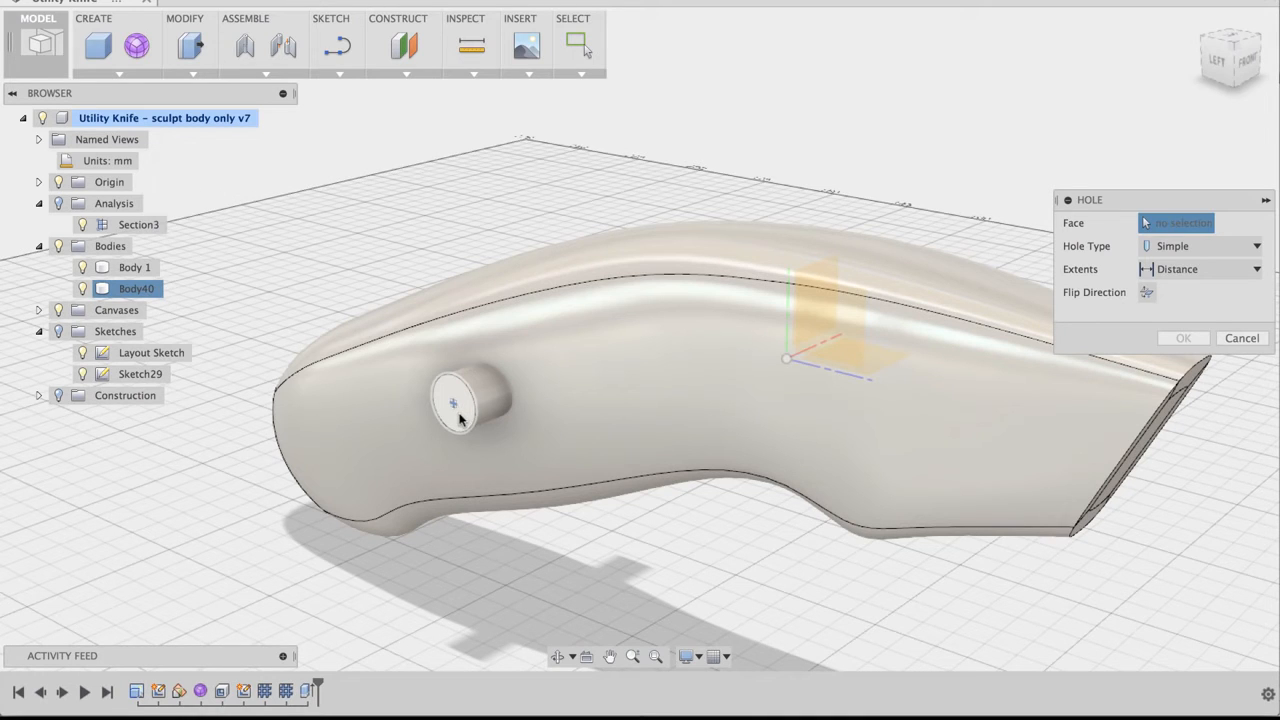
pyautogui.click(459, 418)
pyautogui.scroll(2, 396, 226)
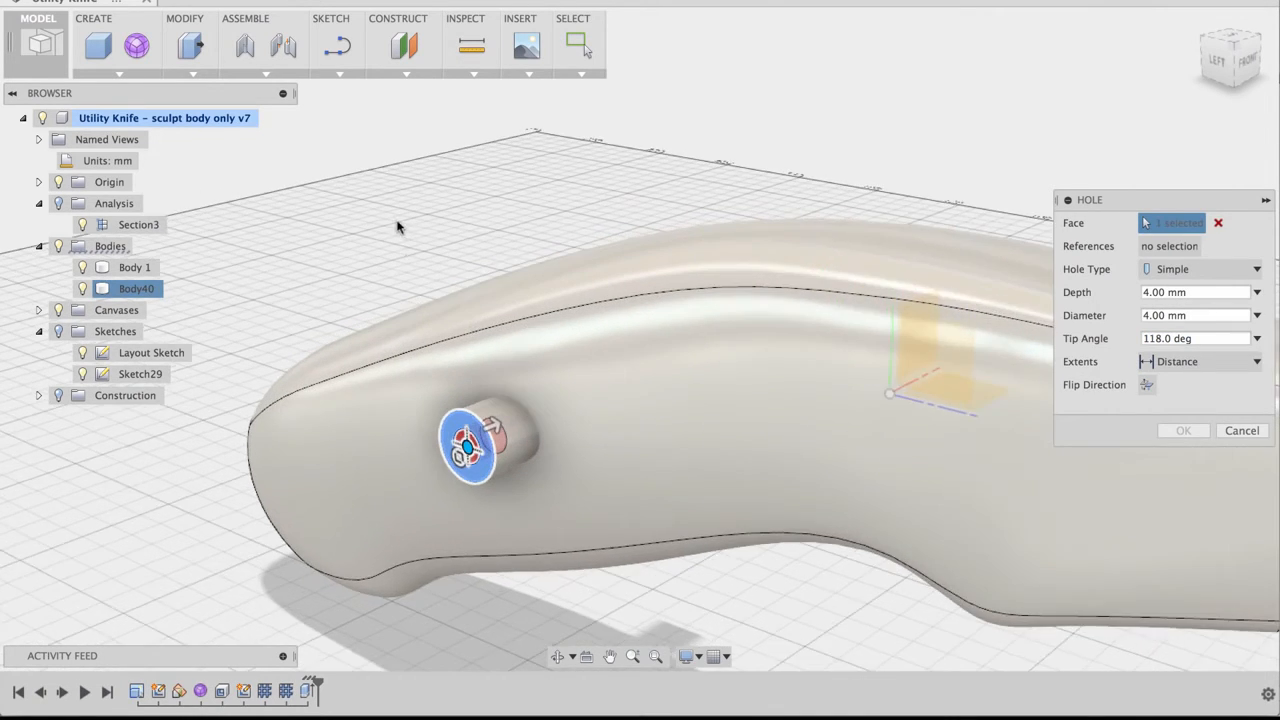
pyautogui.scroll(3, 406, 242)
pyautogui.moveTo(423, 234); pyautogui.dragTo(435, 147, button='middle')
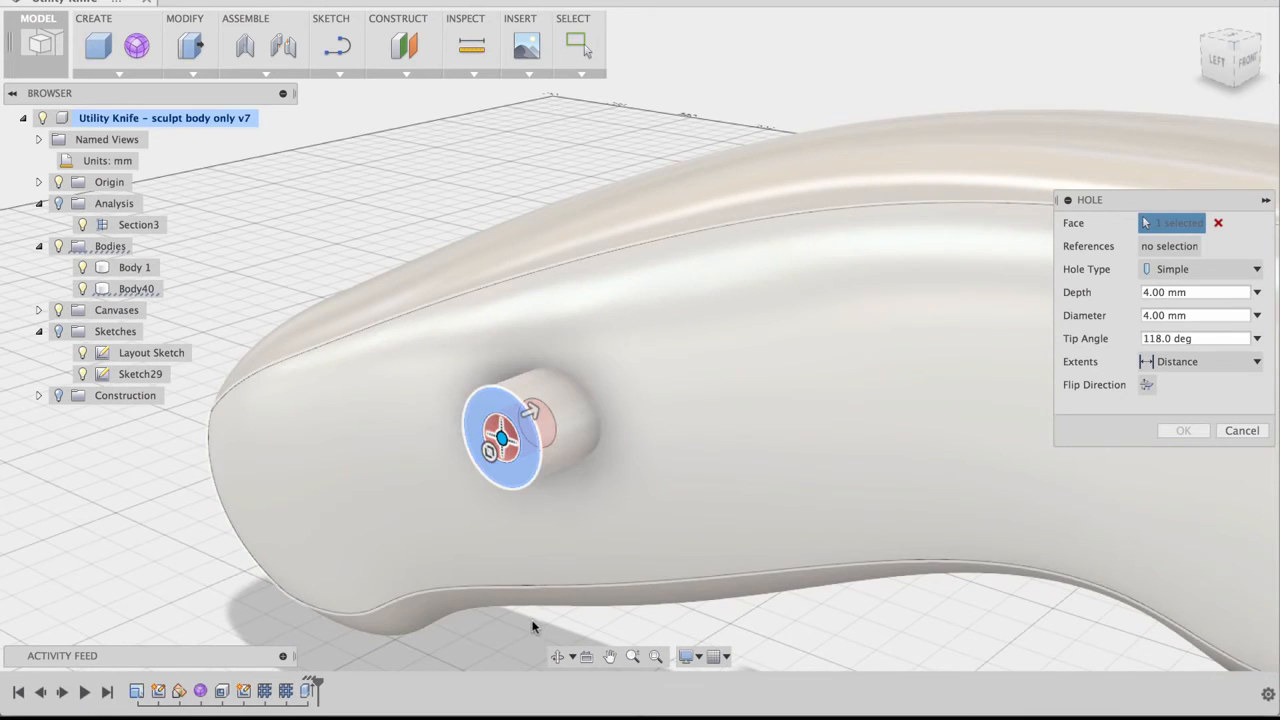
pyautogui.scroll(1, 543, 596)
pyautogui.moveTo(719, 637); pyautogui.dragTo(731, 594, button='middle')
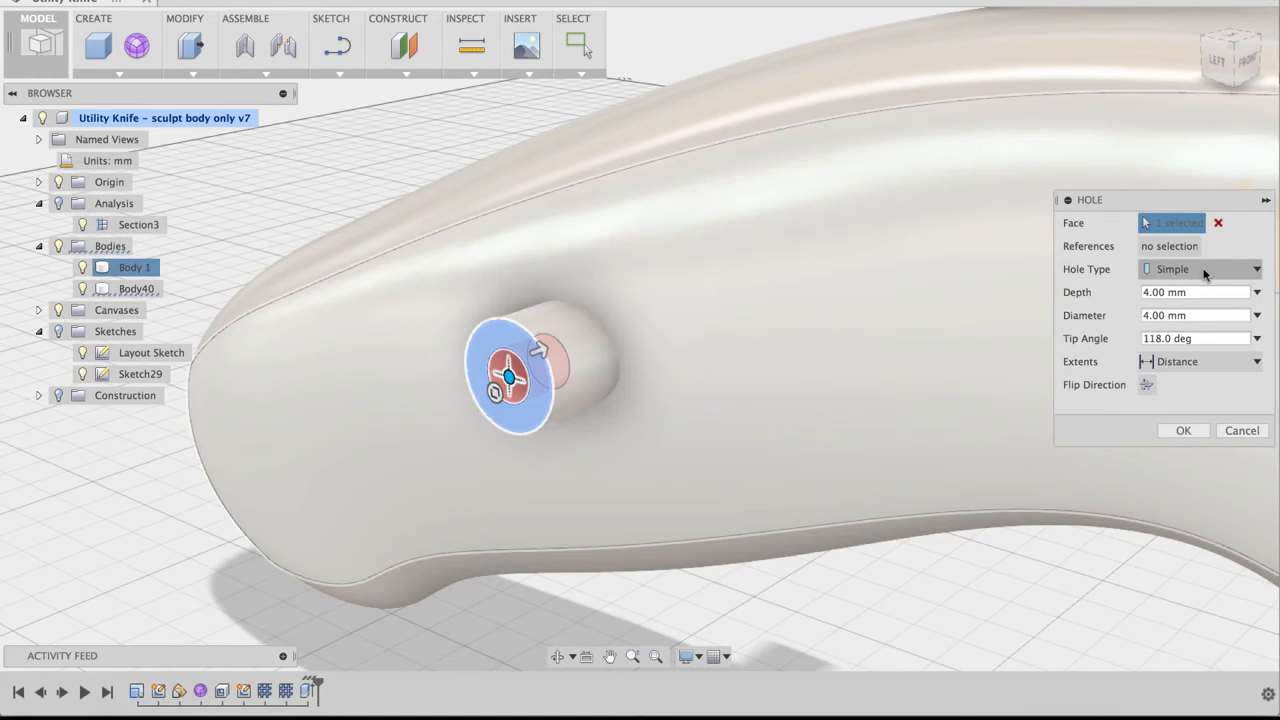
pyautogui.click(1218, 270)
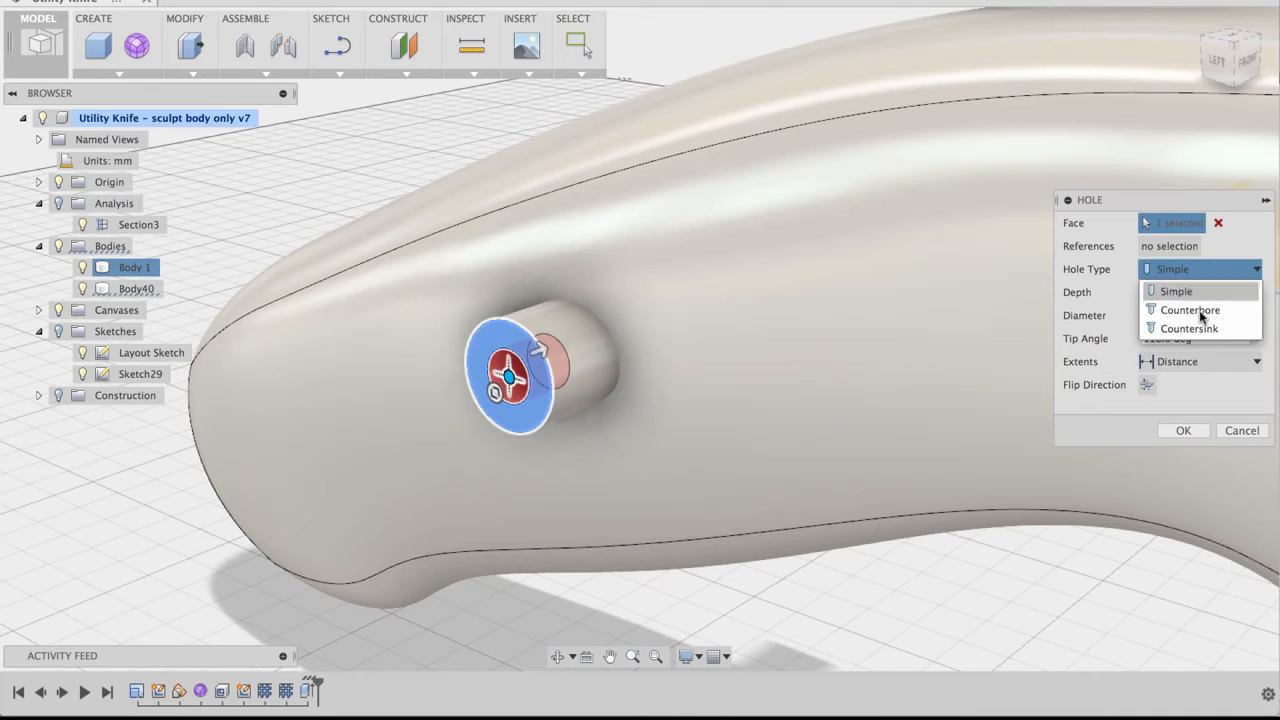
pyautogui.click(1197, 310)
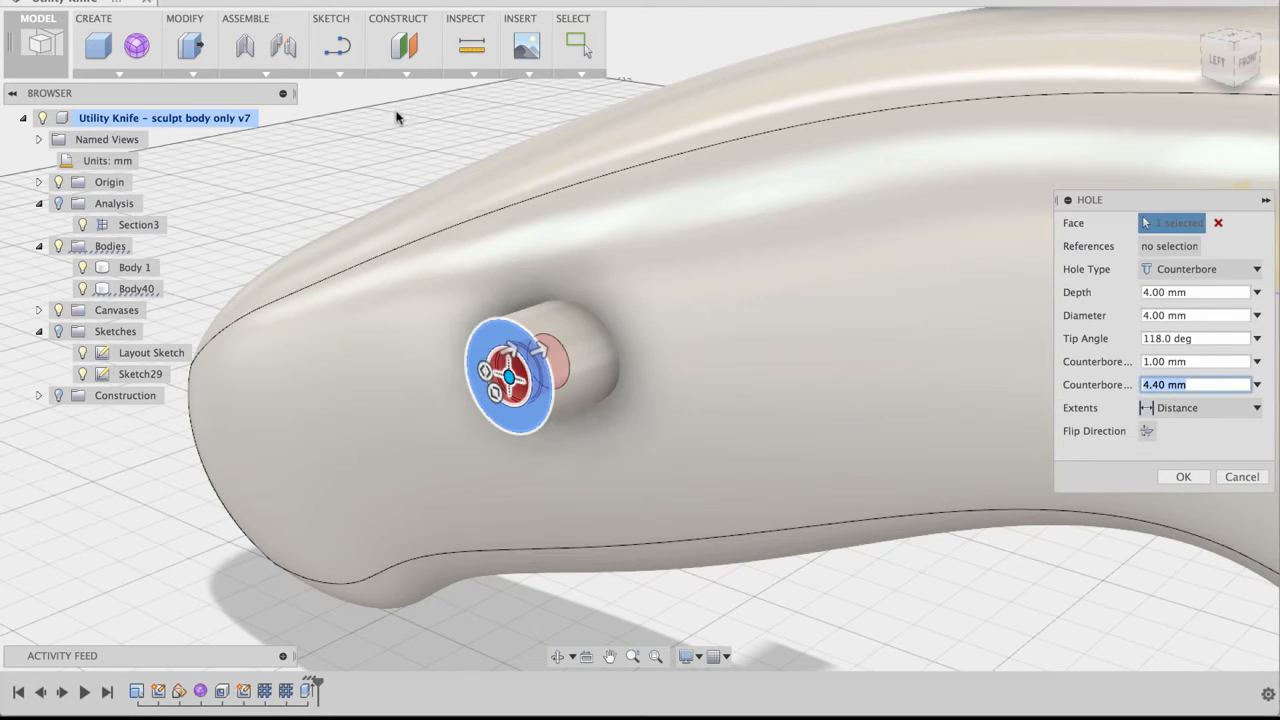
# From the front view, extend the hole's depth to 28 mm so it runs through most of the cylinder.
pyautogui.keyDown('shift'); pyautogui.moveTo(400, 120); pyautogui.dragTo(381, 127, button='middle'); pyautogui.keyUp('shift')
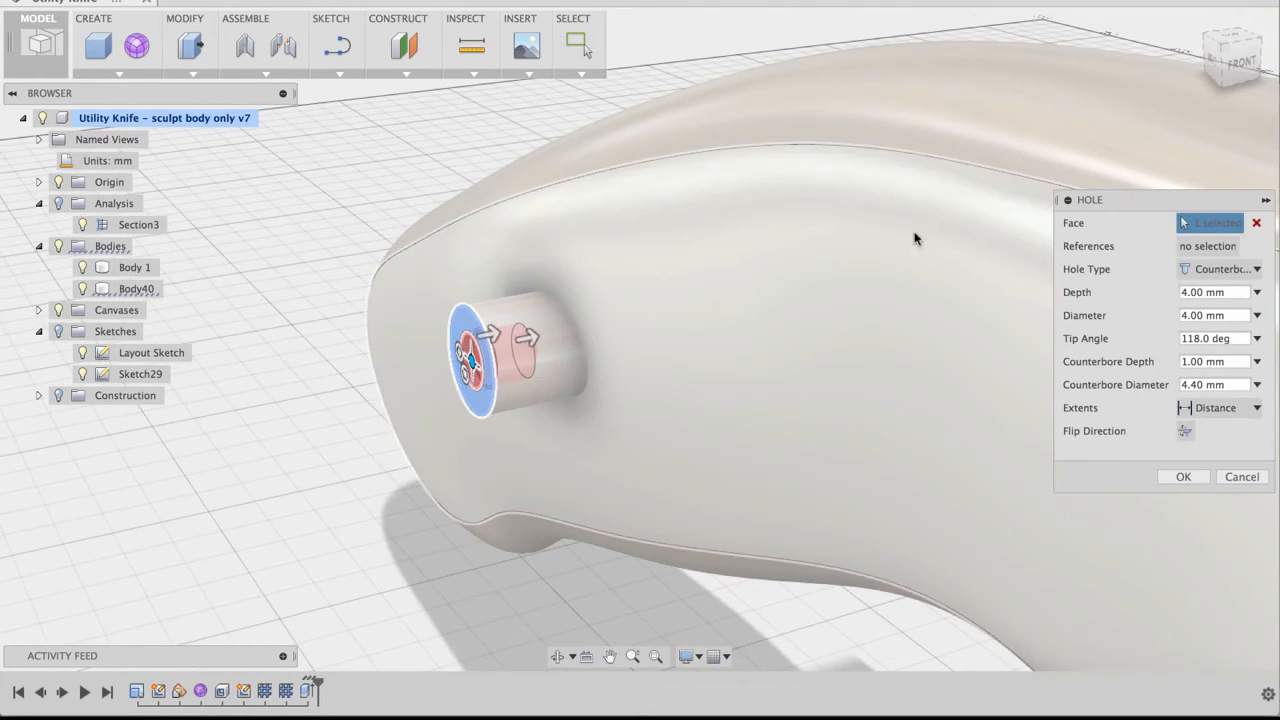
pyautogui.scroll(-5, 530, 343)
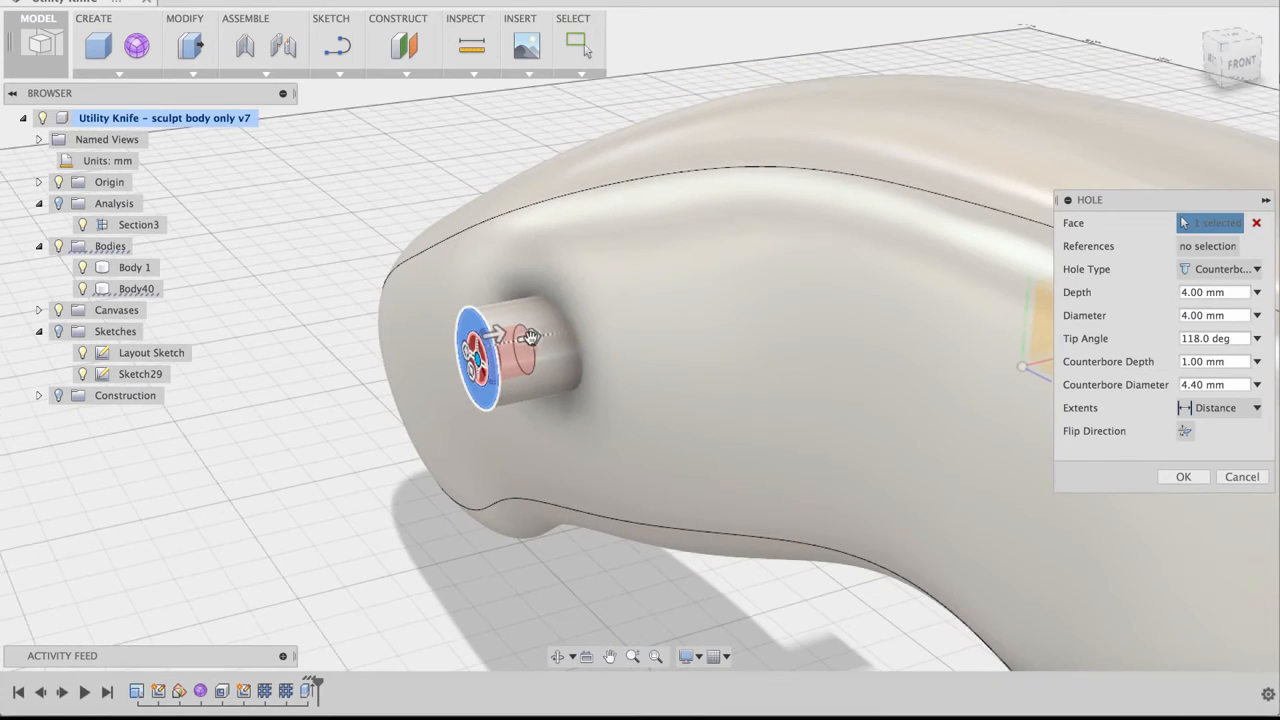
pyautogui.scroll(-2, 530, 336)
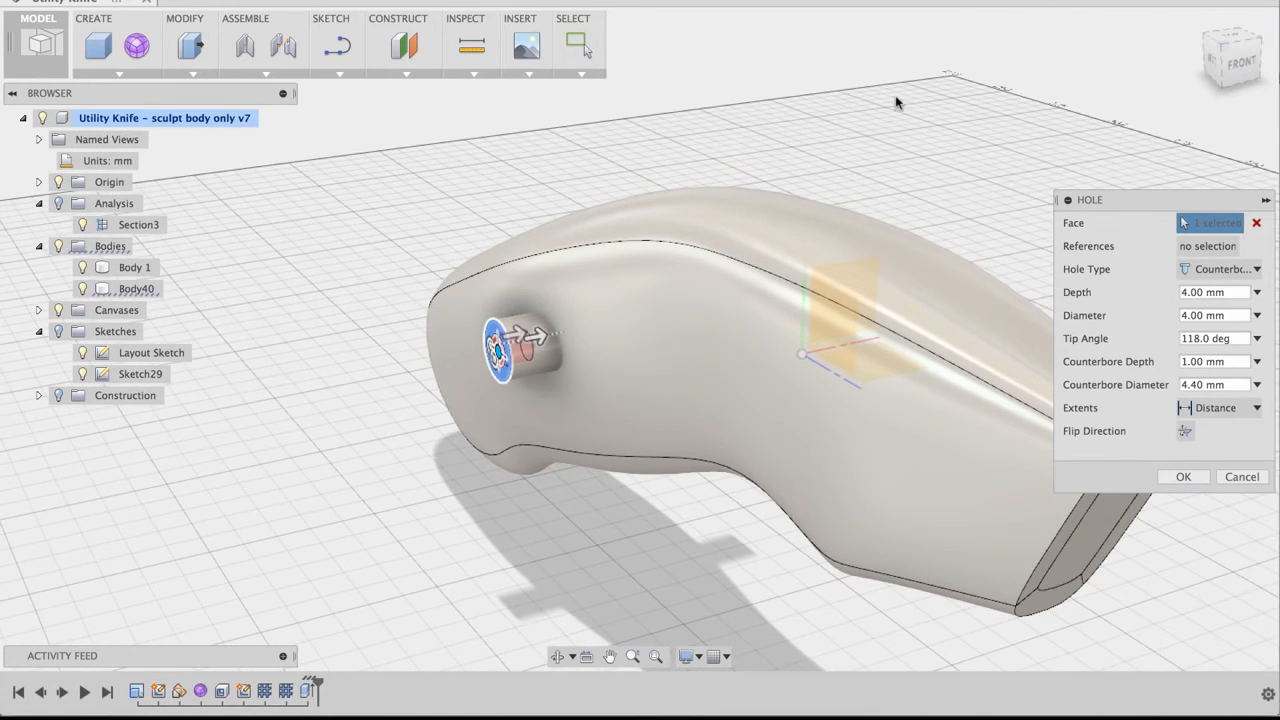
pyautogui.keyDown('shift'); pyautogui.moveTo(874, 108); pyautogui.dragTo(968, 100, button='middle'); pyautogui.keyUp('shift')
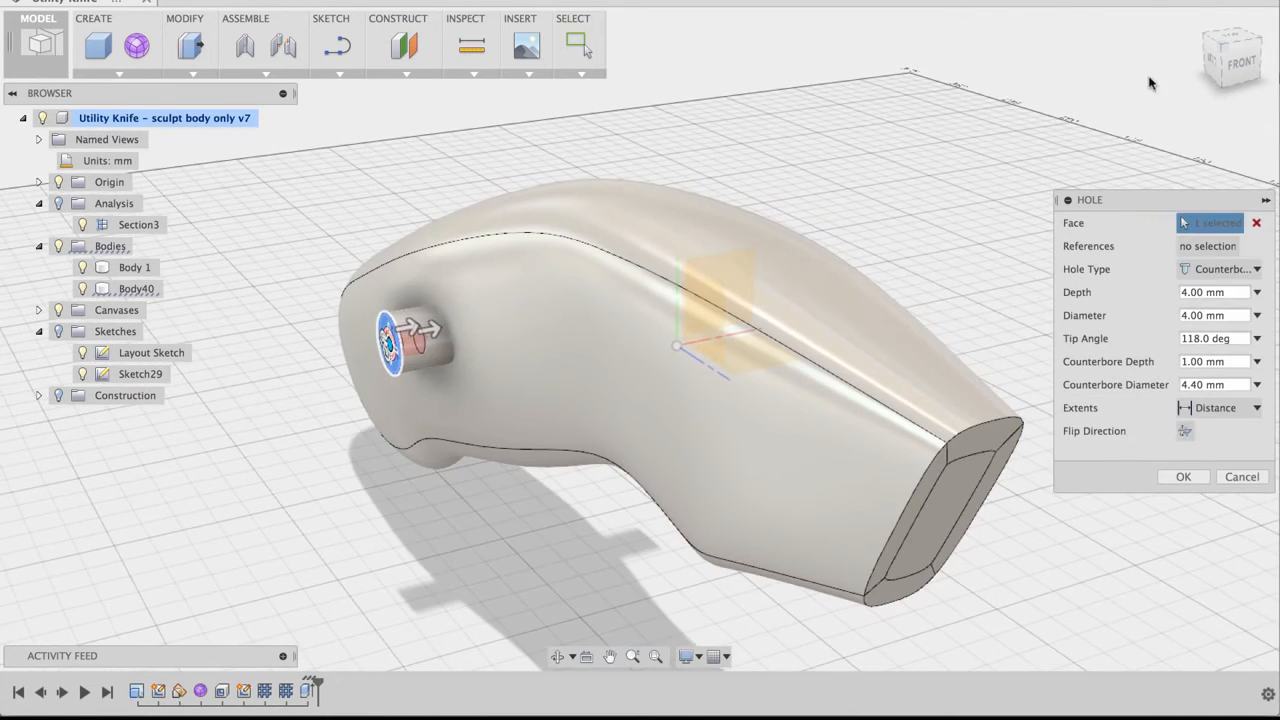
pyautogui.click(1241, 66)
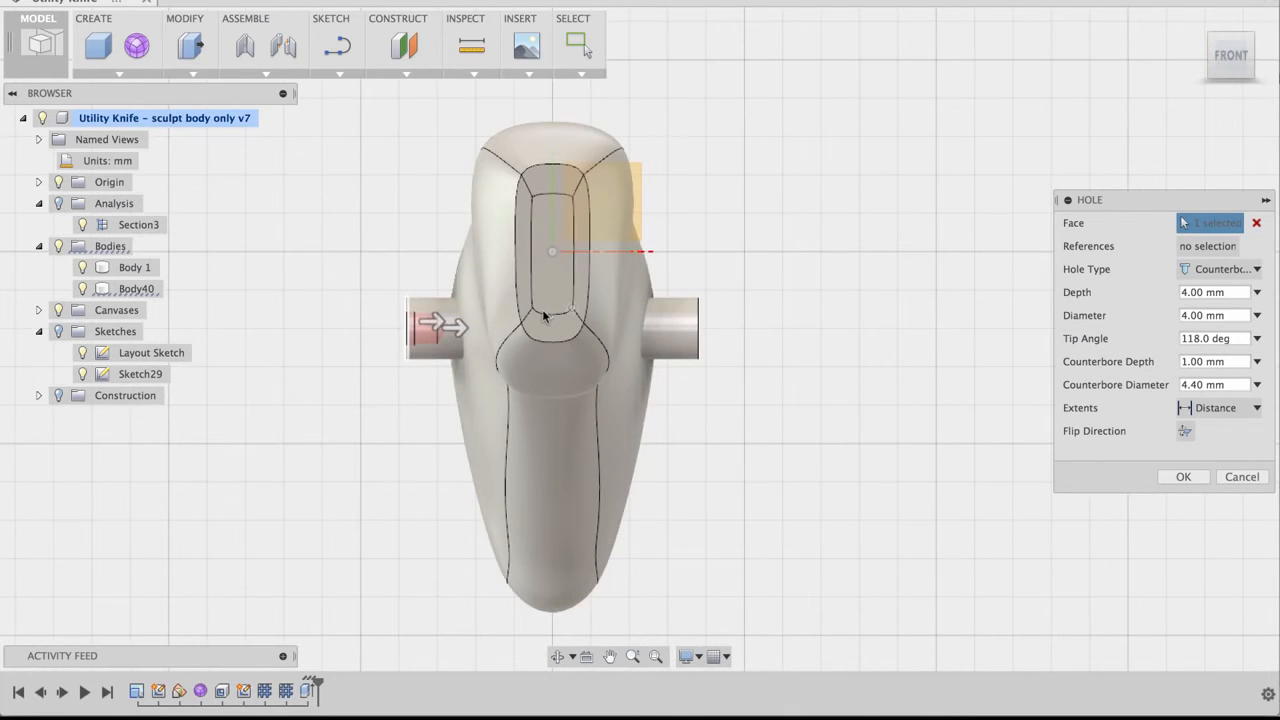
pyautogui.moveTo(437, 325); pyautogui.dragTo(642, 327)
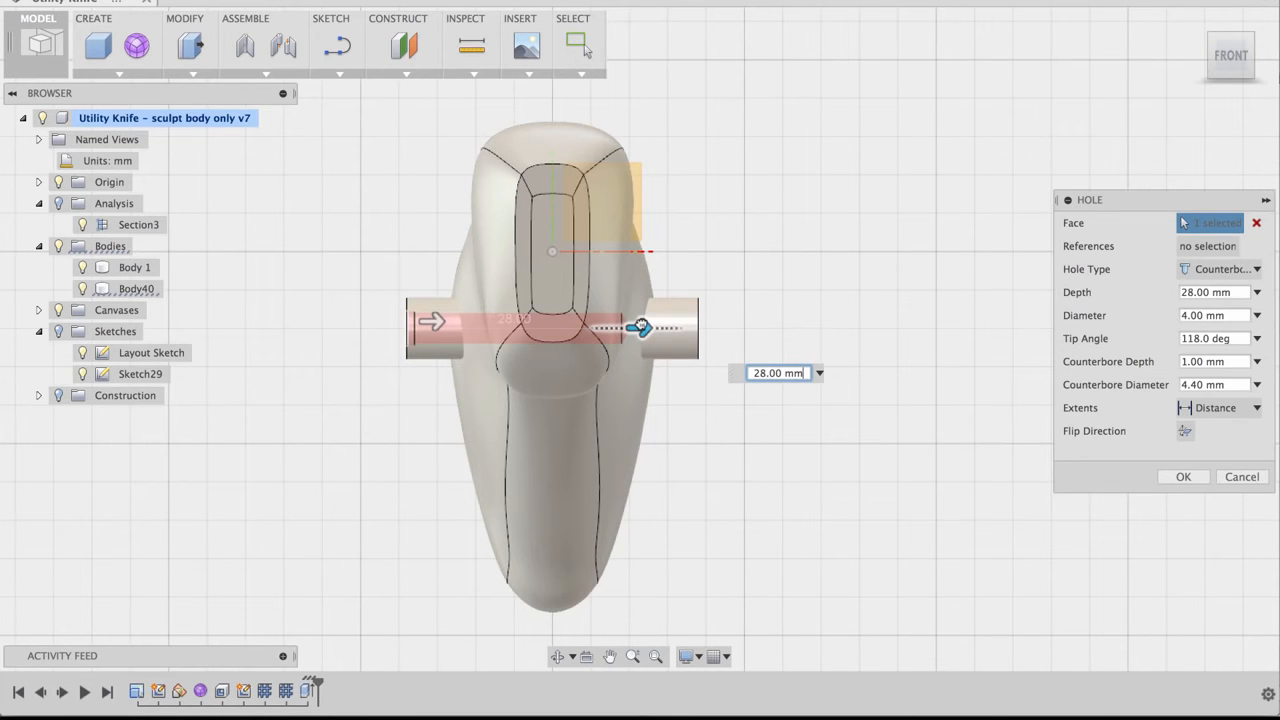
# Set the diameter of the counterbored hole to 3 mm.
pyautogui.keyDown('shift'); pyautogui.moveTo(383, 194); pyautogui.dragTo(374, 243, button='middle'); pyautogui.keyUp('shift')
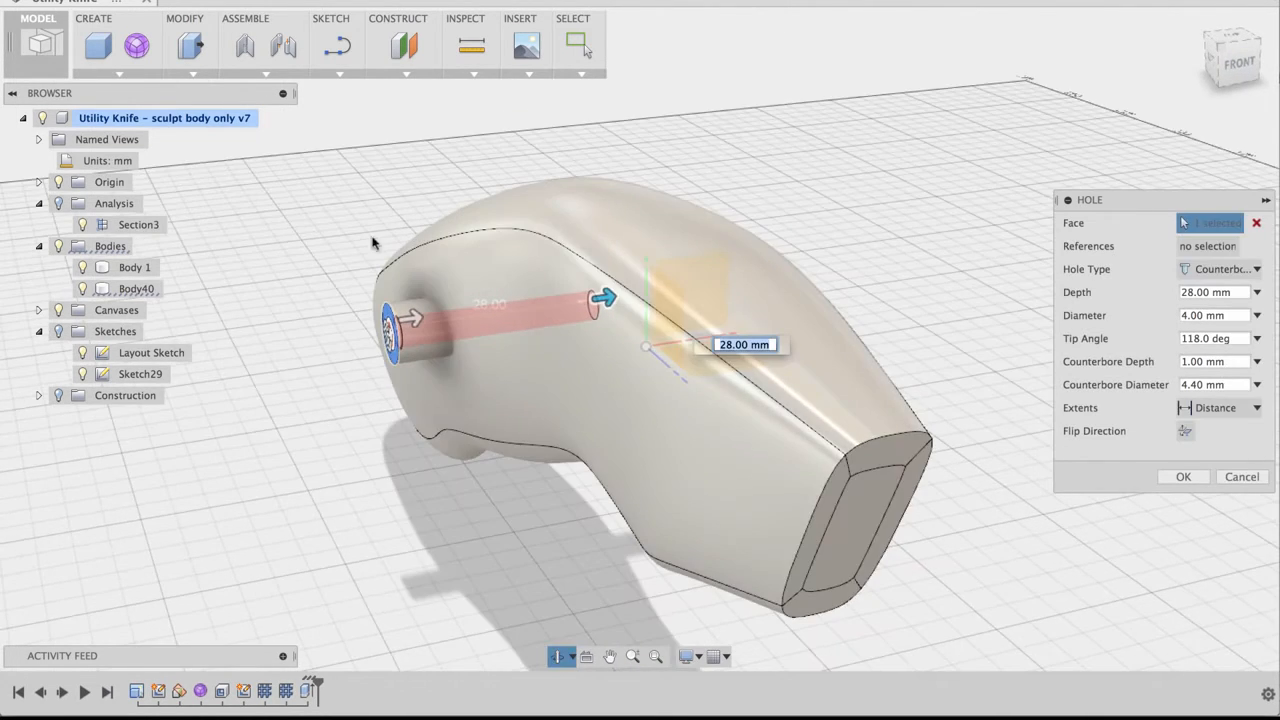
pyautogui.scroll(4, 372, 242)
pyautogui.scroll(3, 349, 225)
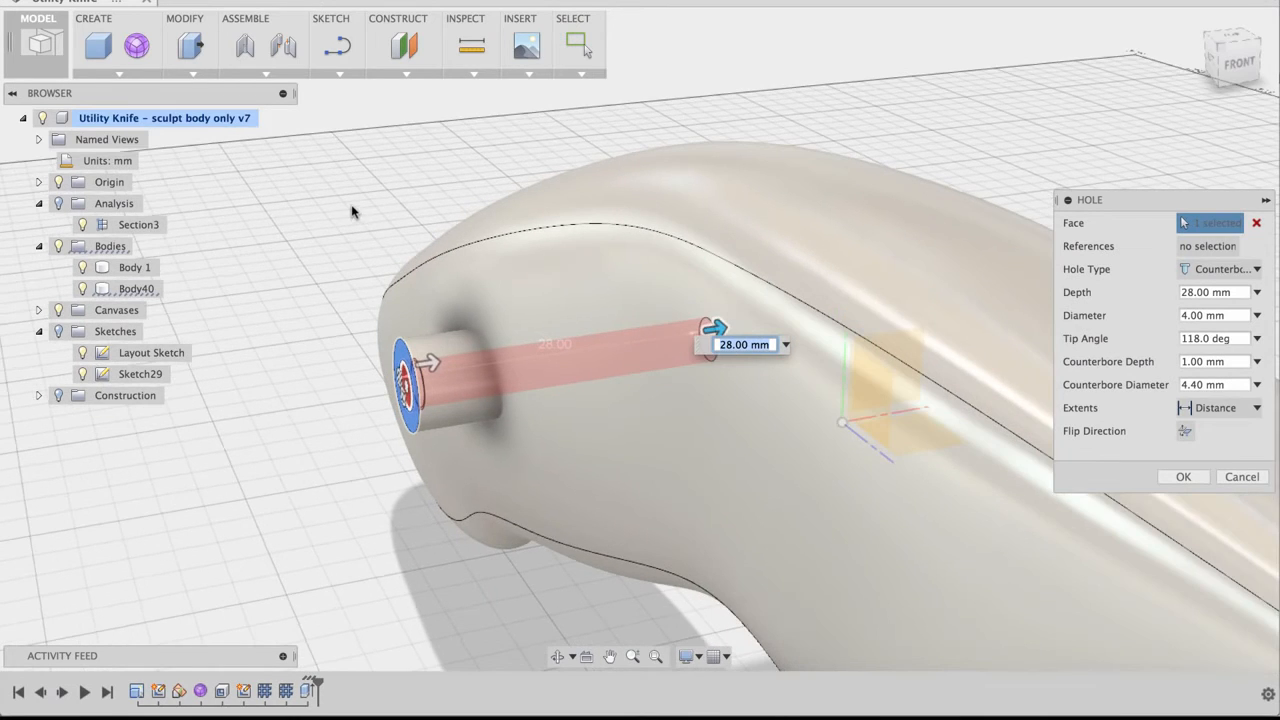
pyautogui.moveTo(354, 202); pyautogui.dragTo(353, 202, button='middle')
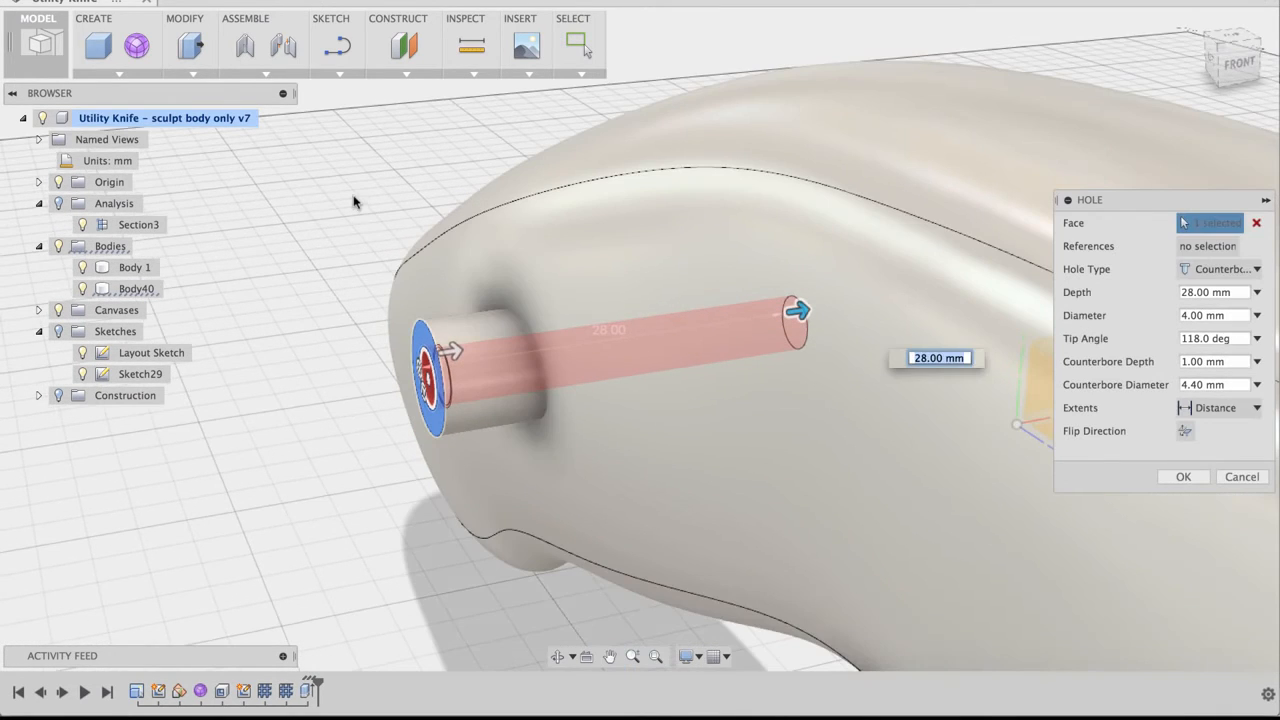
pyautogui.click(1190, 315)
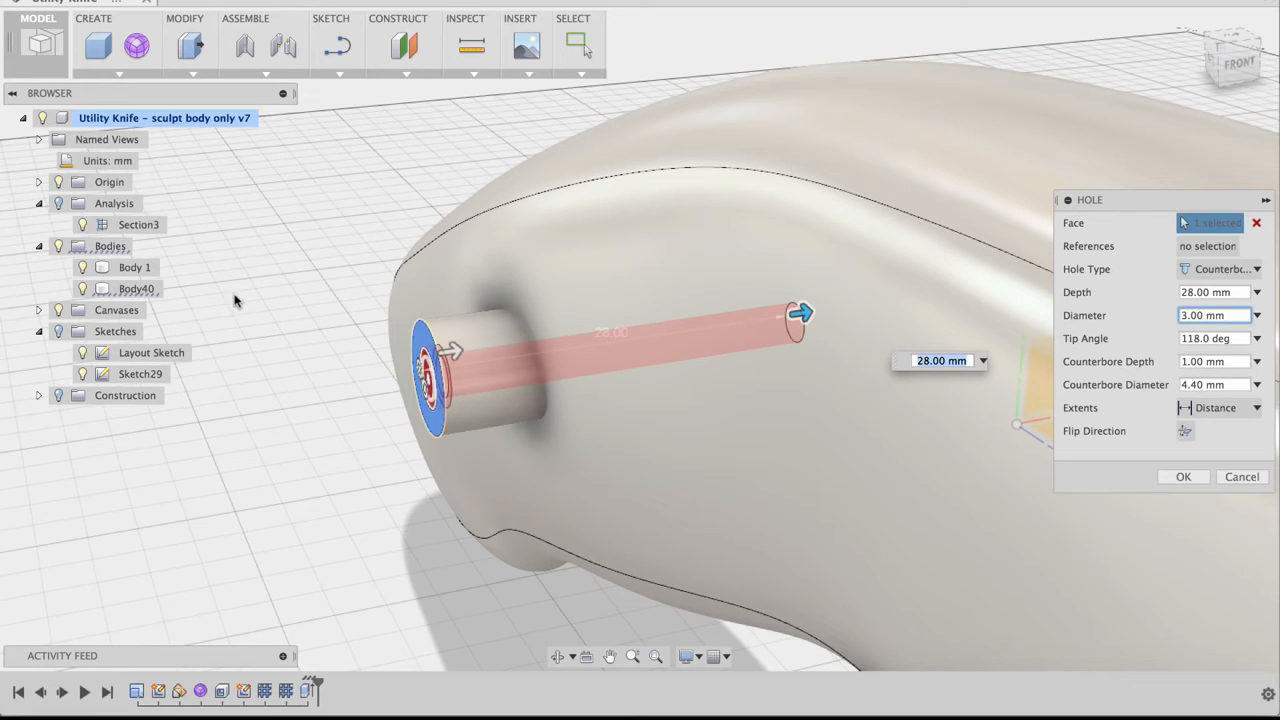
# Deepen the counterbore to 16 mm, then shorten it to 15 mm while checking it from the front.
pyautogui.moveTo(452, 350); pyautogui.dragTo(656, 332)
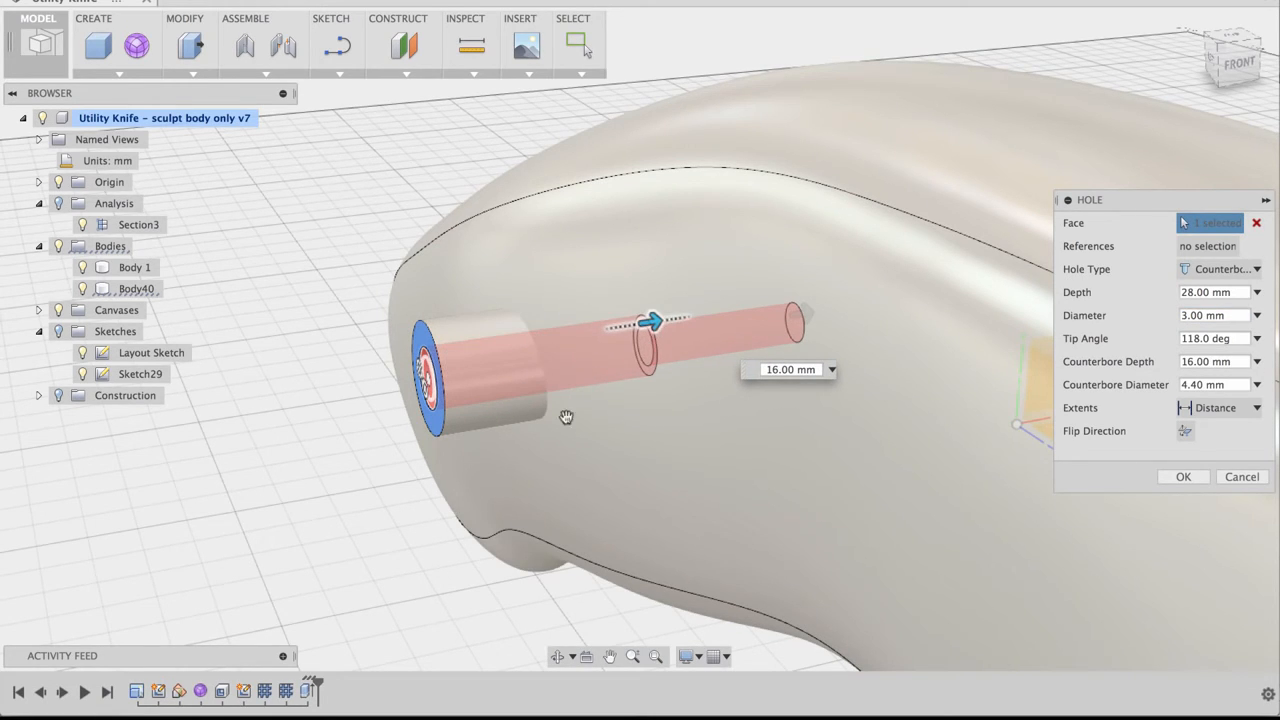
pyautogui.scroll(-3, 655, 130)
pyautogui.keyDown('shift'); pyautogui.moveTo(966, 54); pyautogui.dragTo(842, 46, button='middle'); pyautogui.keyUp('shift')
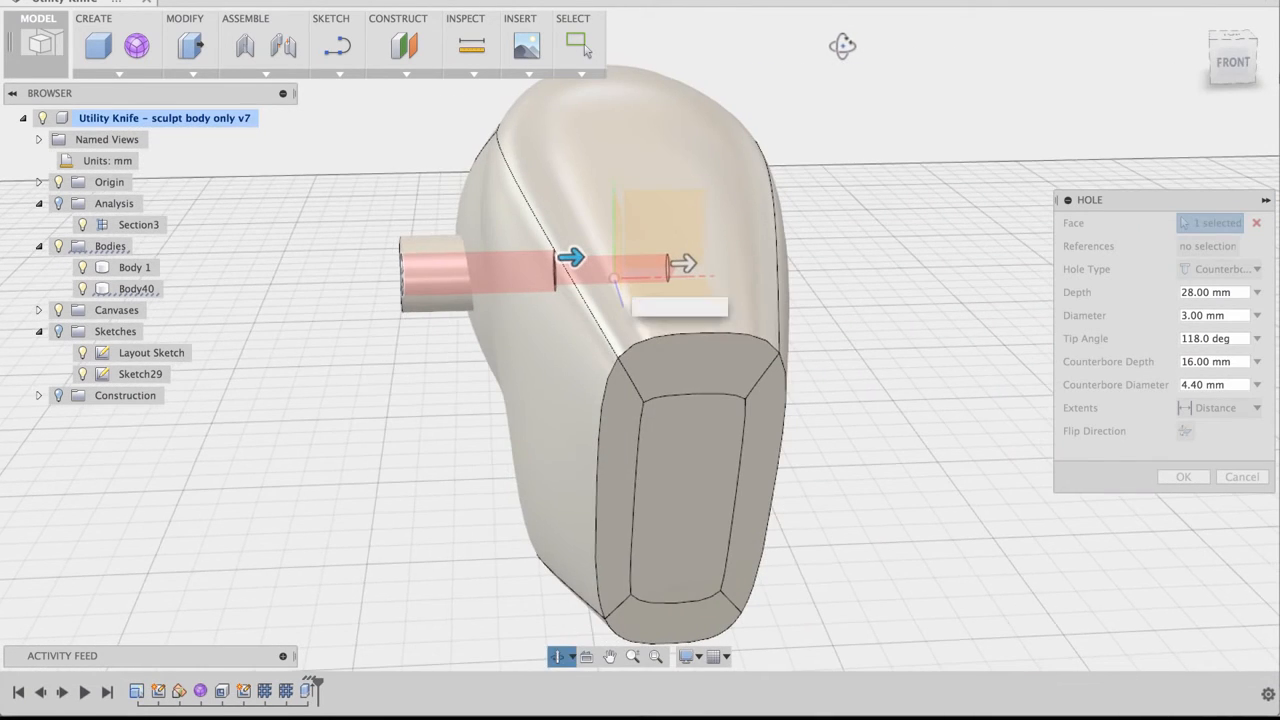
pyautogui.click(1232, 62)
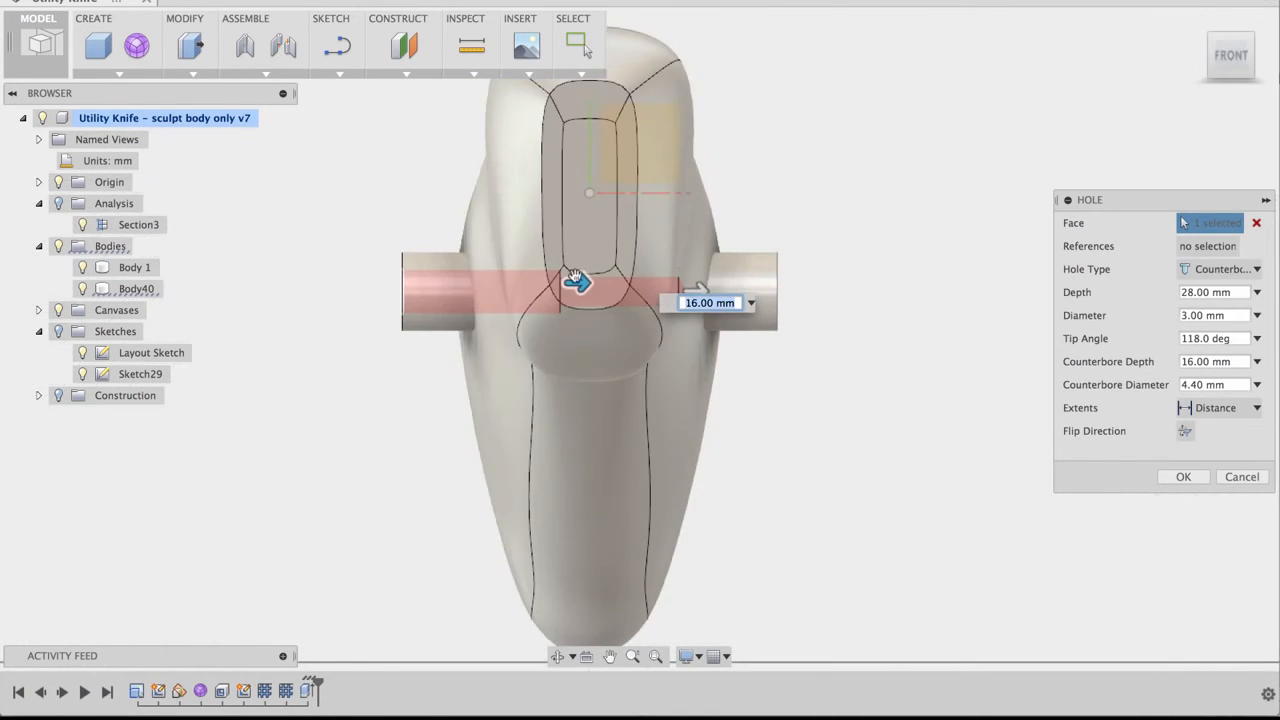
pyautogui.moveTo(581, 283); pyautogui.dragTo(568, 284)
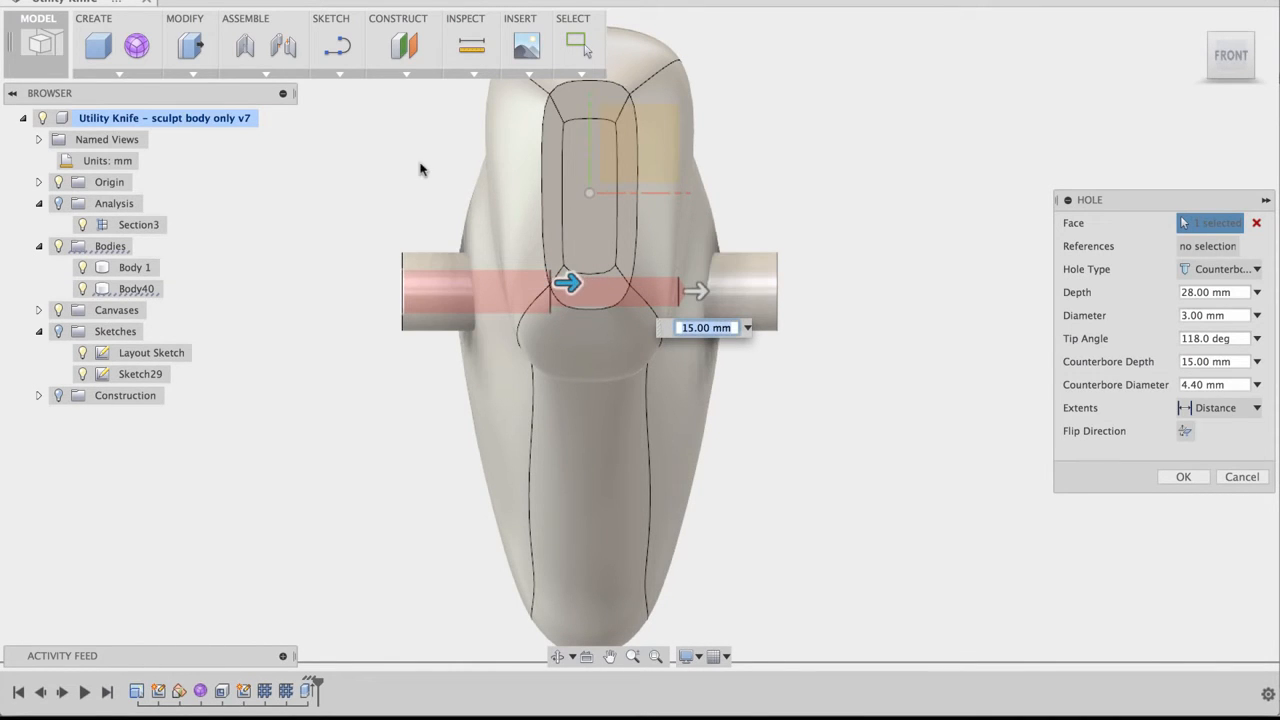
# Set the counterbore diameter to 6 mm and create the hole in the cylinder.
pyautogui.keyDown('shift'); pyautogui.moveTo(409, 177); pyautogui.dragTo(440, 208, button='middle'); pyautogui.keyUp('shift')
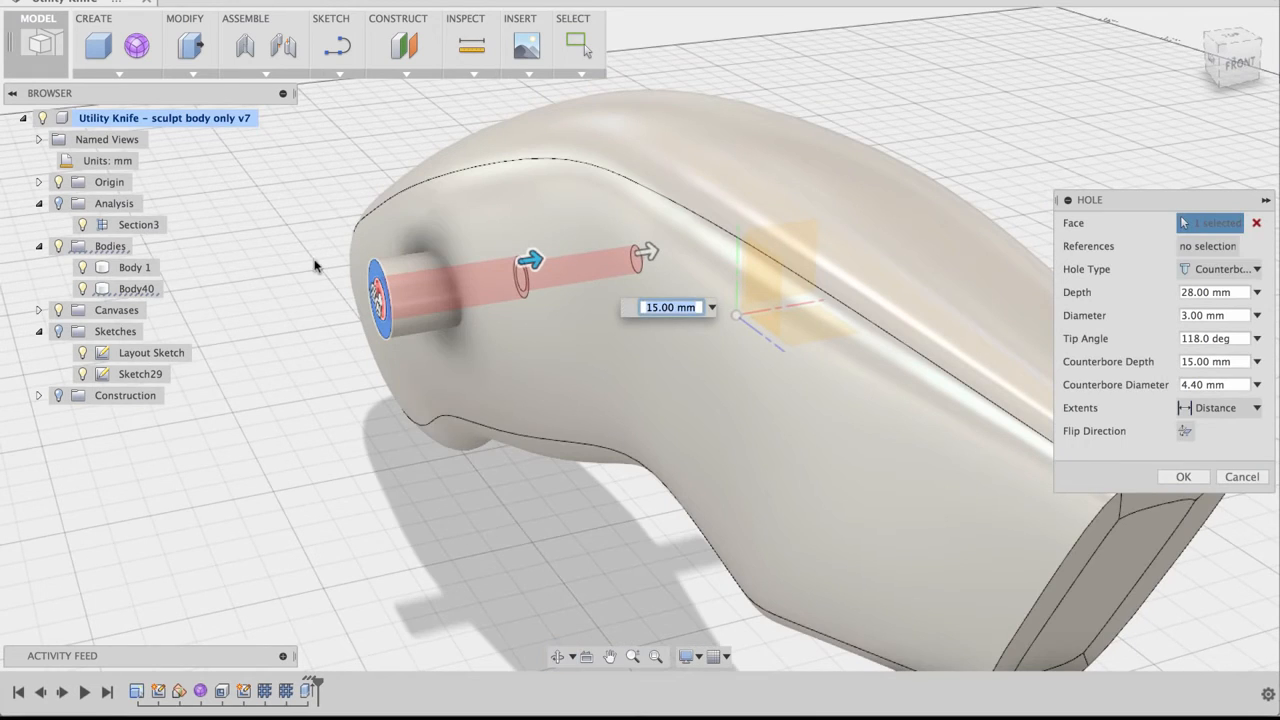
pyautogui.scroll(3, 345, 375)
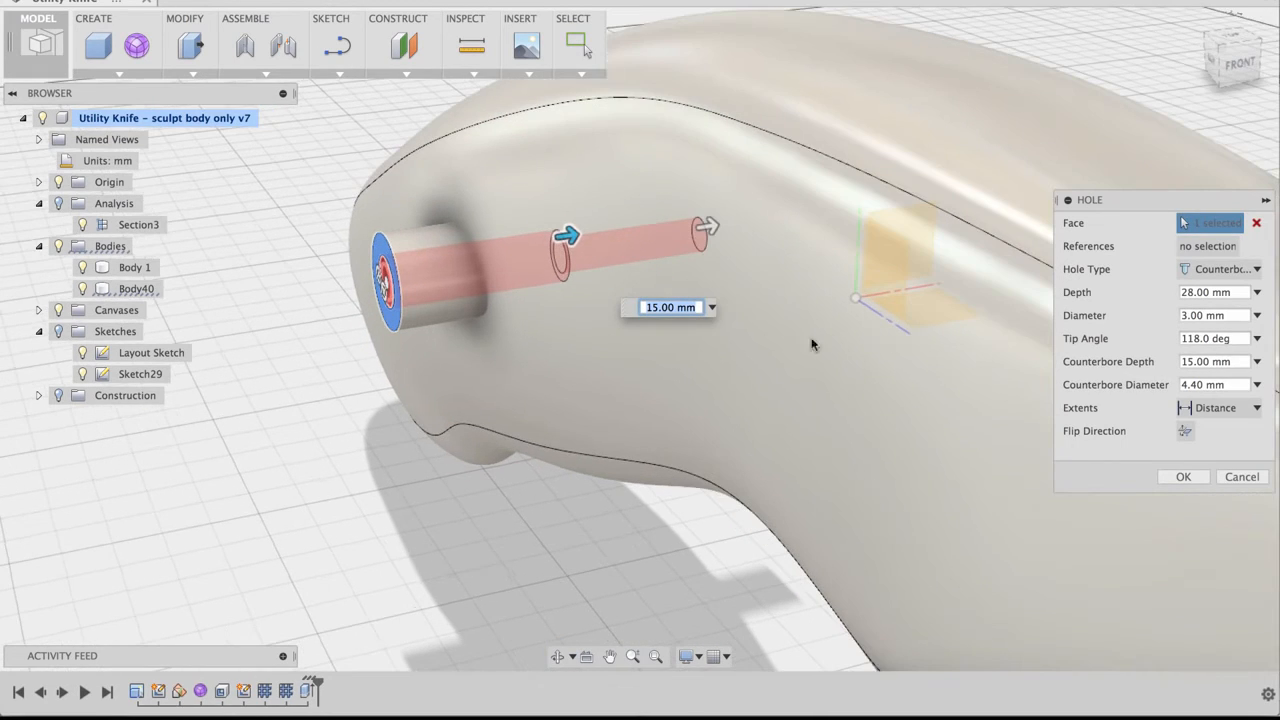
pyautogui.click(1183, 384)
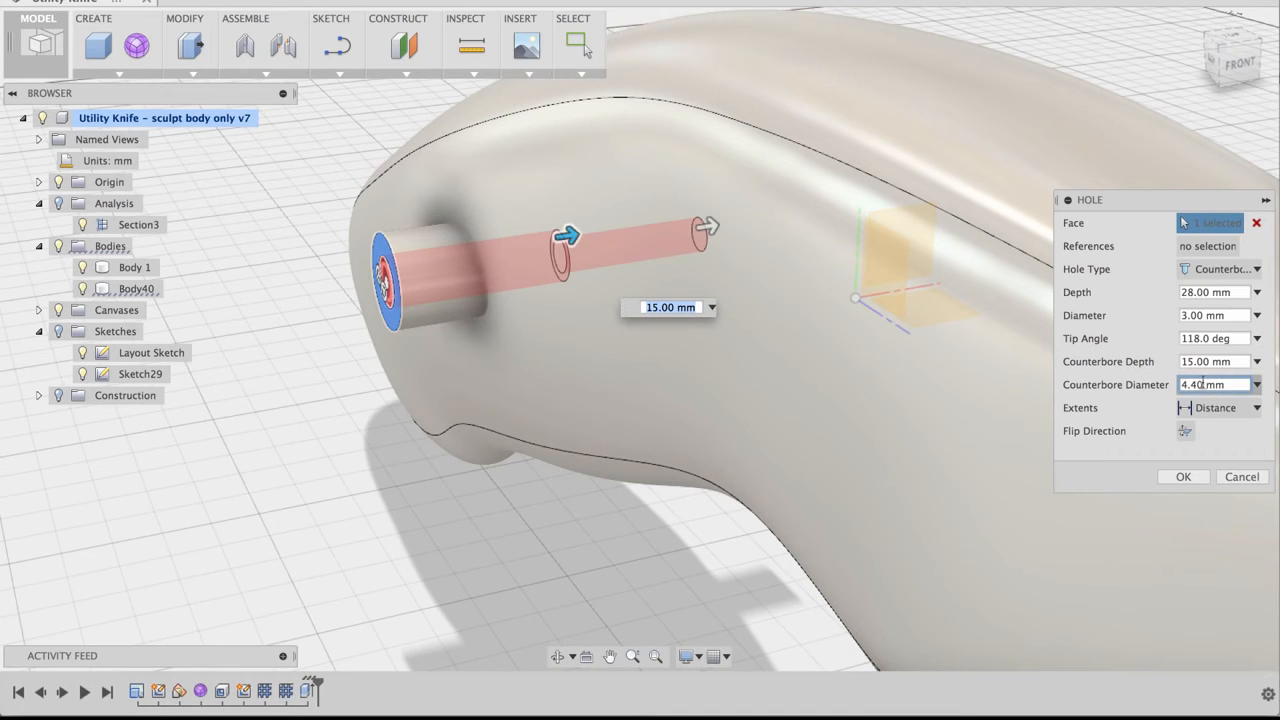
pyautogui.moveTo(1203, 384); pyautogui.dragTo(1130, 387)
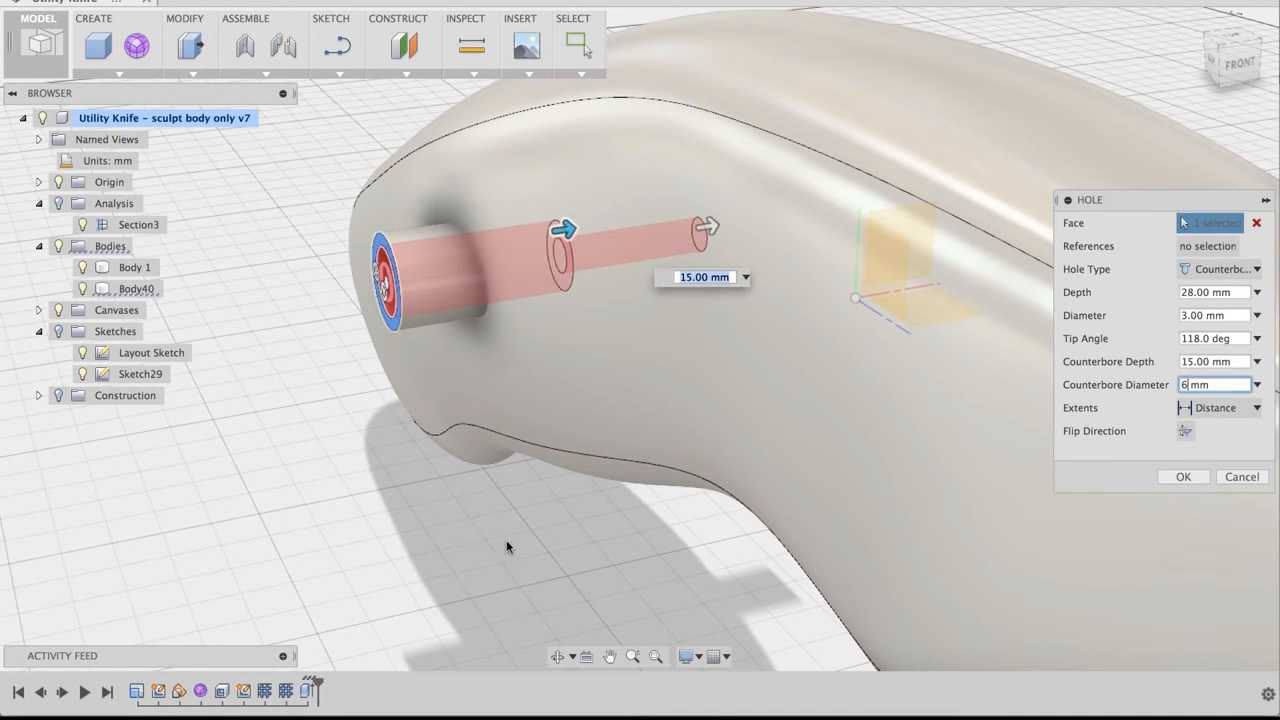
pyautogui.keyDown('shift'); pyautogui.moveTo(790, 390); pyautogui.dragTo(652, 565, button='middle'); pyautogui.keyUp('shift')
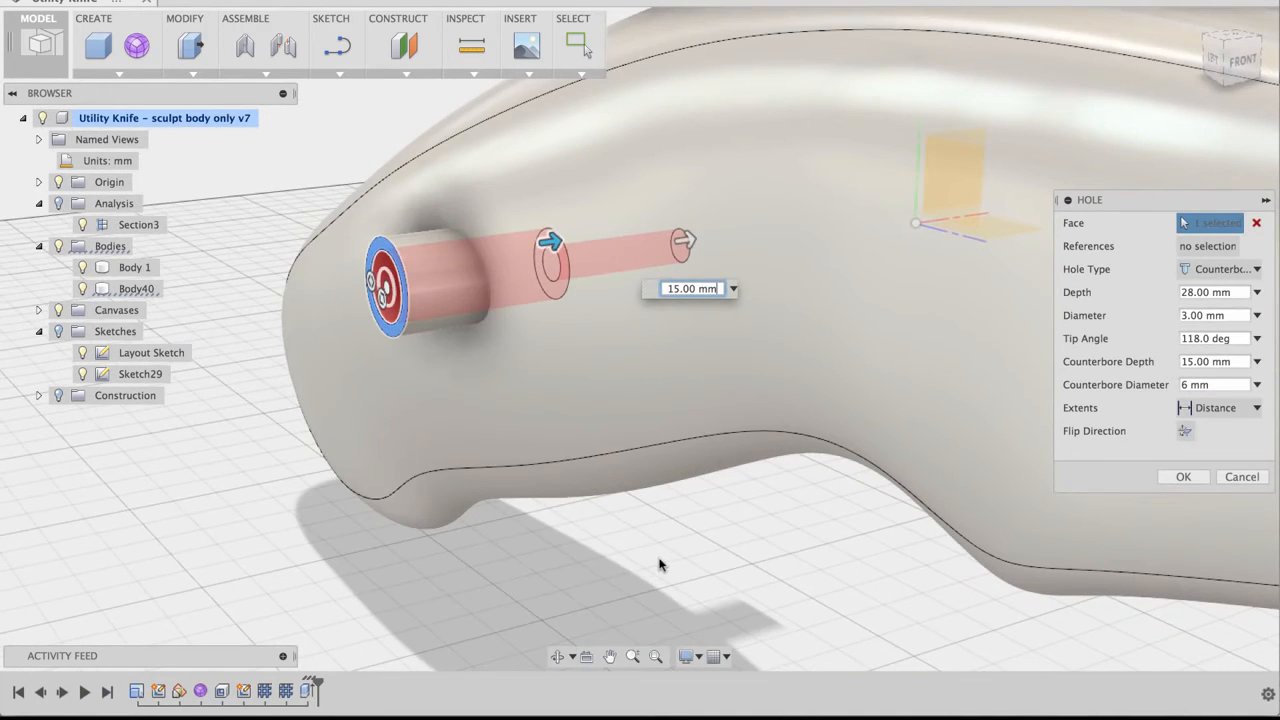
pyautogui.click(1184, 477)
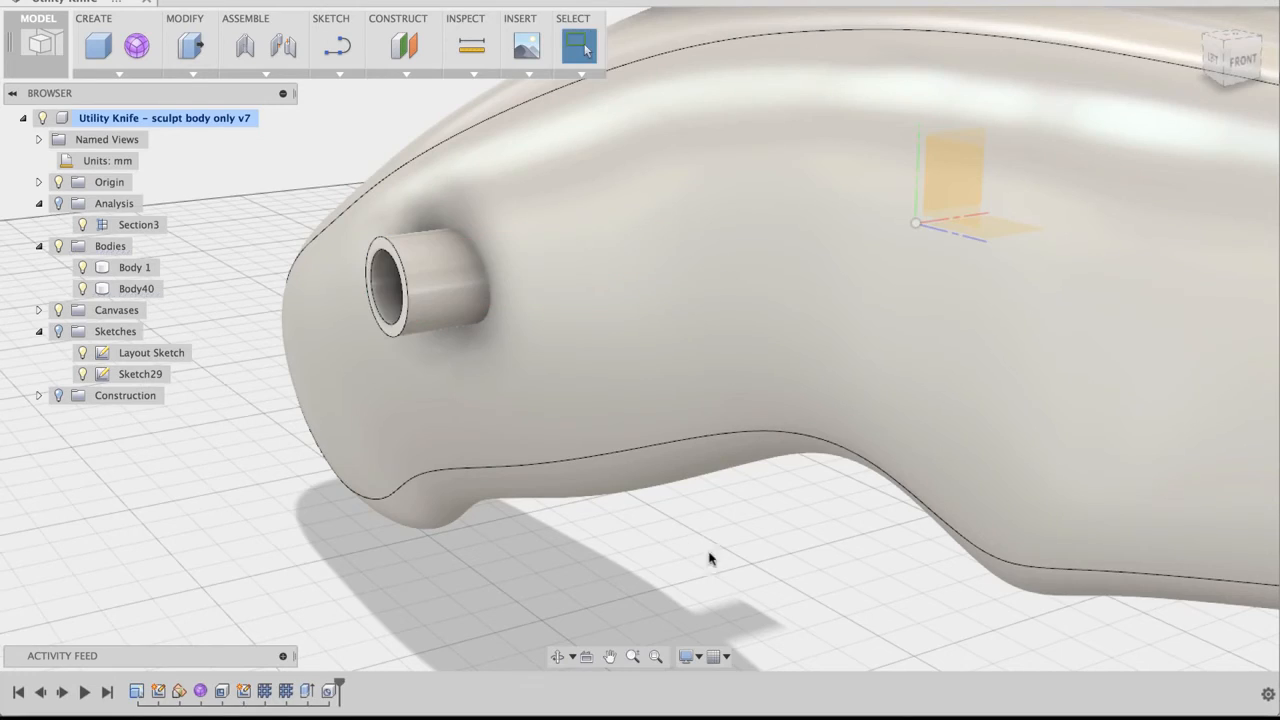
# Split the hollow knife body lengthwise along the vertical center work plane, then highlight each resulting half to check it.
pyautogui.keyDown('shift'); pyautogui.moveTo(690, 540); pyautogui.dragTo(720, 515, button='middle'); pyautogui.keyUp('shift')
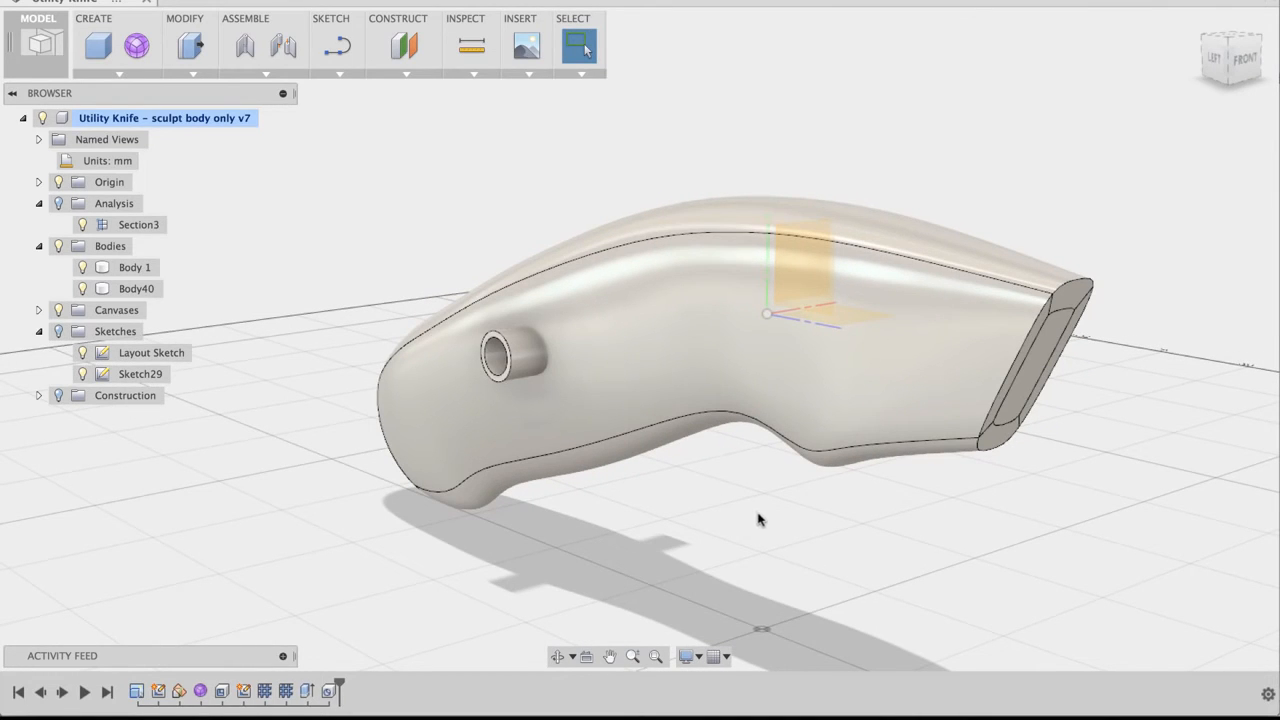
pyautogui.keyDown('shift'); pyautogui.moveTo(818, 522); pyautogui.dragTo(712, 544, button='middle'); pyautogui.keyUp('shift')
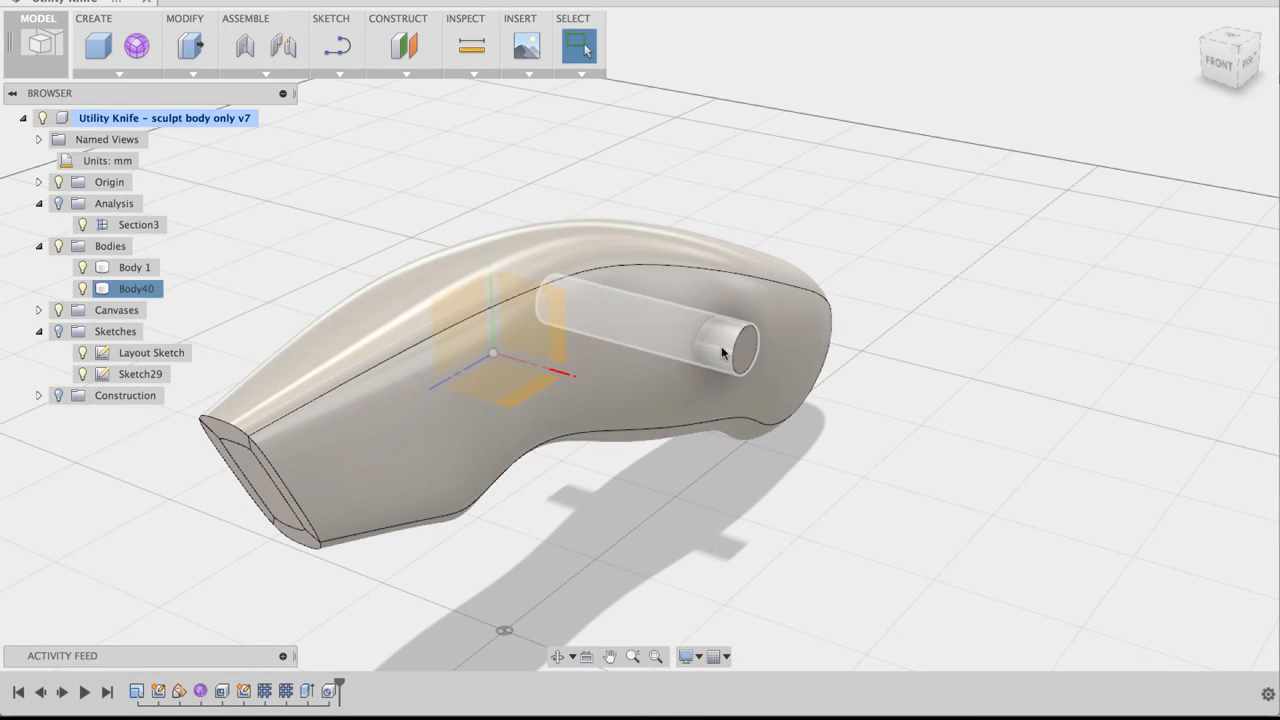
pyautogui.keyDown('shift'); pyautogui.moveTo(614, 300); pyautogui.dragTo(789, 527, button='middle'); pyautogui.keyUp('shift')
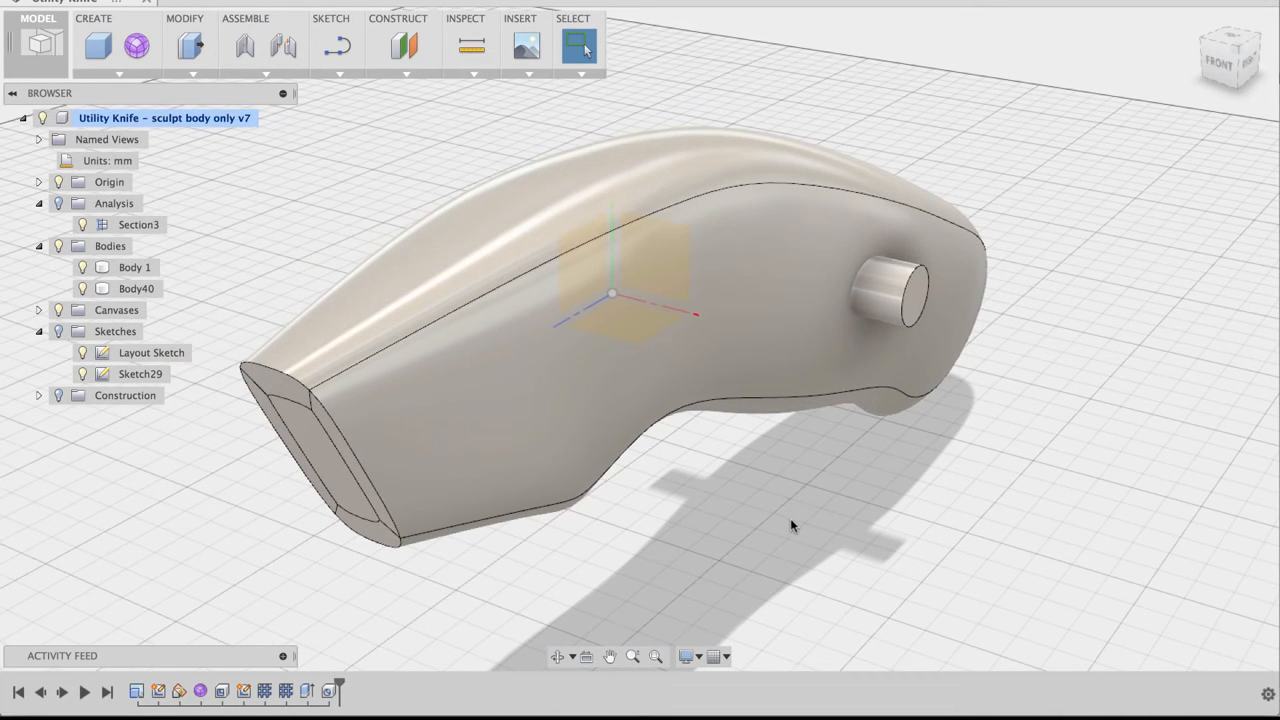
pyautogui.click(188, 74)
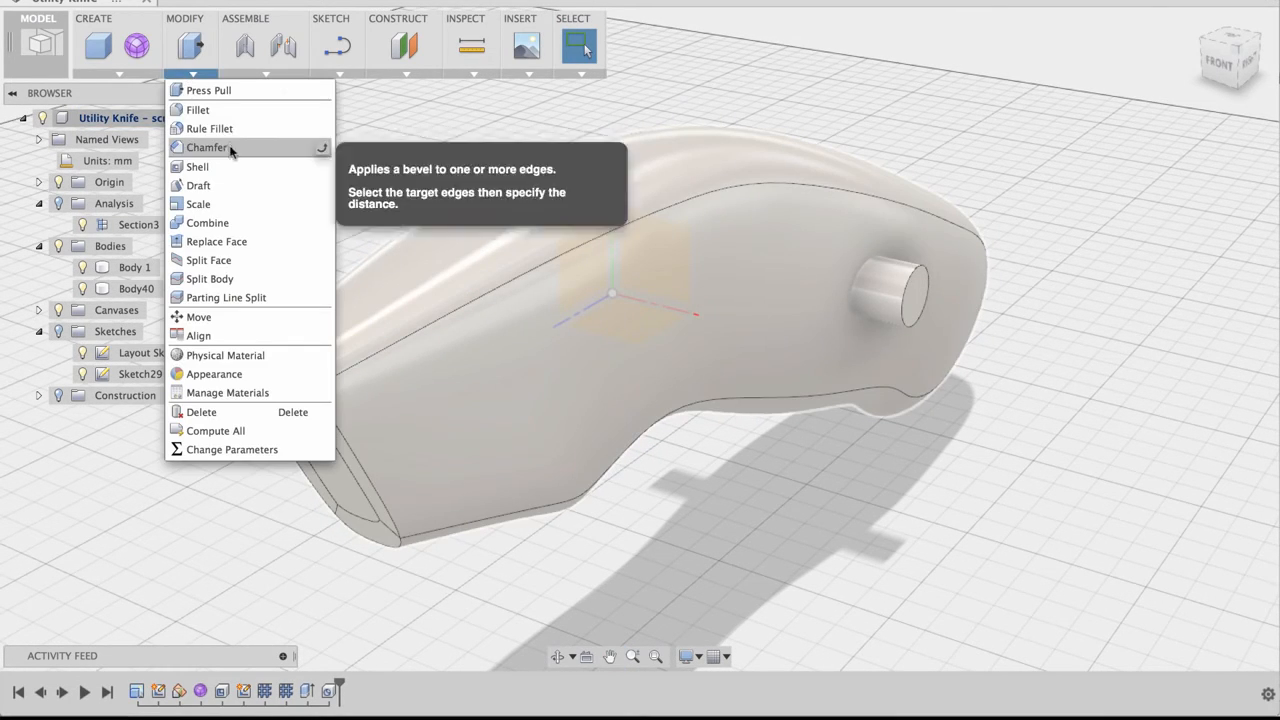
pyautogui.click(318, 278)
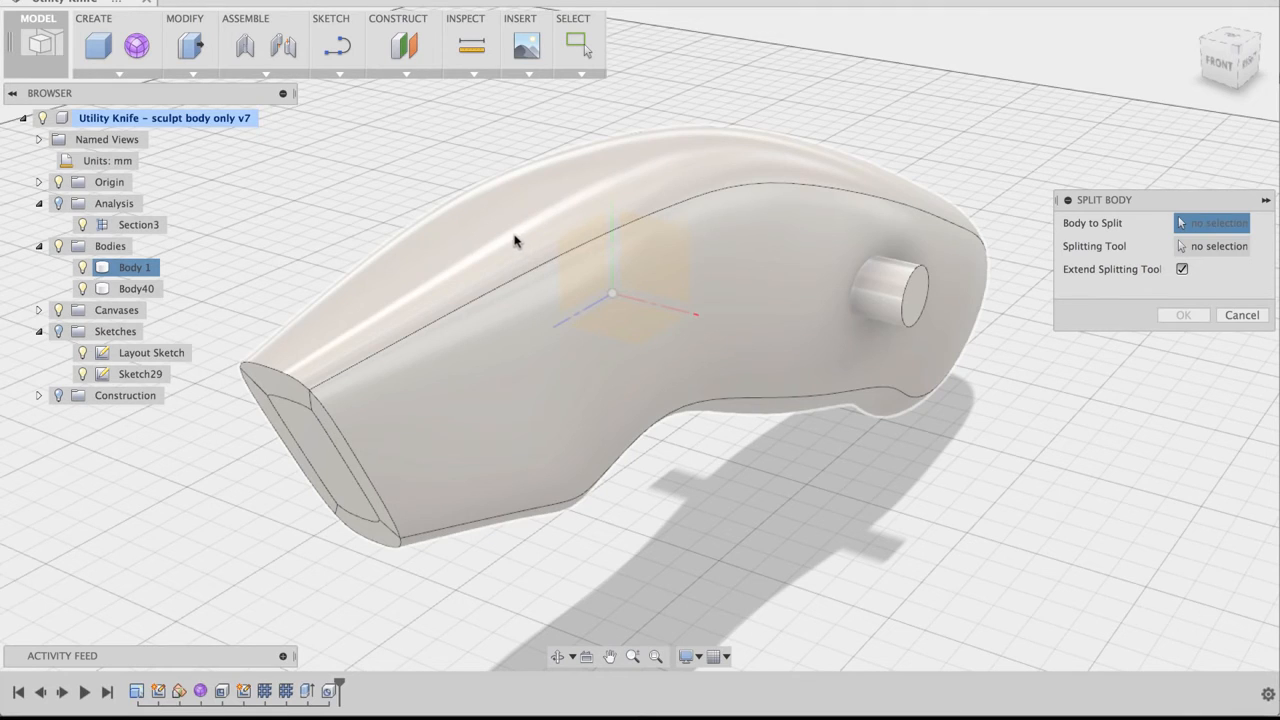
pyautogui.click(529, 247)
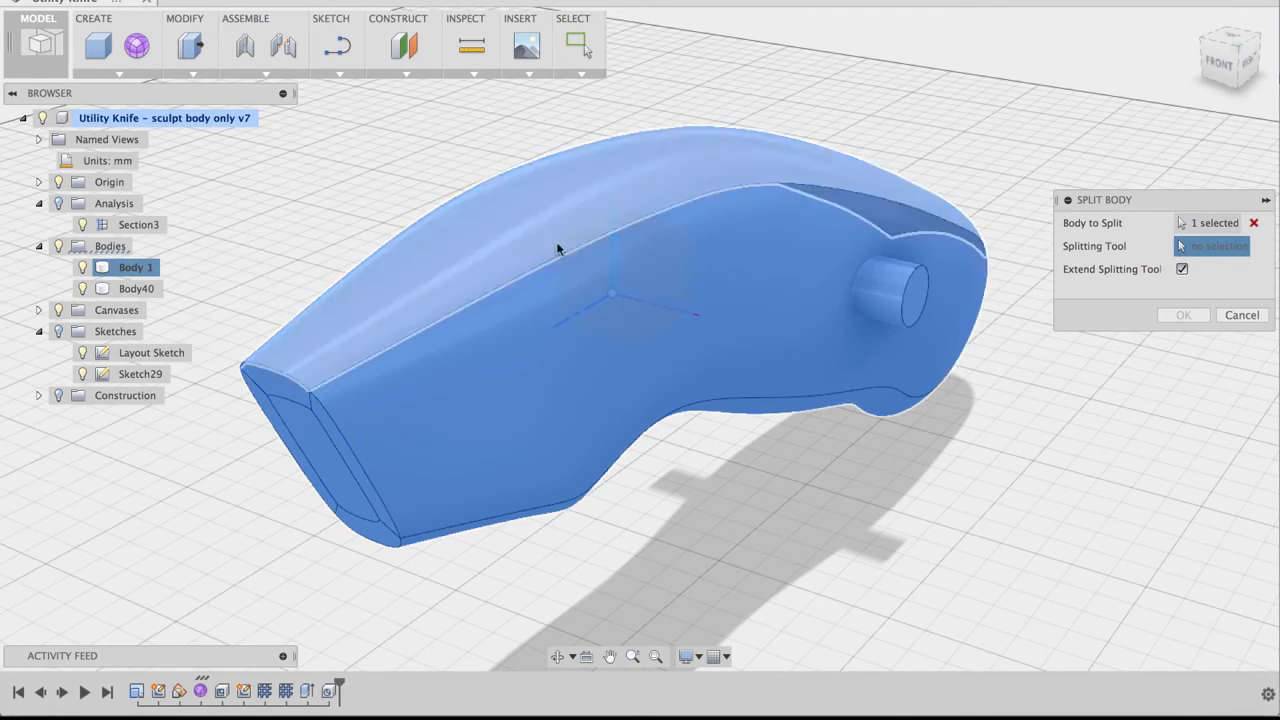
pyautogui.keyDown('shift'); pyautogui.moveTo(396, 152); pyautogui.dragTo(935, 130, button='middle'); pyautogui.keyUp('shift')
pyautogui.keyDown('shift'); pyautogui.moveTo(866, 111); pyautogui.dragTo(813, 121, button='middle'); pyautogui.keyUp('shift')
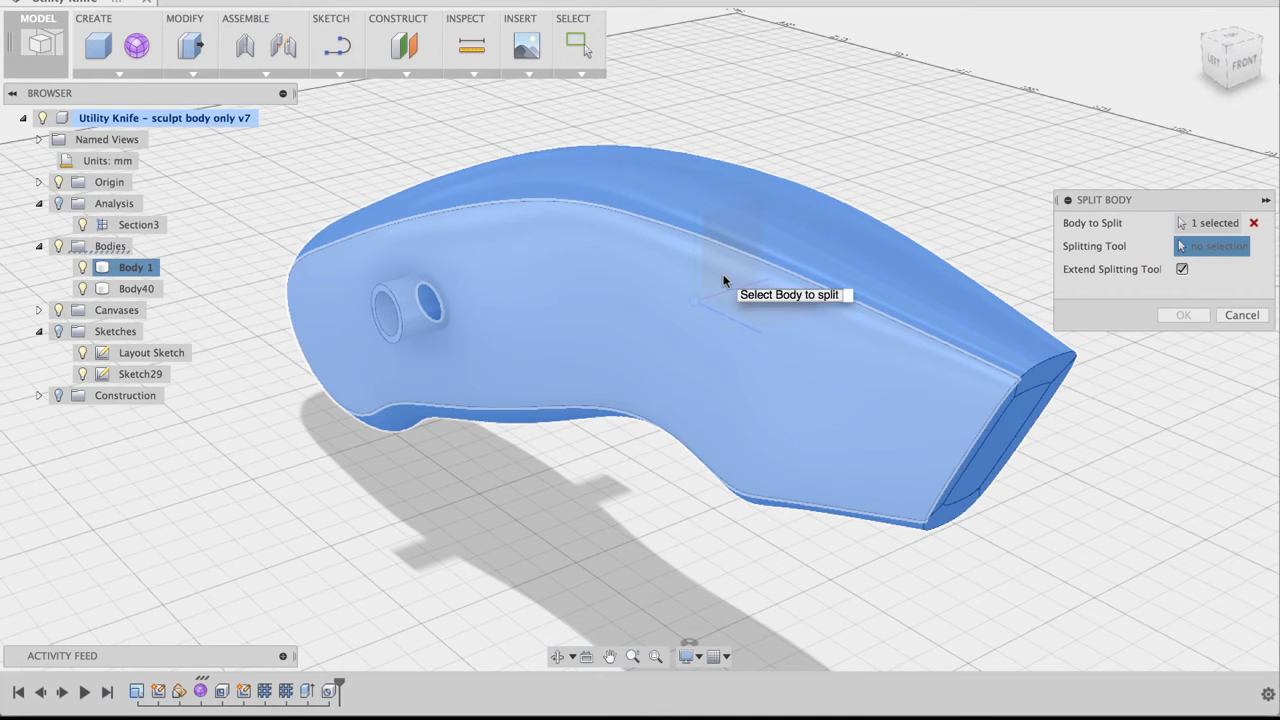
pyautogui.click(724, 281)
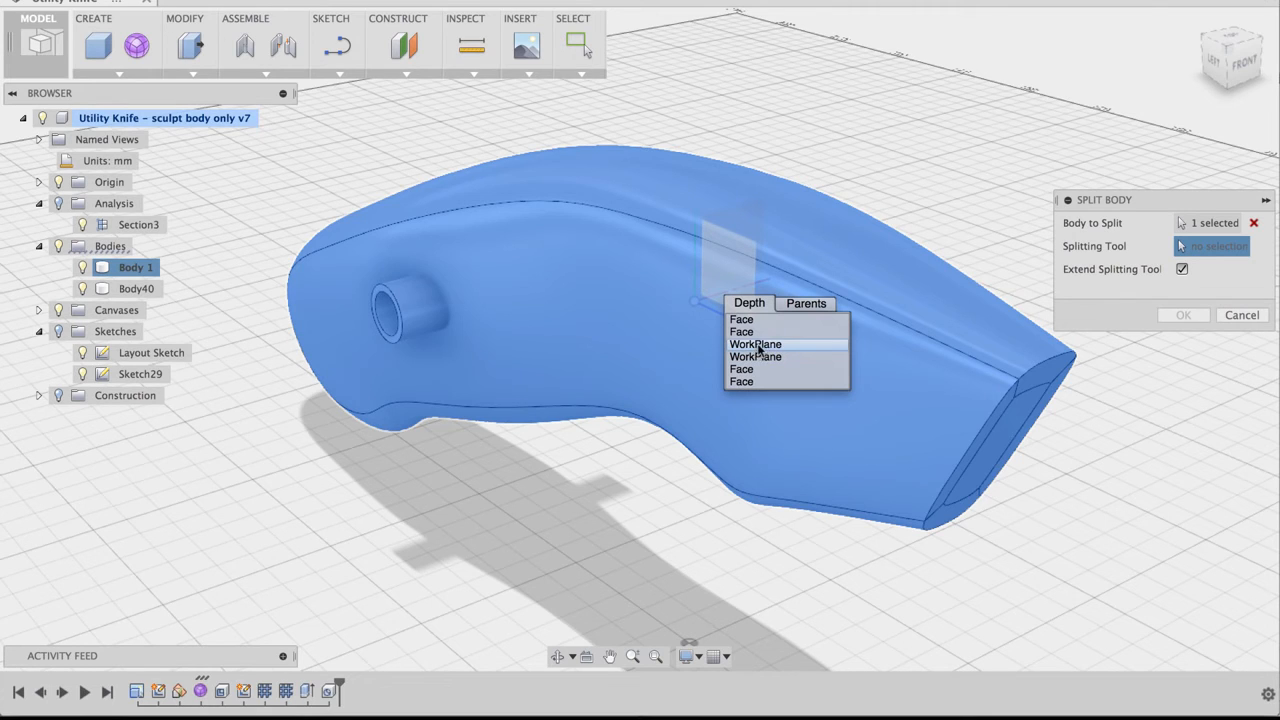
pyautogui.click(758, 346)
pyautogui.scroll(-2, 829, 171)
pyautogui.moveTo(863, 137); pyautogui.dragTo(800, 166, button='middle')
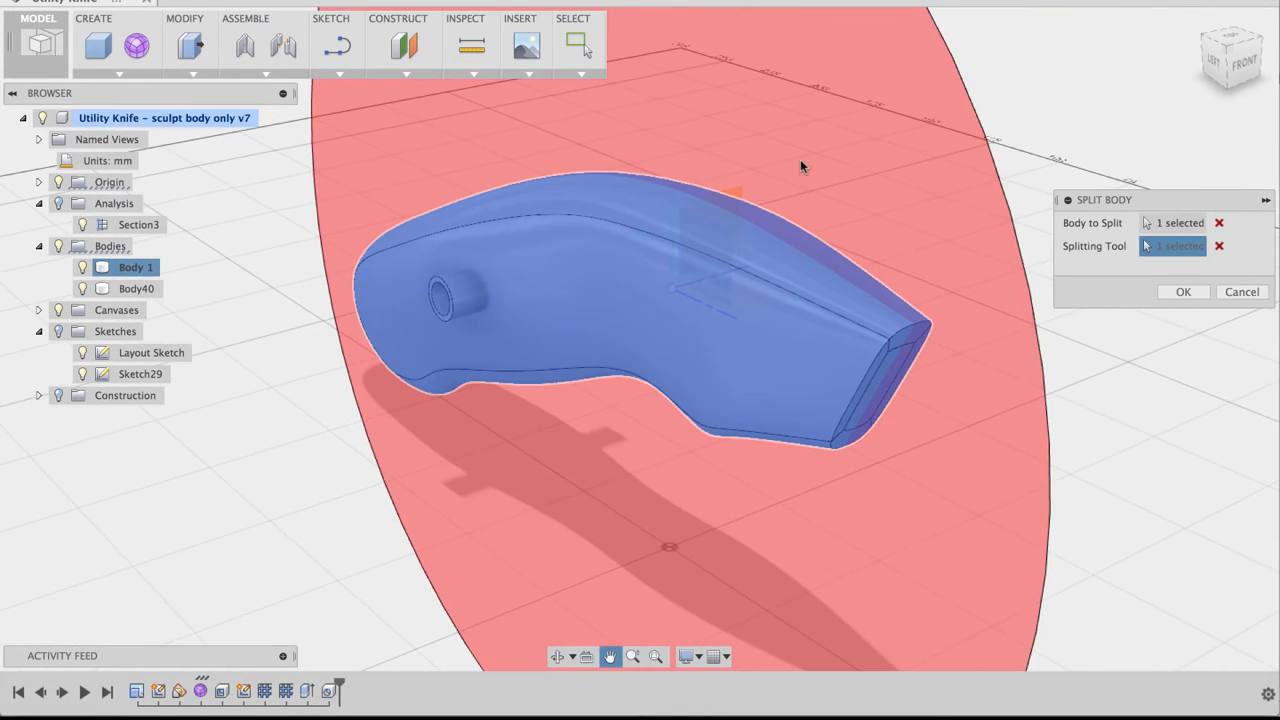
pyautogui.click(1180, 291)
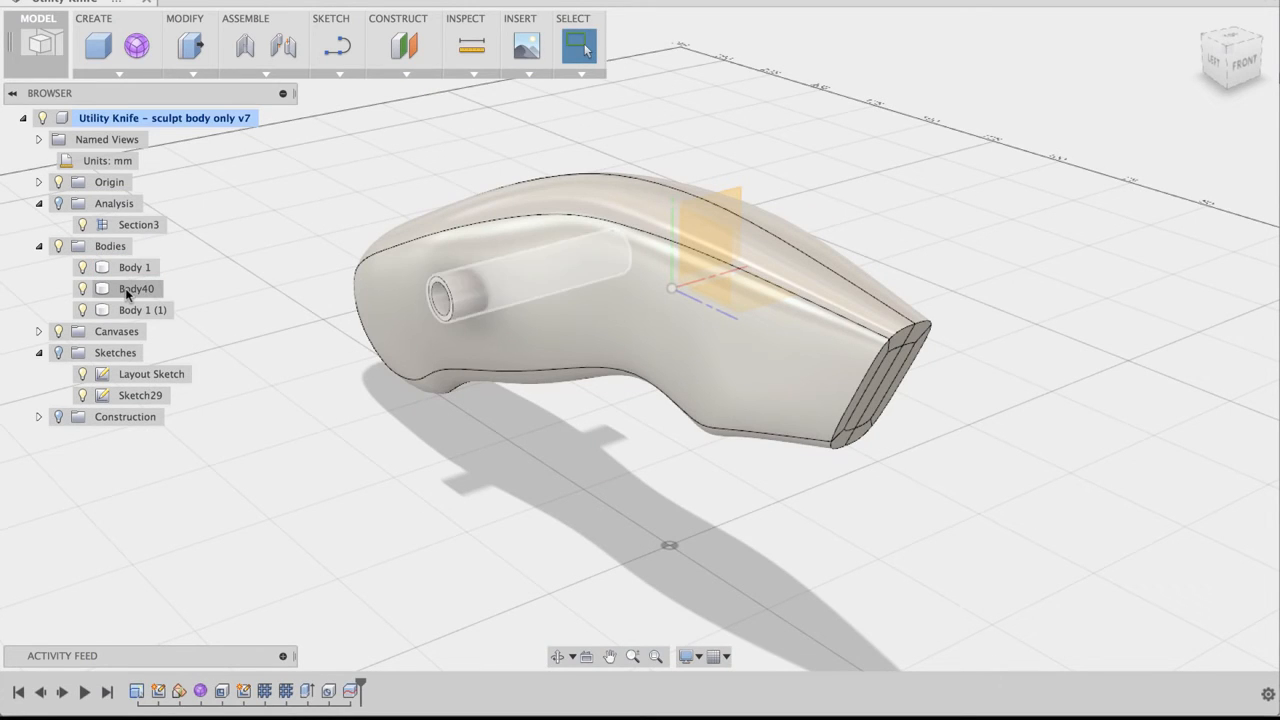
pyautogui.click(130, 310)
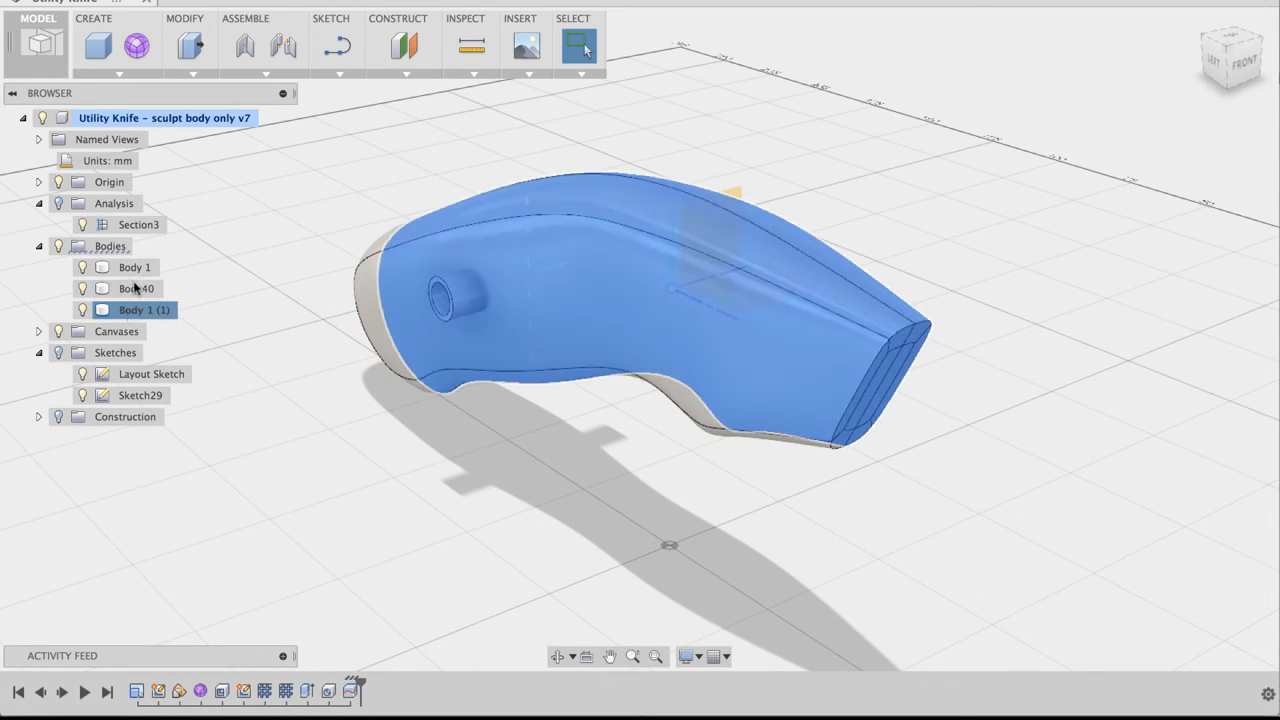
pyautogui.click(136, 268)
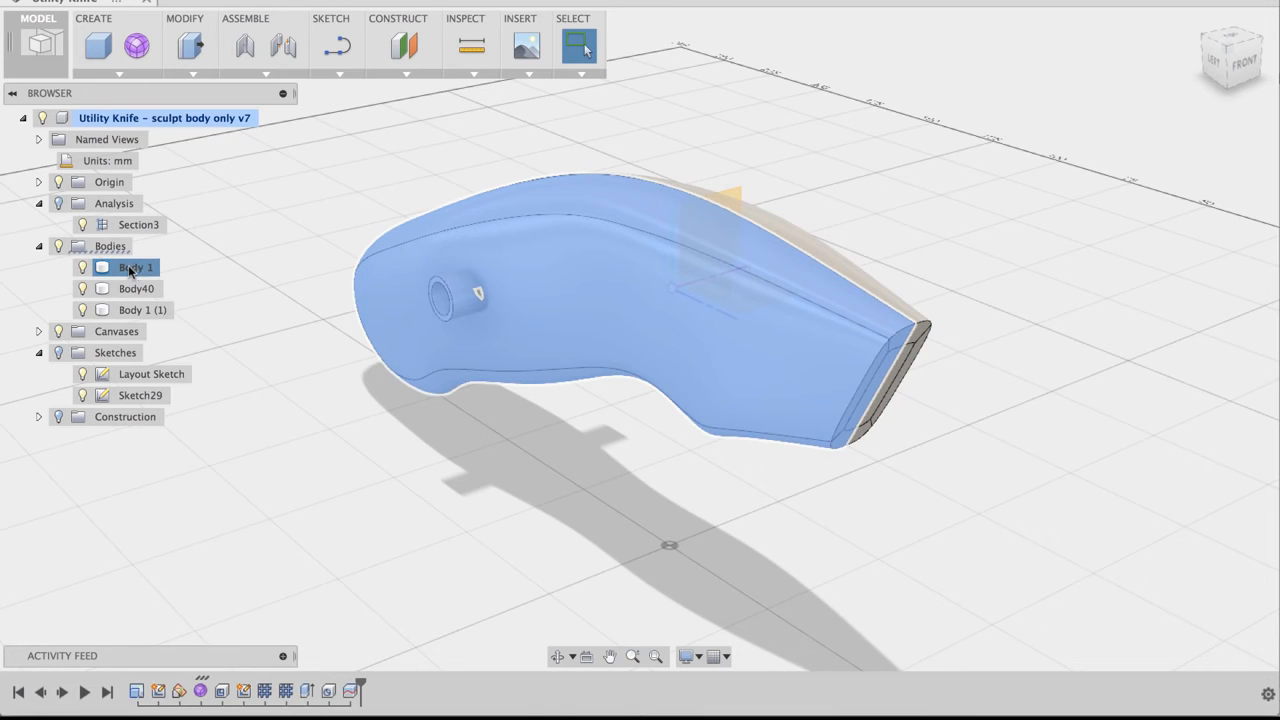
pyautogui.click(135, 310)
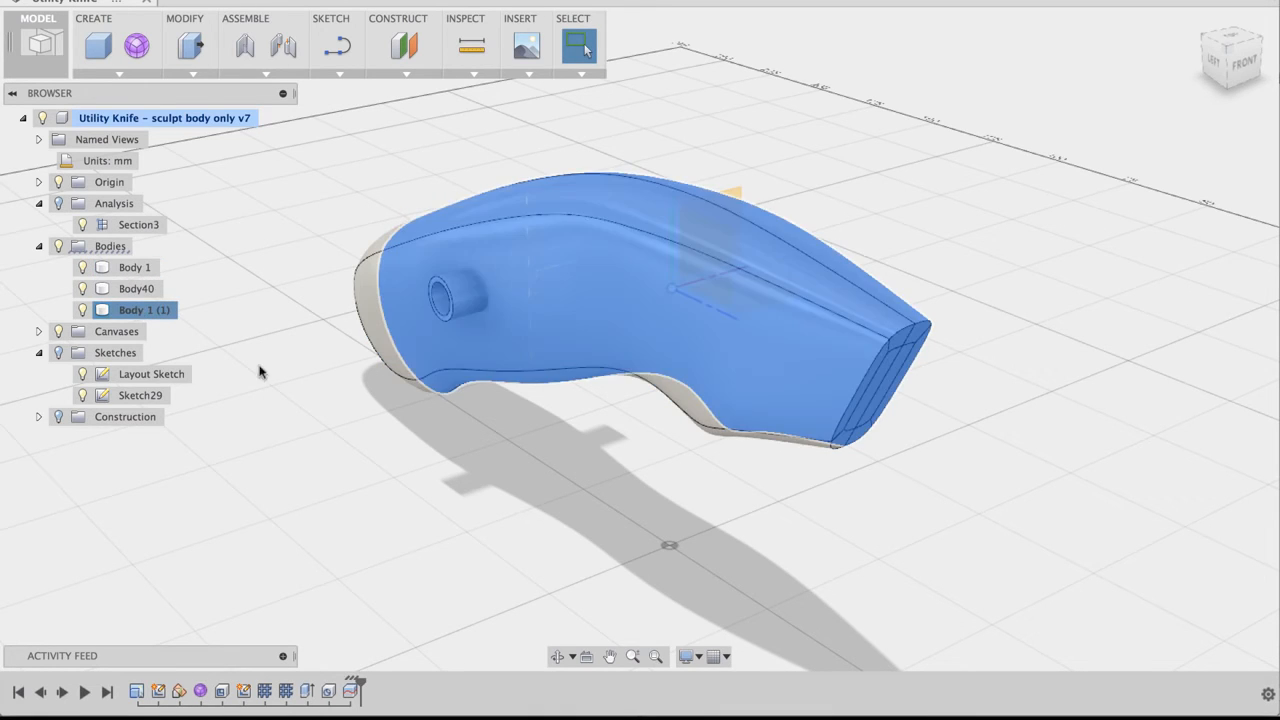
pyautogui.click(398, 420)
# Split the counterbored cylinder along the same vertical center work plane.
pyautogui.keyDown('shift'); pyautogui.moveTo(476, 482); pyautogui.dragTo(506, 506, button='middle'); pyautogui.keyUp('shift')
pyautogui.rightClick(490, 508)
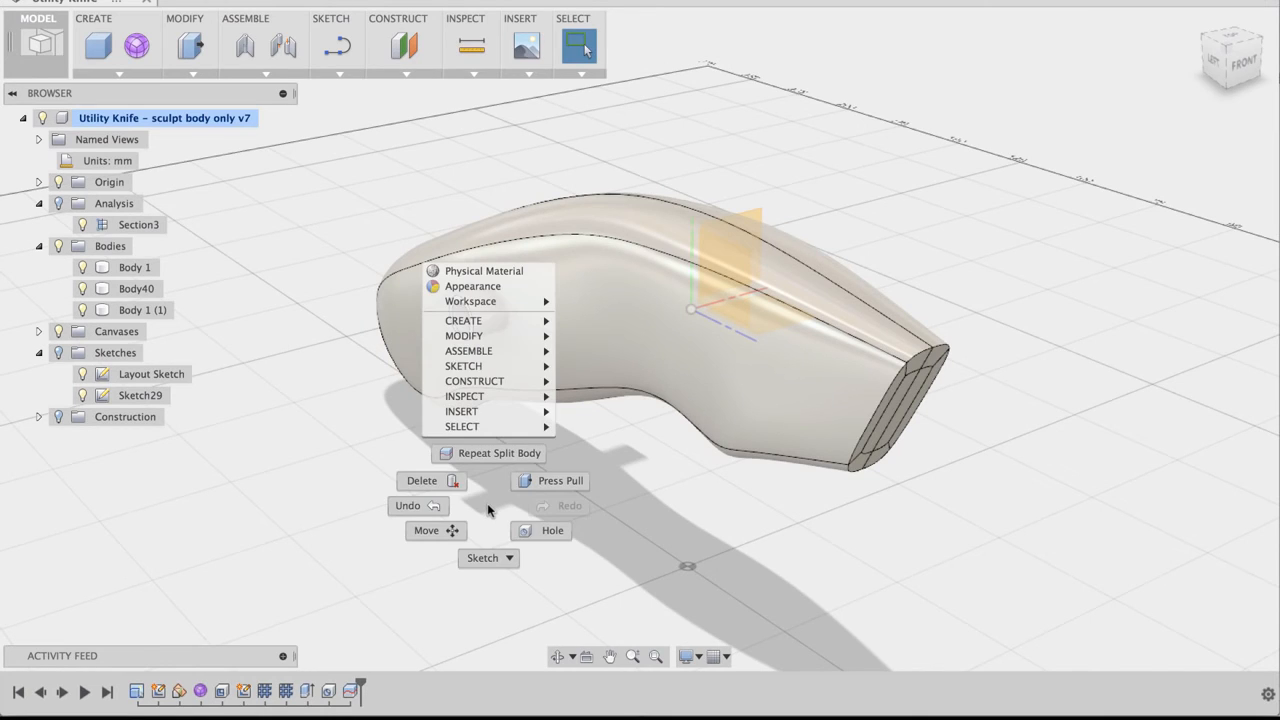
pyautogui.click(489, 453)
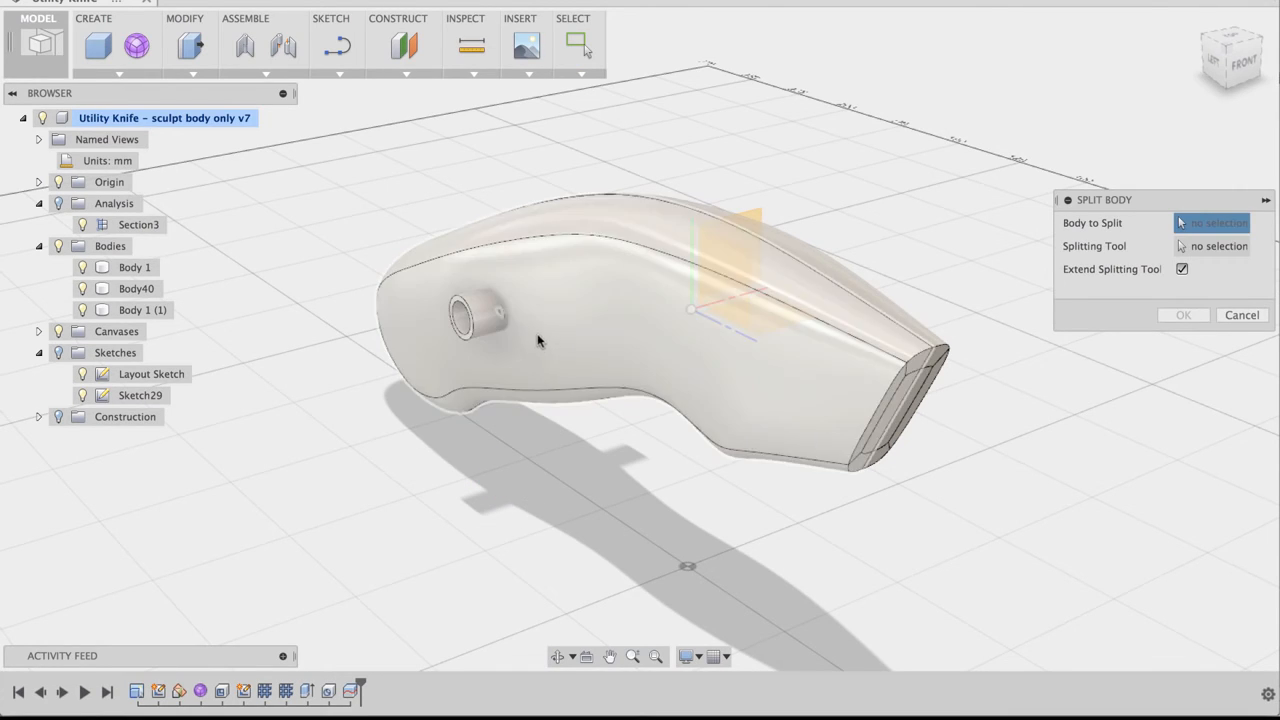
pyautogui.click(486, 314)
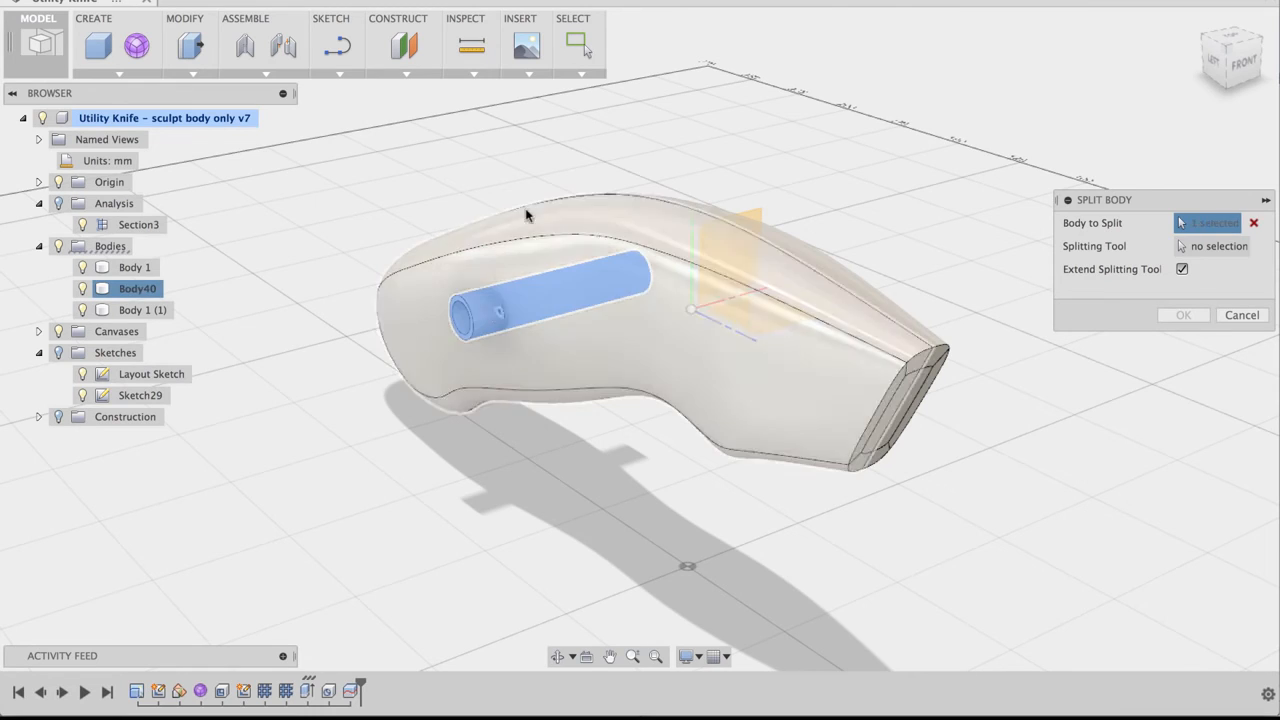
pyautogui.click(1223, 246)
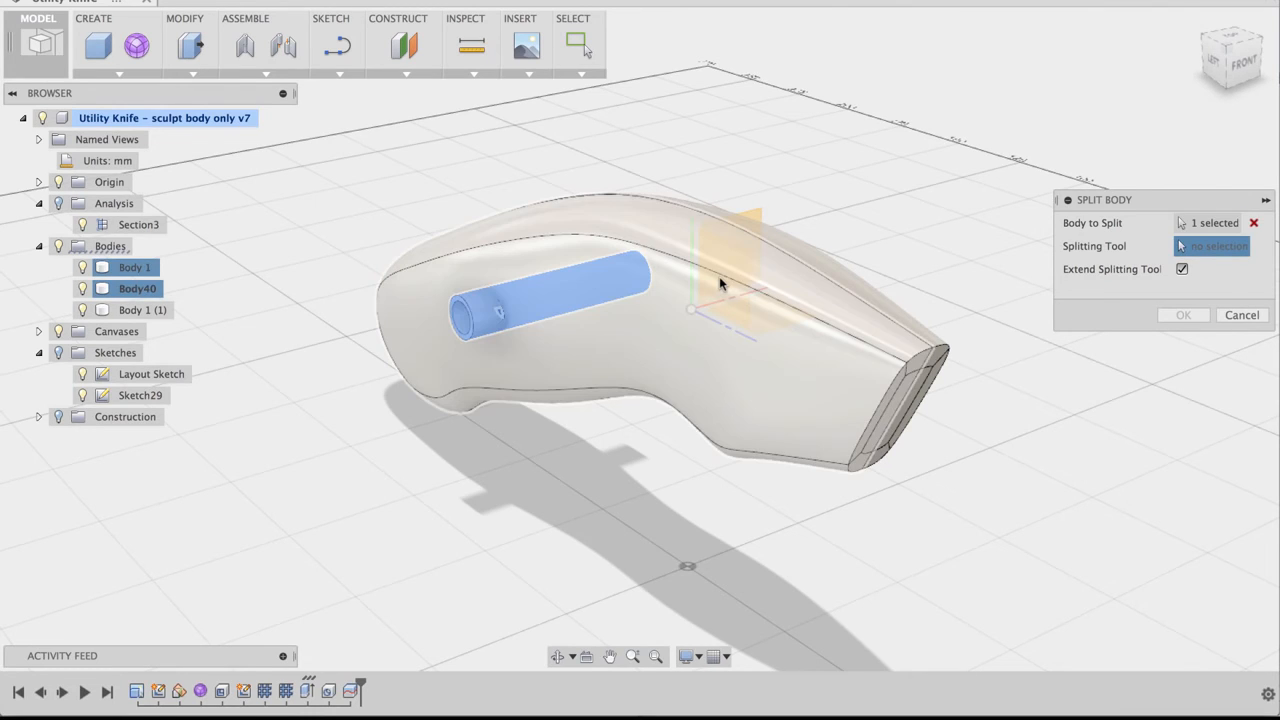
pyautogui.click(721, 284)
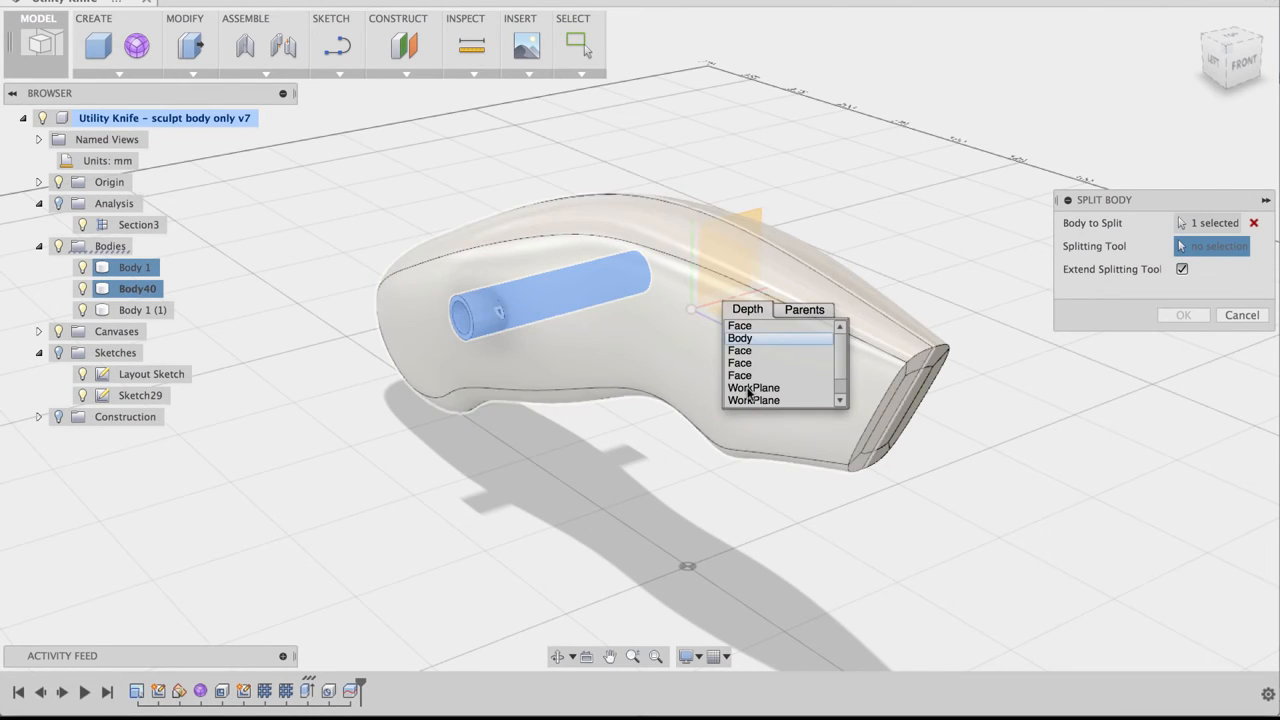
pyautogui.click(748, 388)
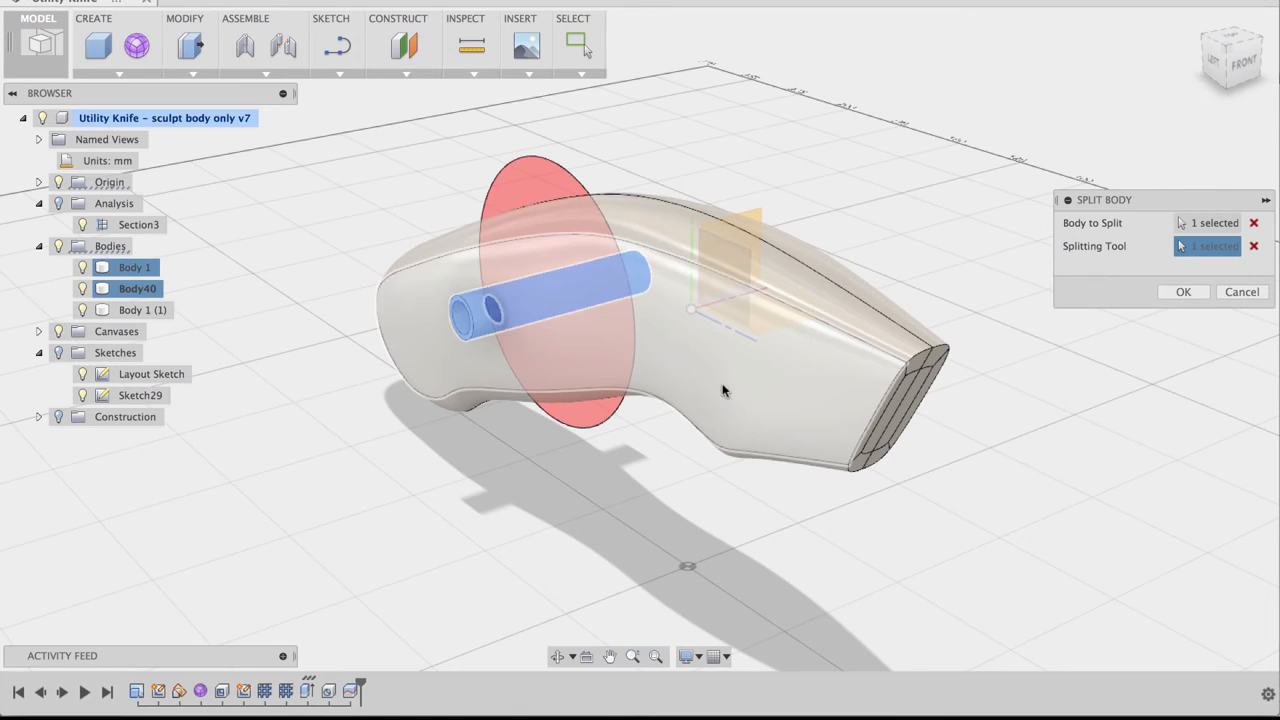
pyautogui.click(1105, 291)
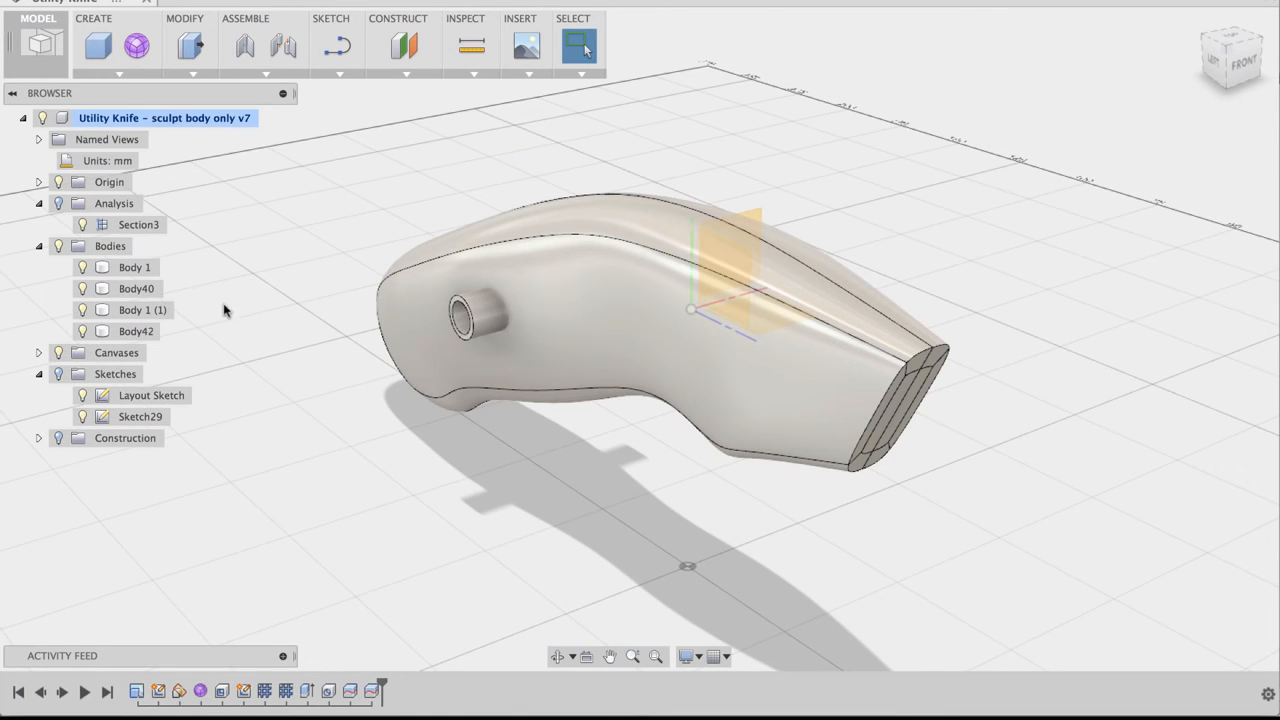
# Hide the half without the counterbore together with its cylinder piece, leaving only the counterbored side visible.
pyautogui.keyDown('shift'); pyautogui.moveTo(560, 481); pyautogui.dragTo(449, 477, button='middle'); pyautogui.keyUp('shift')
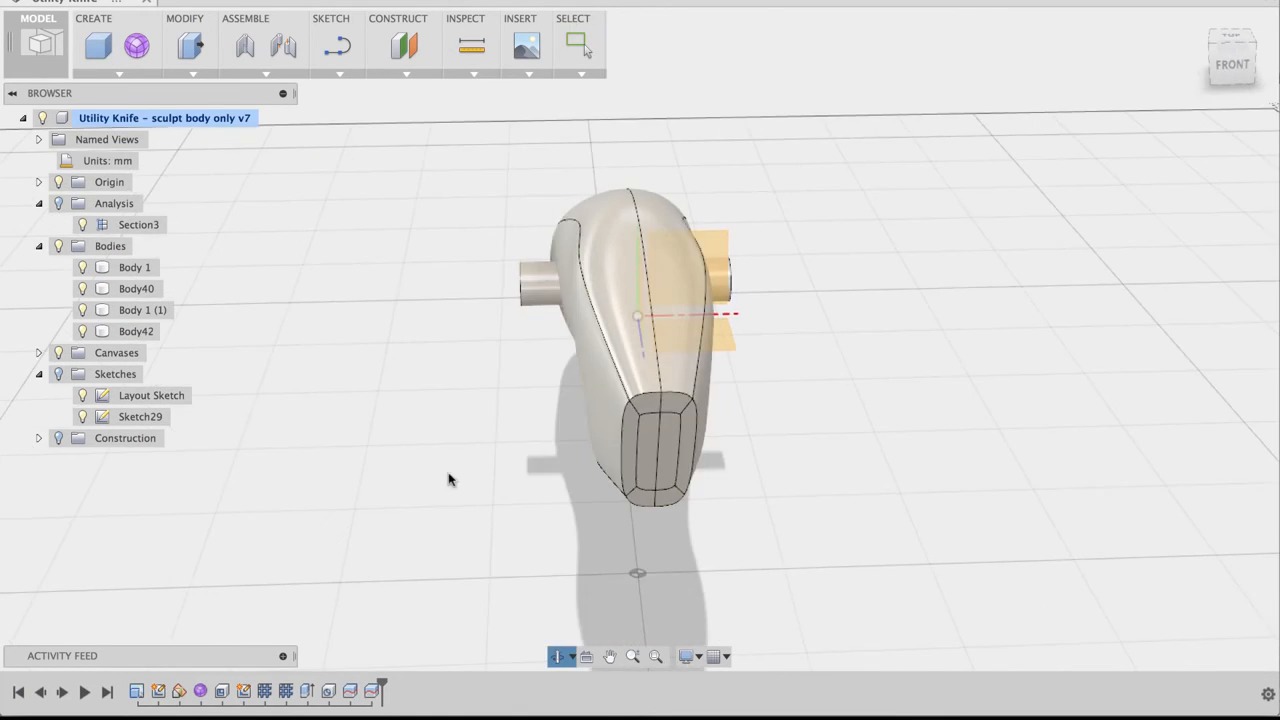
pyautogui.click(83, 310)
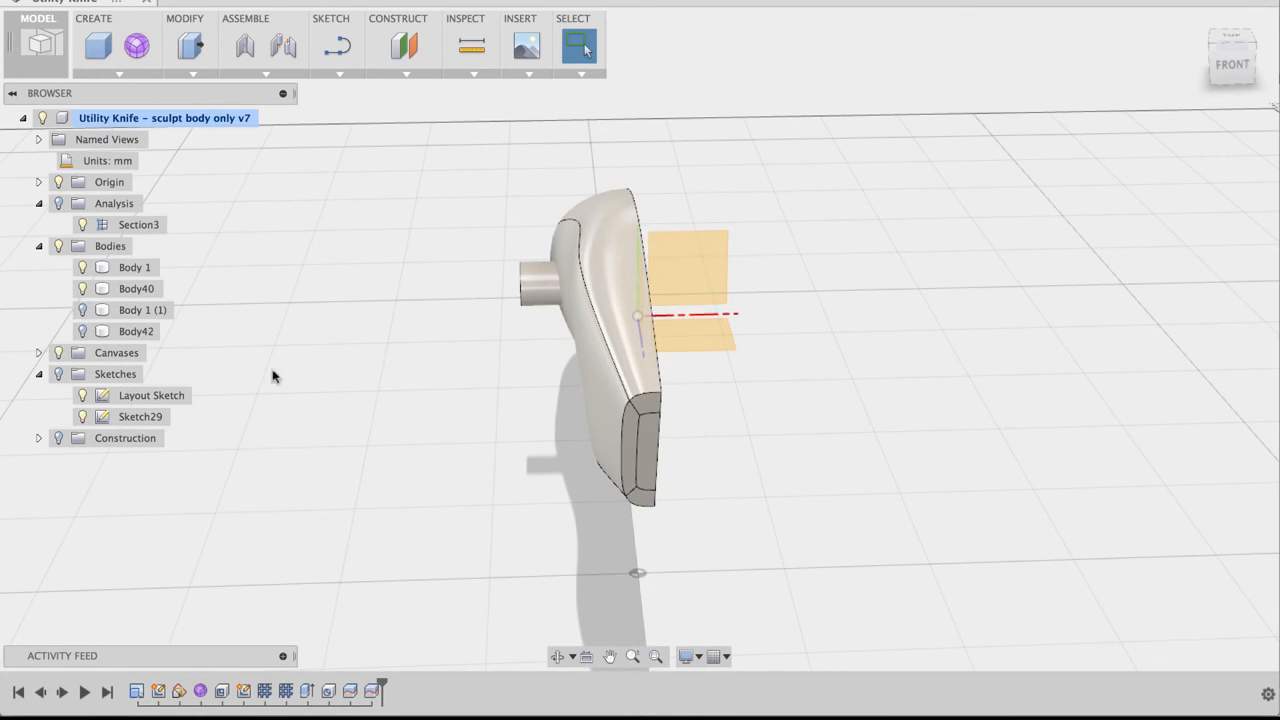
pyautogui.keyDown('shift'); pyautogui.moveTo(271, 371); pyautogui.dragTo(885, 445, button='middle'); pyautogui.keyUp('shift')
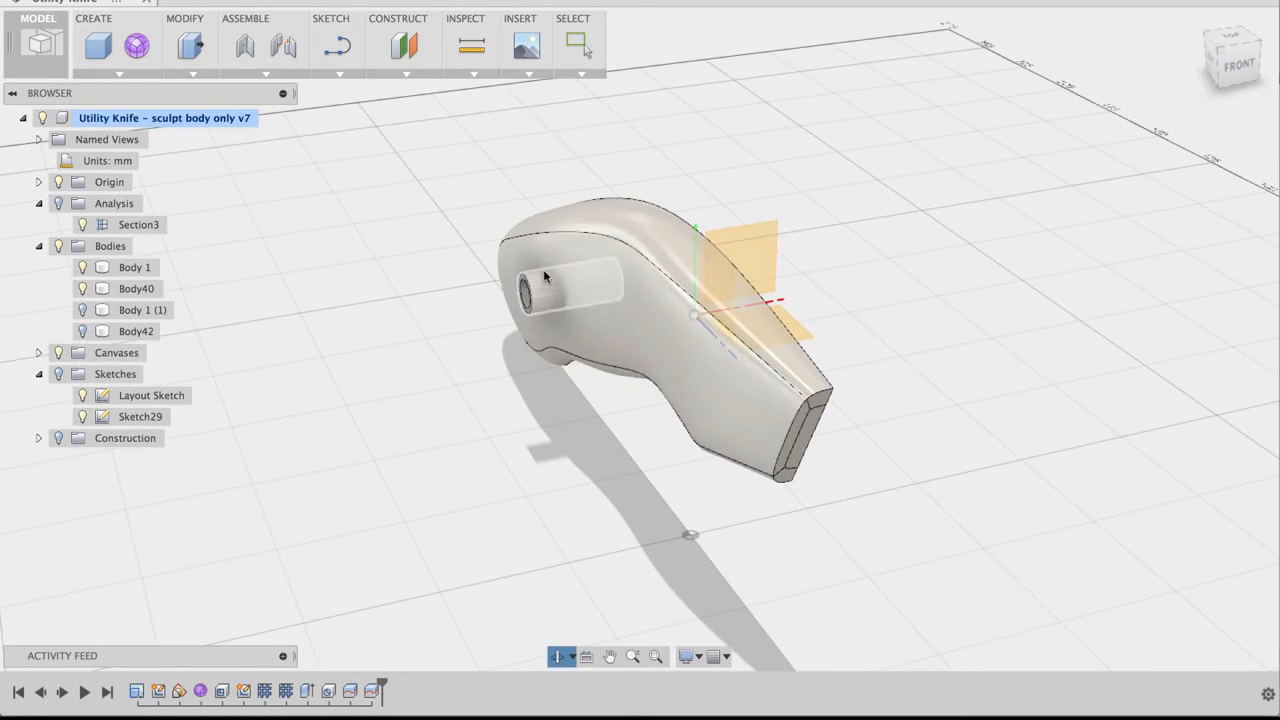
pyautogui.keyDown('shift'); pyautogui.moveTo(594, 444); pyautogui.dragTo(437, 266, button='middle'); pyautogui.keyUp('shift')
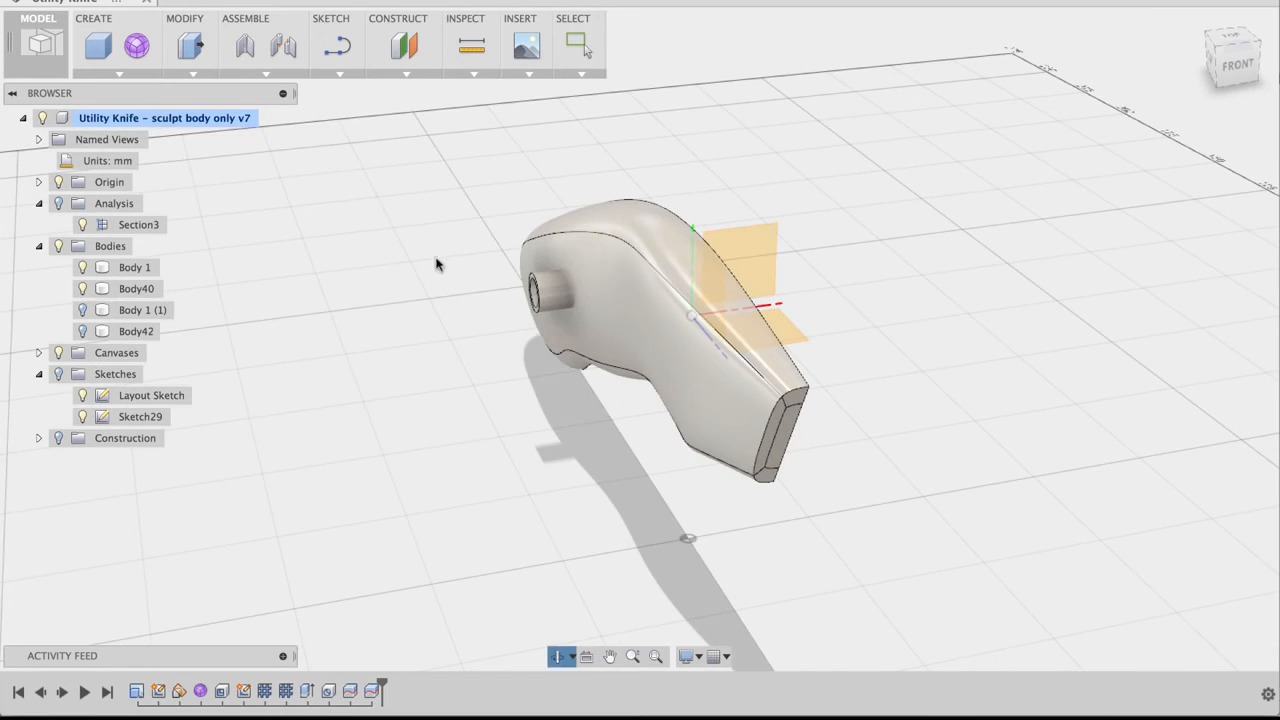
# Combine the visible body half with its counterbored cylinder piece using the Join operation.
pyautogui.click(192, 72)
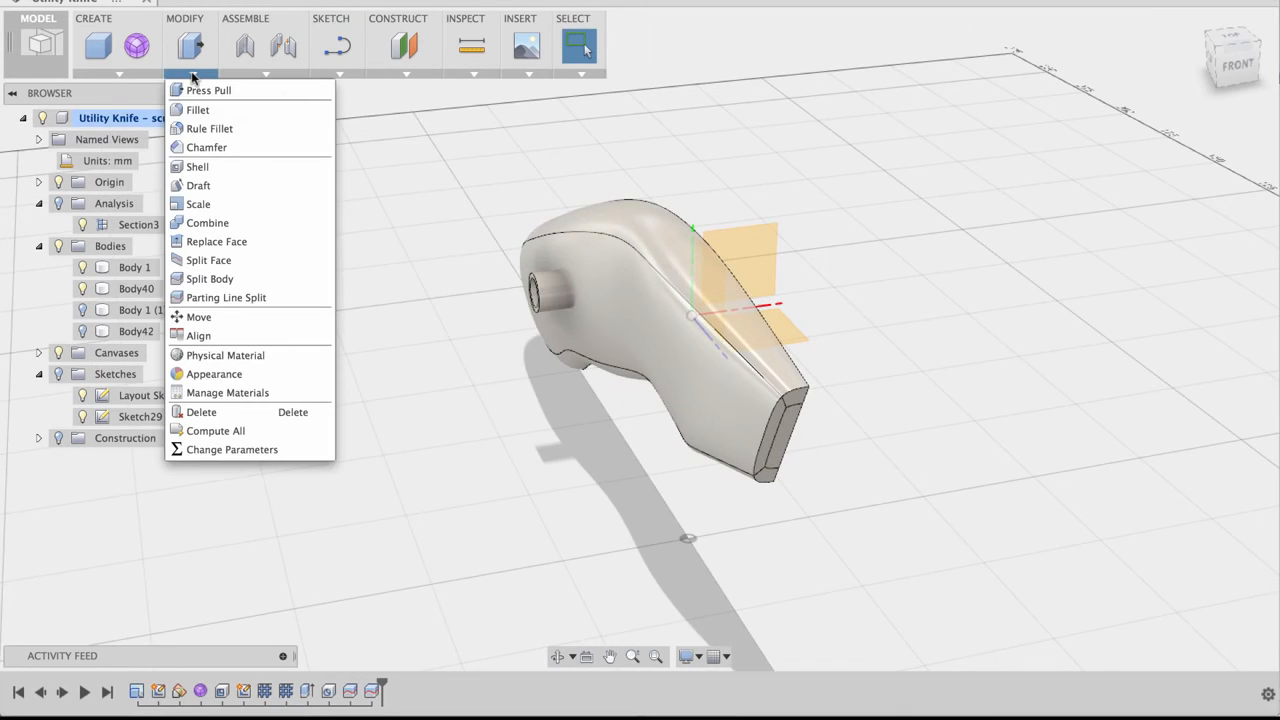
pyautogui.click(203, 223)
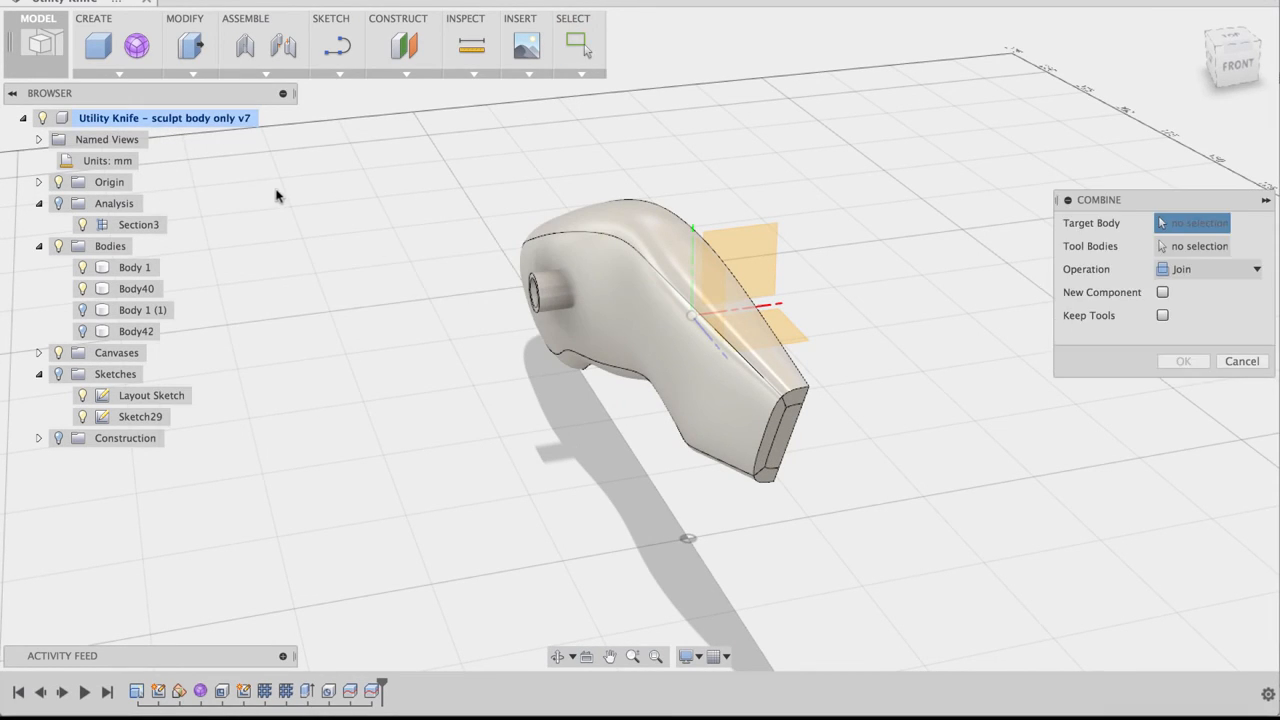
pyautogui.click(631, 267)
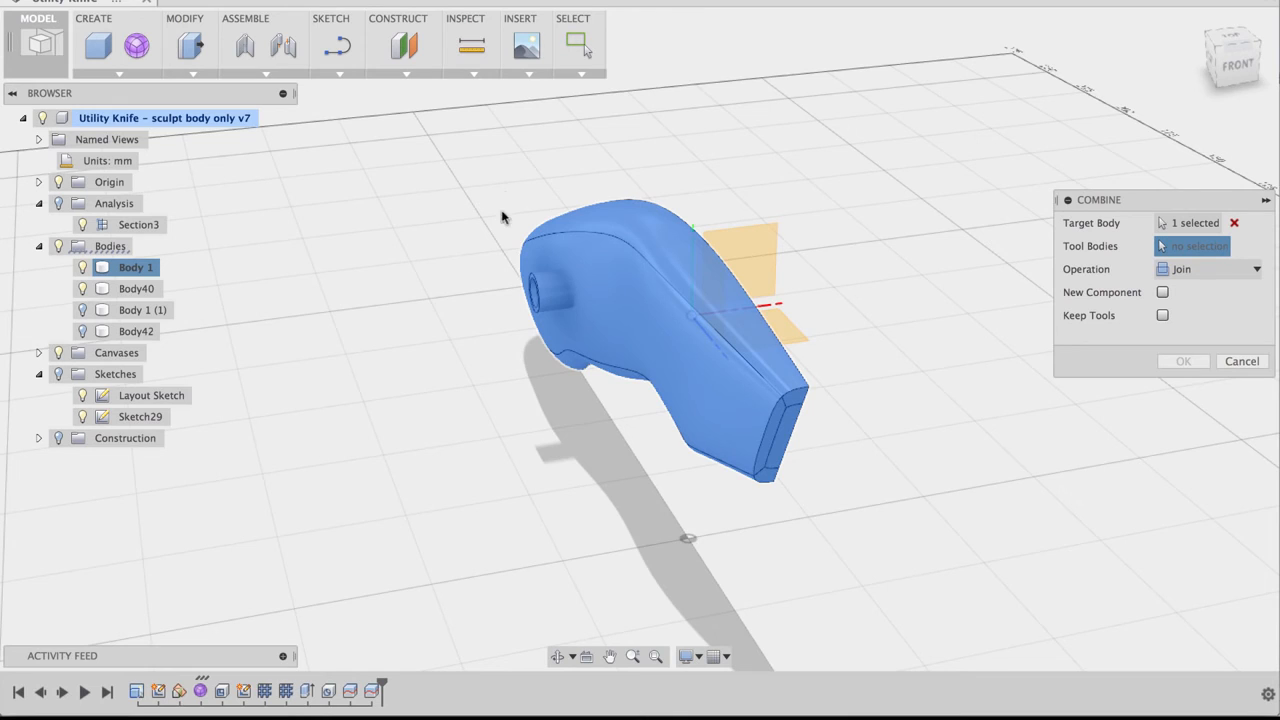
pyautogui.click(553, 288)
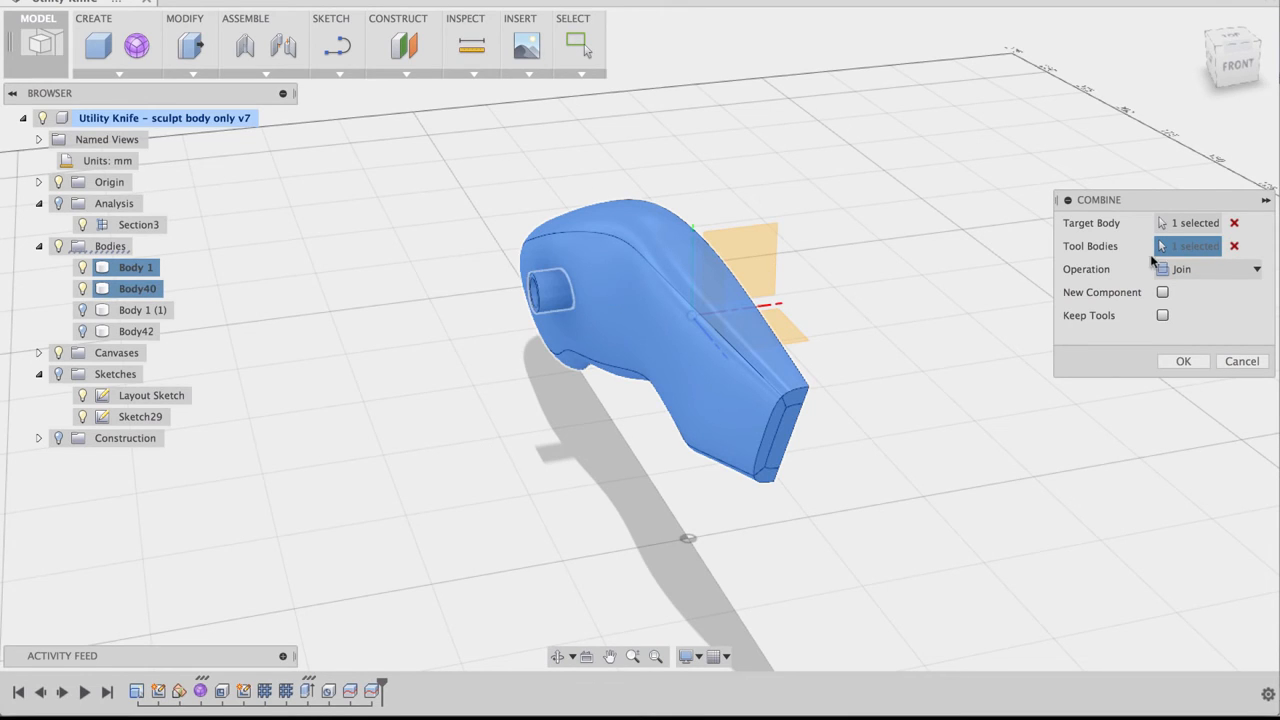
pyautogui.click(1176, 361)
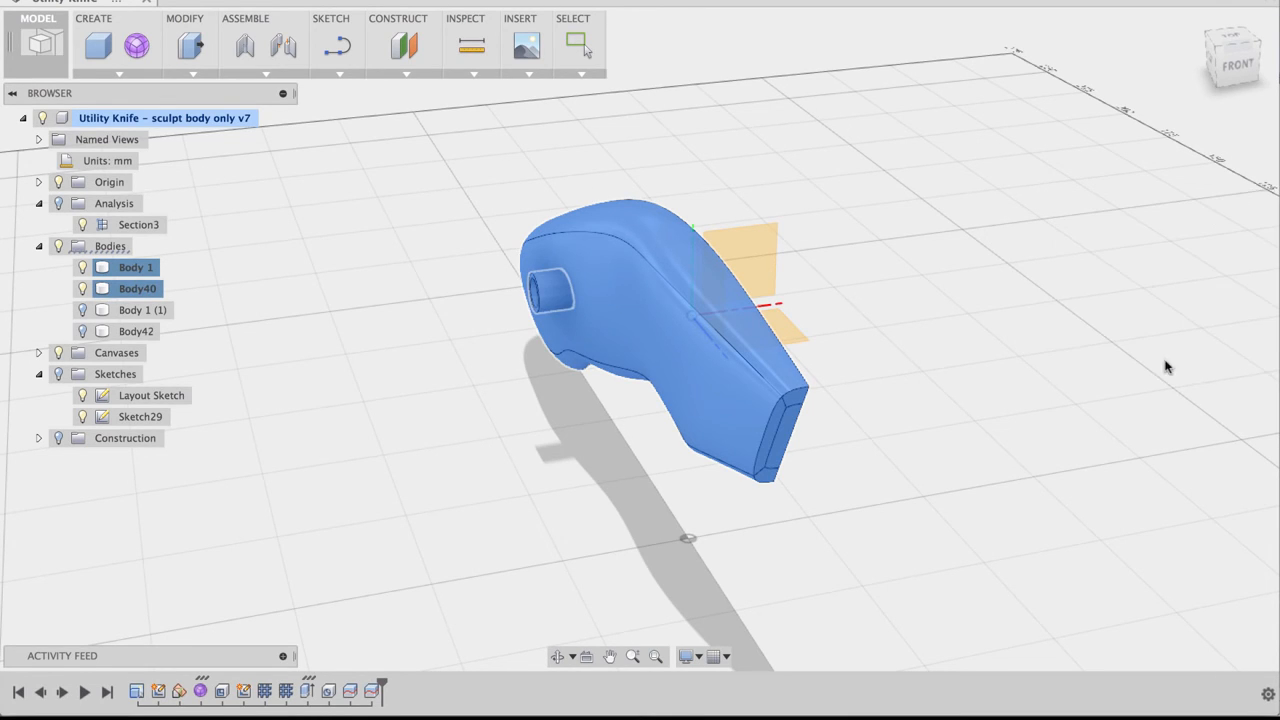
# Hide the joined half and show the opposite half with its cylinder piece.
pyautogui.moveTo(965, 258)
pyautogui.keyDown('shift'); pyautogui.mouseDown(button='middle')
pyautogui.moveTo(914, 251)
pyautogui.moveTo(988, 258)
pyautogui.mouseUp(button='middle'); pyautogui.keyUp('shift')
pyautogui.click(82, 267)
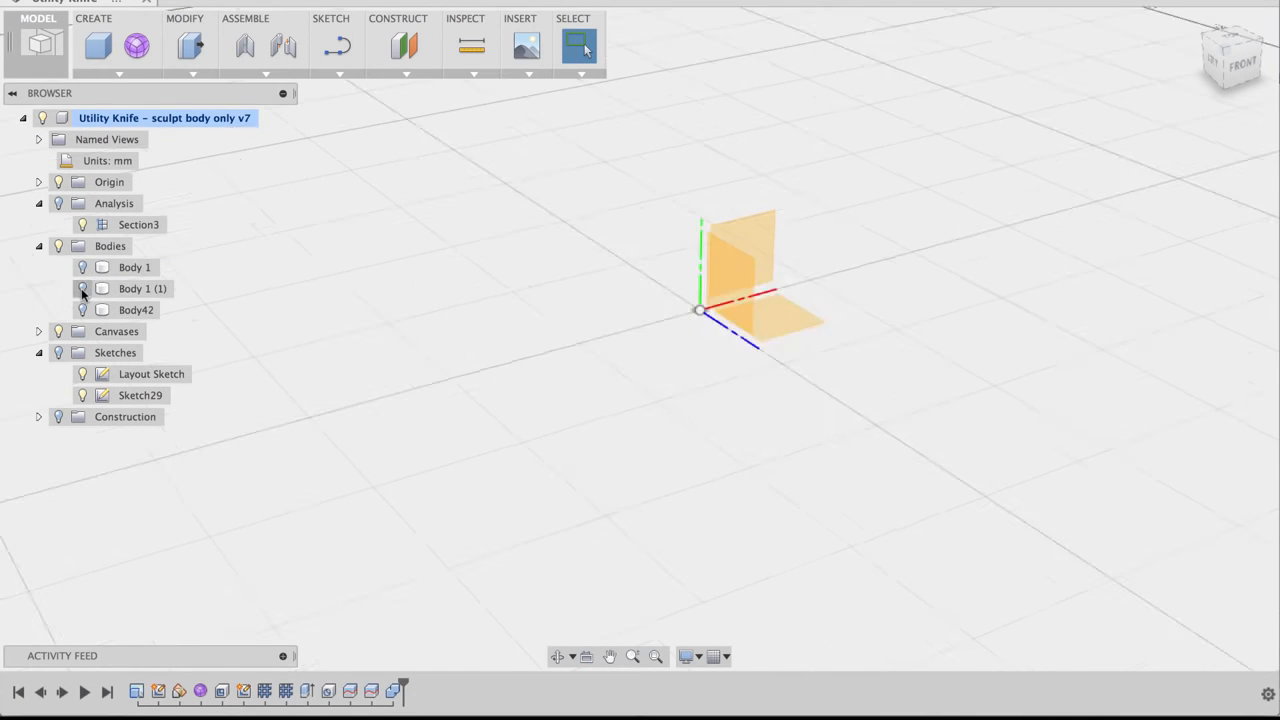
pyautogui.click(82, 288)
# Join the solid-ended cylinder piece to its body half with Combine.
pyautogui.keyDown('shift'); pyautogui.moveTo(569, 425); pyautogui.dragTo(486, 414, button='middle'); pyautogui.keyUp('shift')
pyautogui.rightClick(429, 363)
pyautogui.click(436, 320)
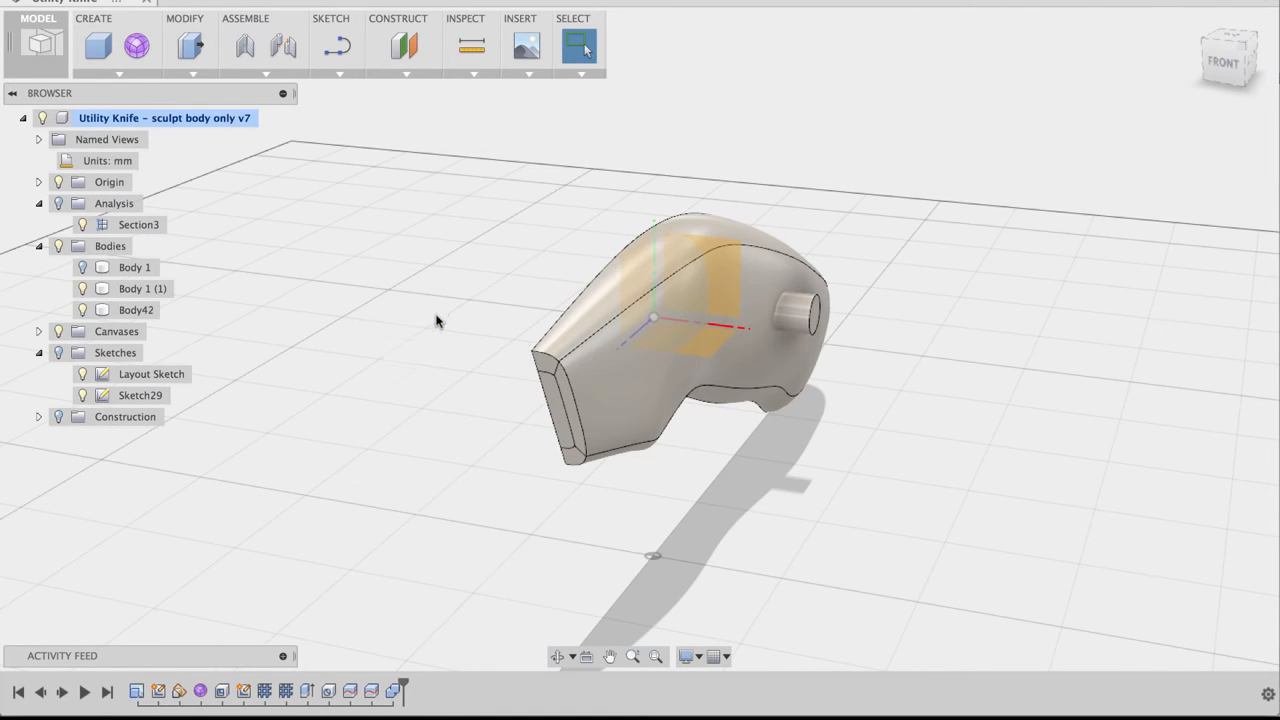
pyautogui.click(762, 267)
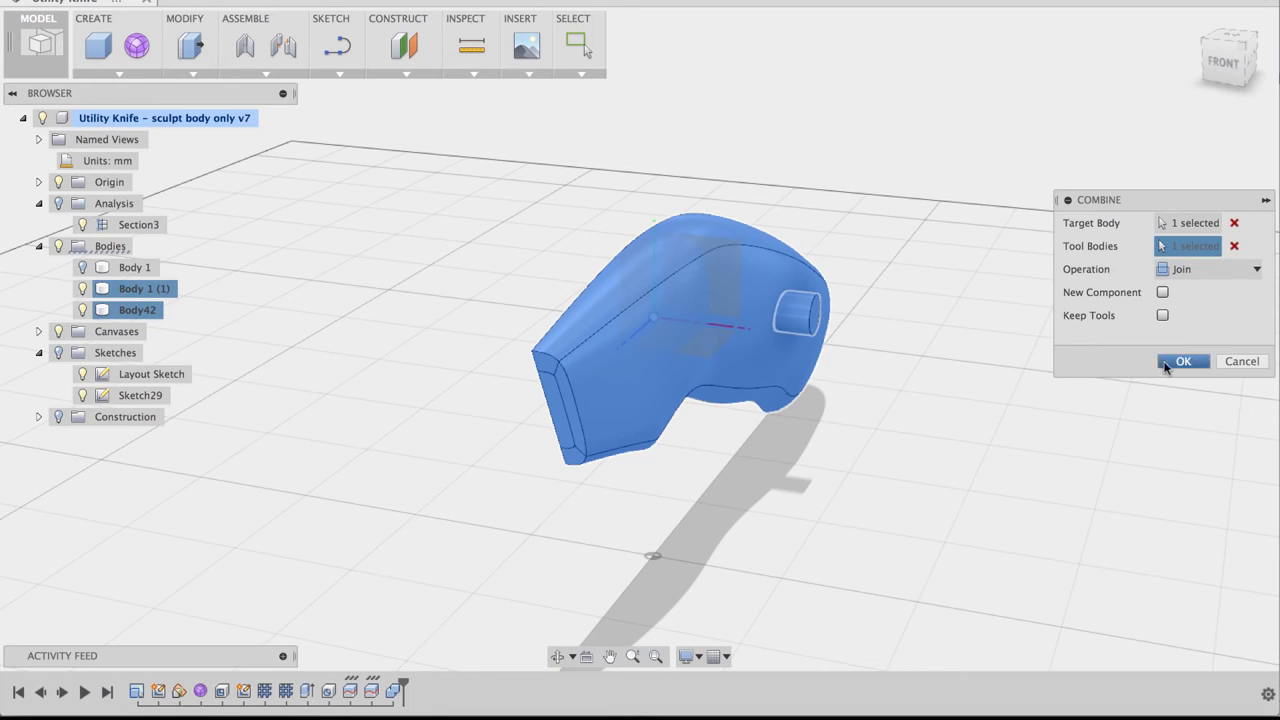
pyautogui.click(1164, 366)
# Show both halves again and delete the cylinder faces protruding outside the body on both sides.
pyautogui.keyDown('shift'); pyautogui.moveTo(419, 297); pyautogui.dragTo(854, 375, button='middle'); pyautogui.keyUp('shift')
pyautogui.keyDown('shift'); pyautogui.moveTo(760, 517); pyautogui.dragTo(874, 530, button='middle'); pyautogui.keyUp('shift')
pyautogui.keyDown('shift'); pyautogui.moveTo(560, 514); pyautogui.dragTo(584, 486, button='middle'); pyautogui.keyUp('shift')
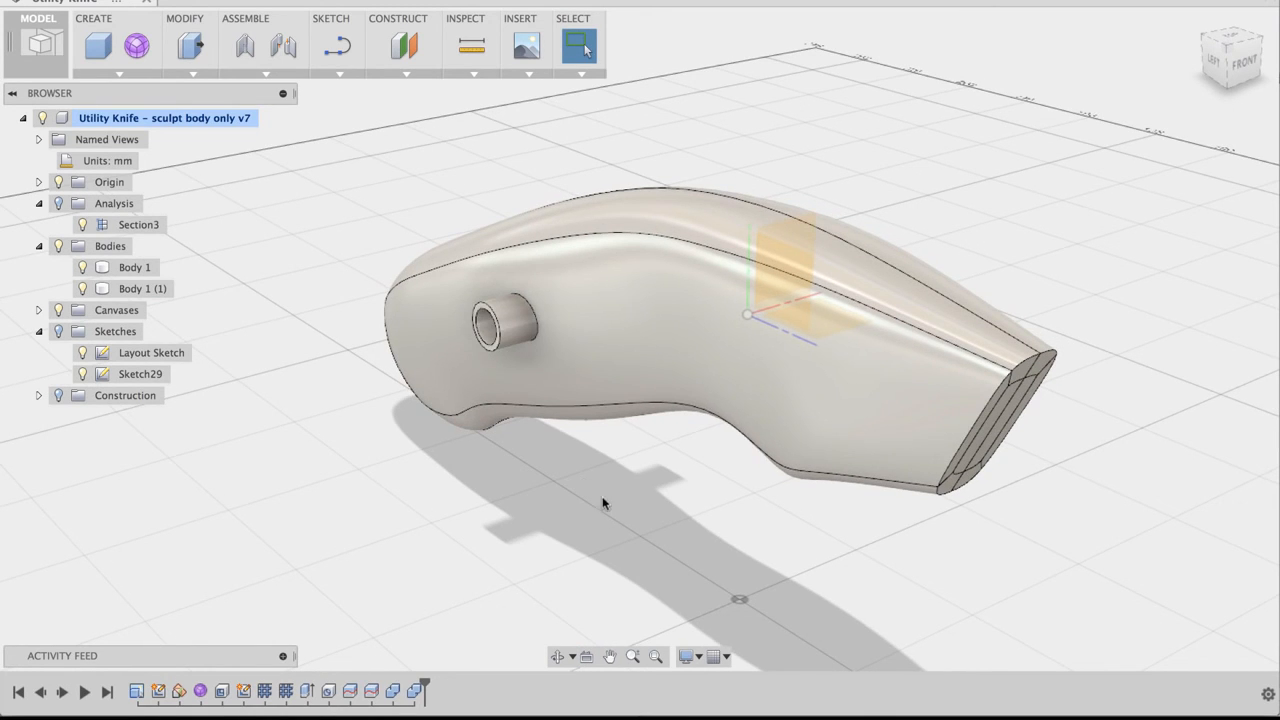
pyautogui.click(515, 330)
pyautogui.keyDown('shift'); pyautogui.moveTo(846, 163); pyautogui.dragTo(700, 168, button='middle'); pyautogui.keyUp('shift')
pyautogui.keyDown('shift'); pyautogui.click(837, 338); pyautogui.keyUp('shift')
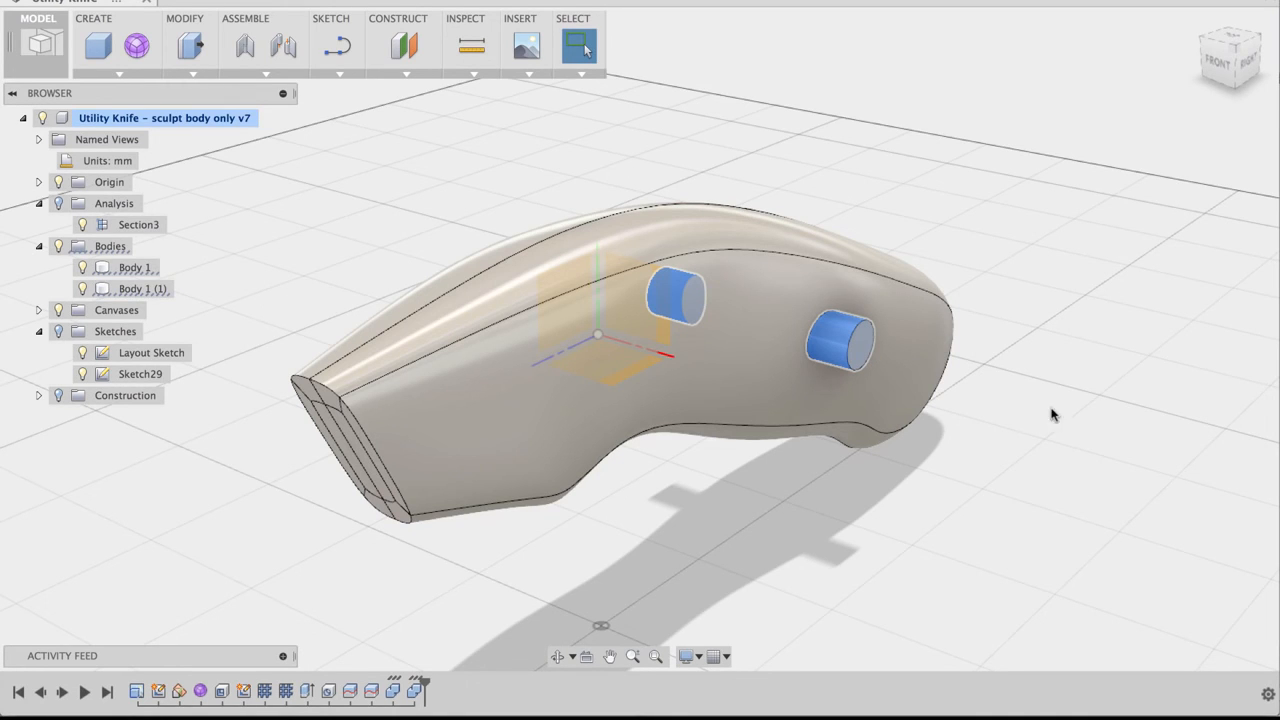
pyautogui.press('Delete')
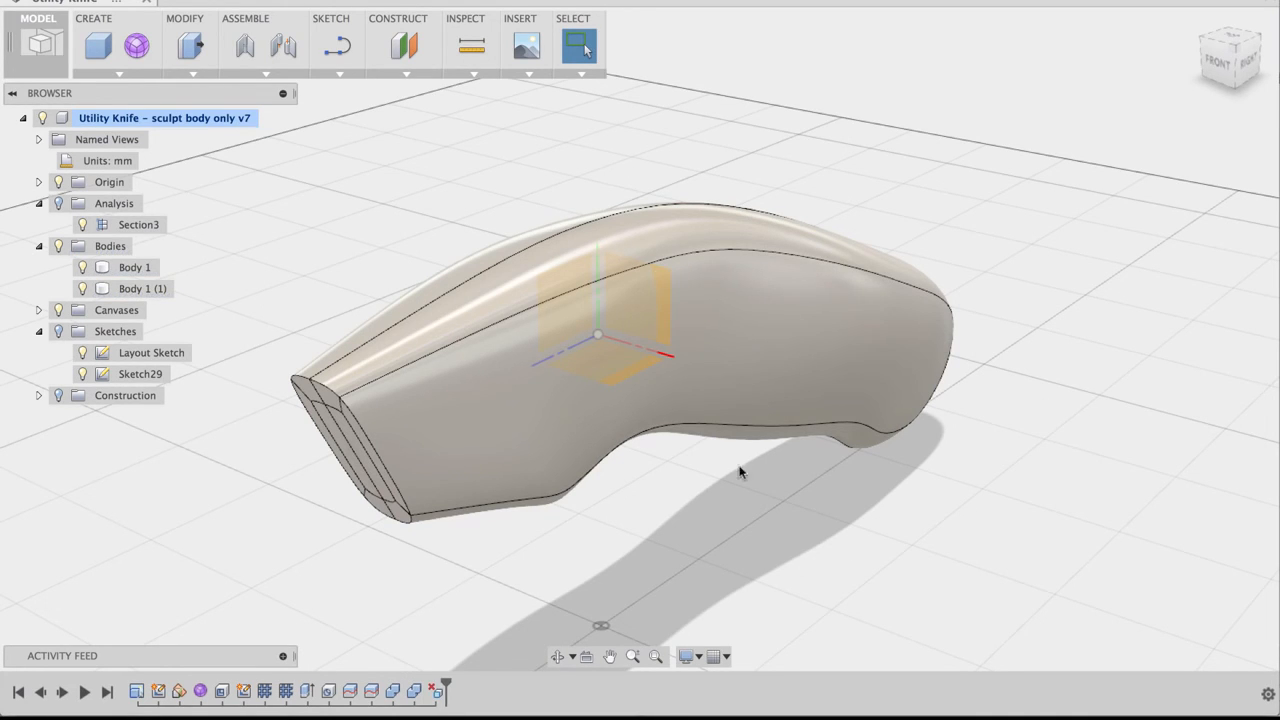
# Inspect the inside of each body half by hiding the other one, and show both halves again.
pyautogui.keyDown('shift'); pyautogui.moveTo(740, 472); pyautogui.dragTo(652, 504, button='middle'); pyautogui.keyUp('shift')
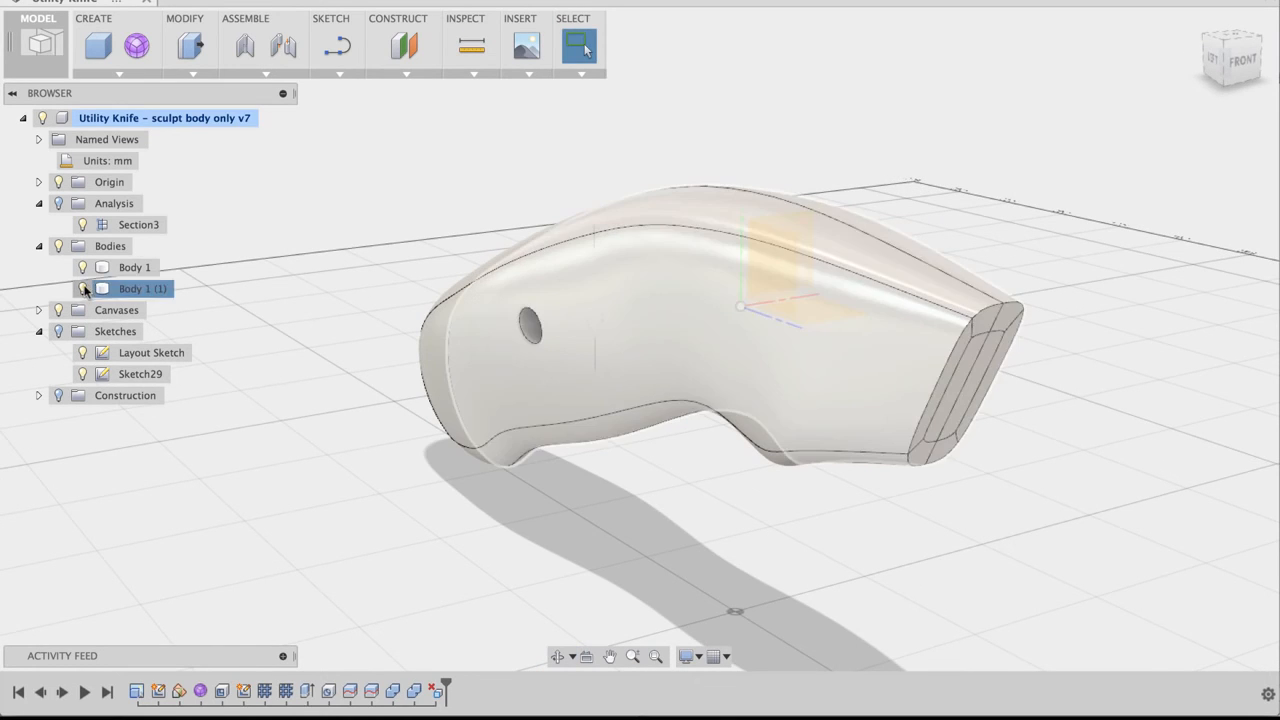
pyautogui.click(84, 288)
pyautogui.moveTo(776, 549)
pyautogui.keyDown('shift'); pyautogui.mouseDown(button='middle')
pyautogui.moveTo(606, 540)
pyautogui.moveTo(683, 523)
pyautogui.moveTo(640, 520)
pyautogui.moveTo(598, 490)
pyautogui.moveTo(566, 494)
pyautogui.moveTo(568, 481)
pyautogui.mouseUp(button='middle'); pyautogui.keyUp('shift')
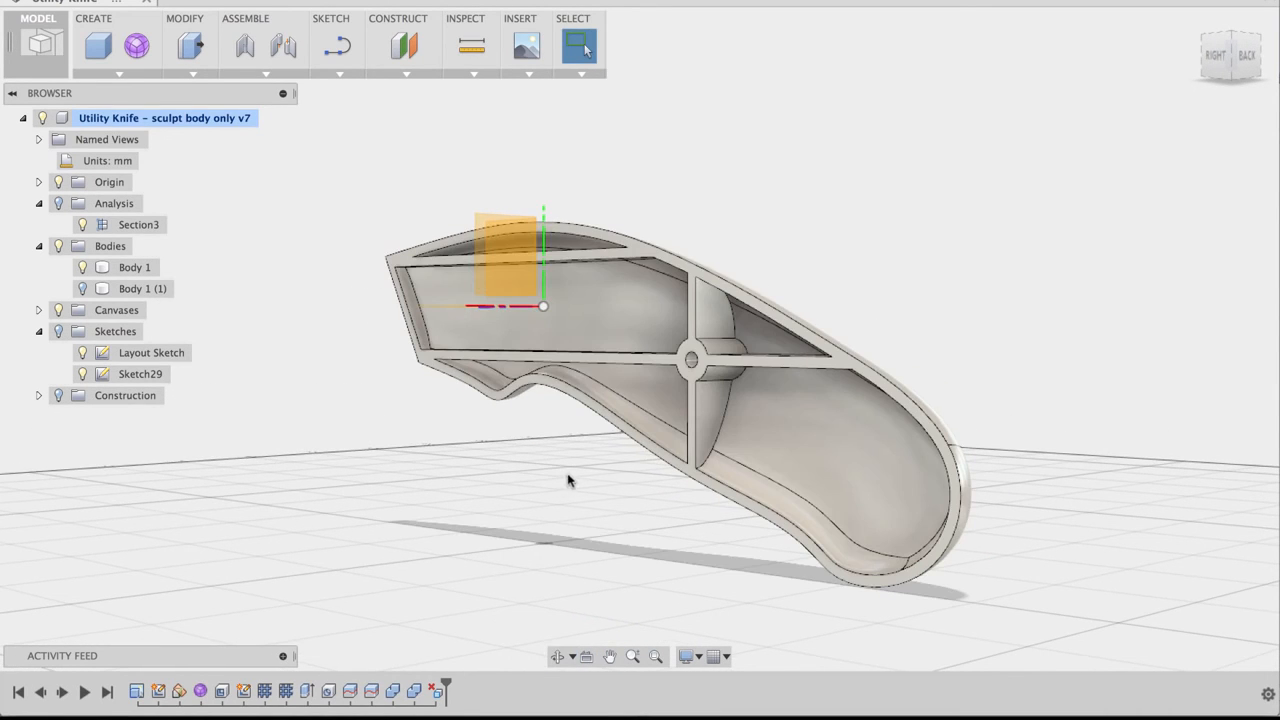
pyautogui.click(83, 267)
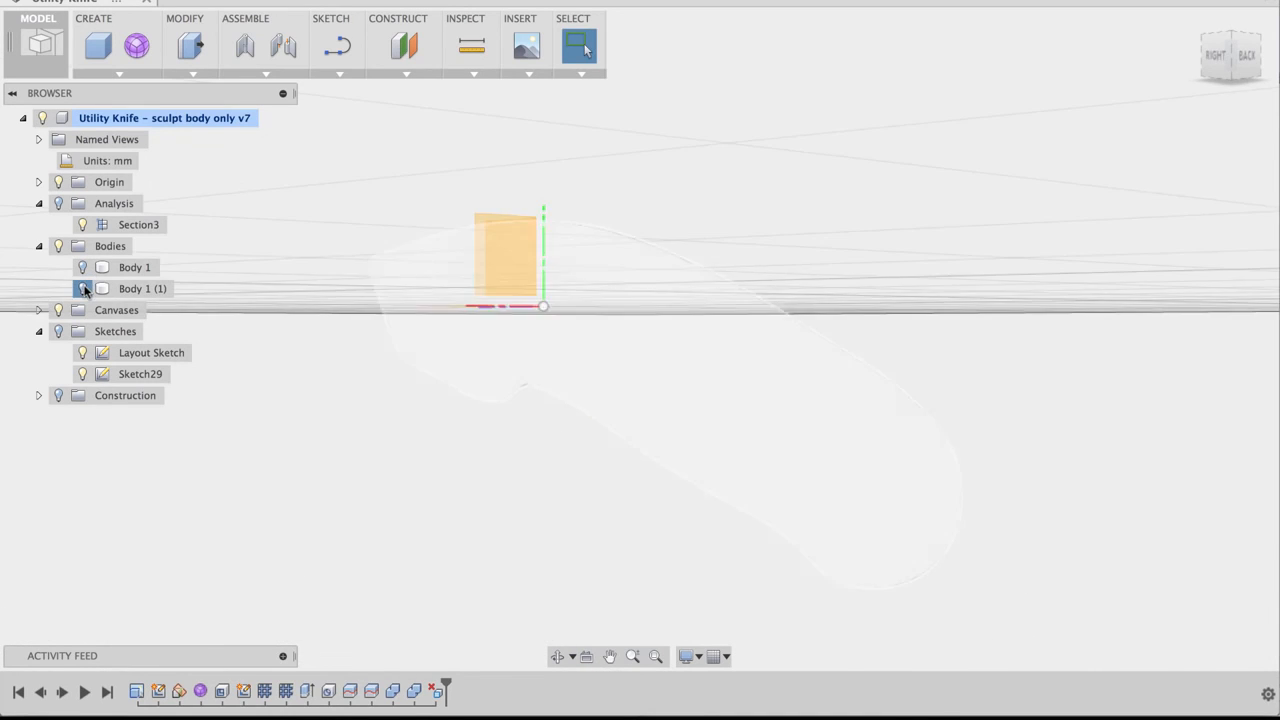
pyautogui.click(82, 288)
pyautogui.keyDown('shift'); pyautogui.moveTo(429, 437); pyautogui.dragTo(723, 509, button='middle'); pyautogui.keyUp('shift')
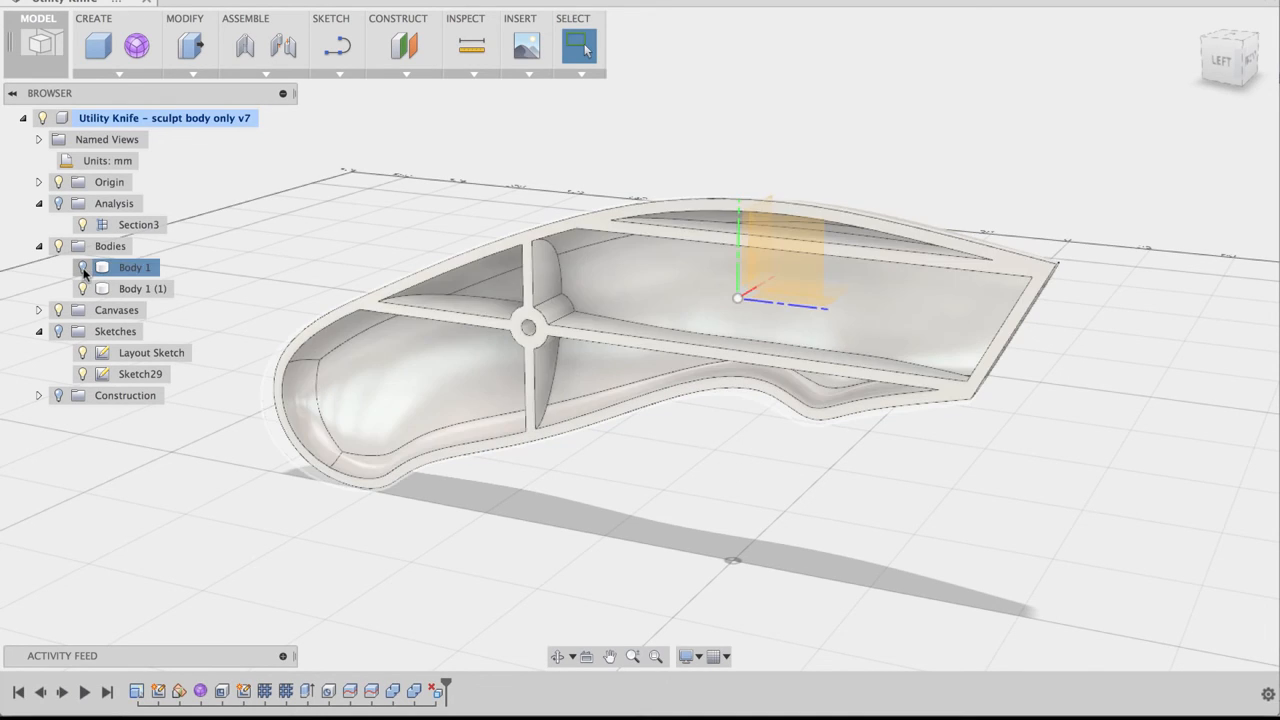
pyautogui.click(83, 268)
pyautogui.keyDown('shift'); pyautogui.moveTo(655, 447); pyautogui.dragTo(678, 514, button='middle'); pyautogui.keyUp('shift')
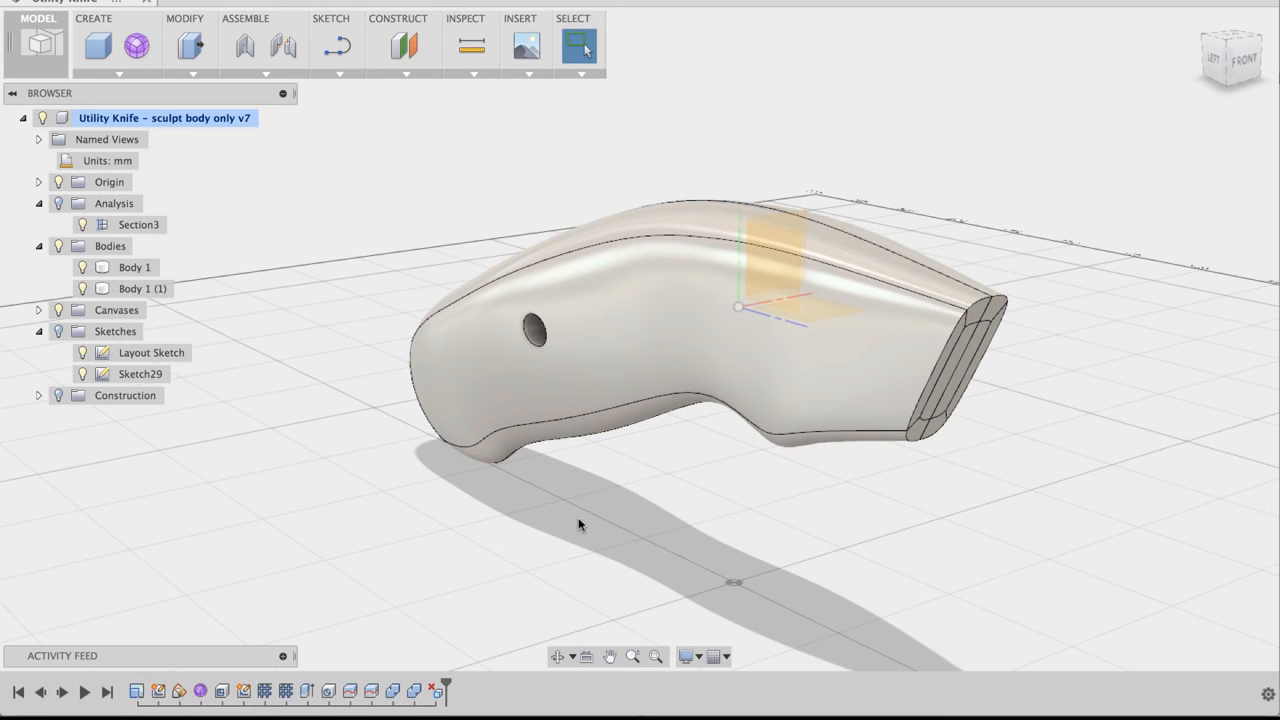
pyautogui.keyDown('shift'); pyautogui.moveTo(585, 506); pyautogui.dragTo(577, 516, button='middle'); pyautogui.keyUp('shift')
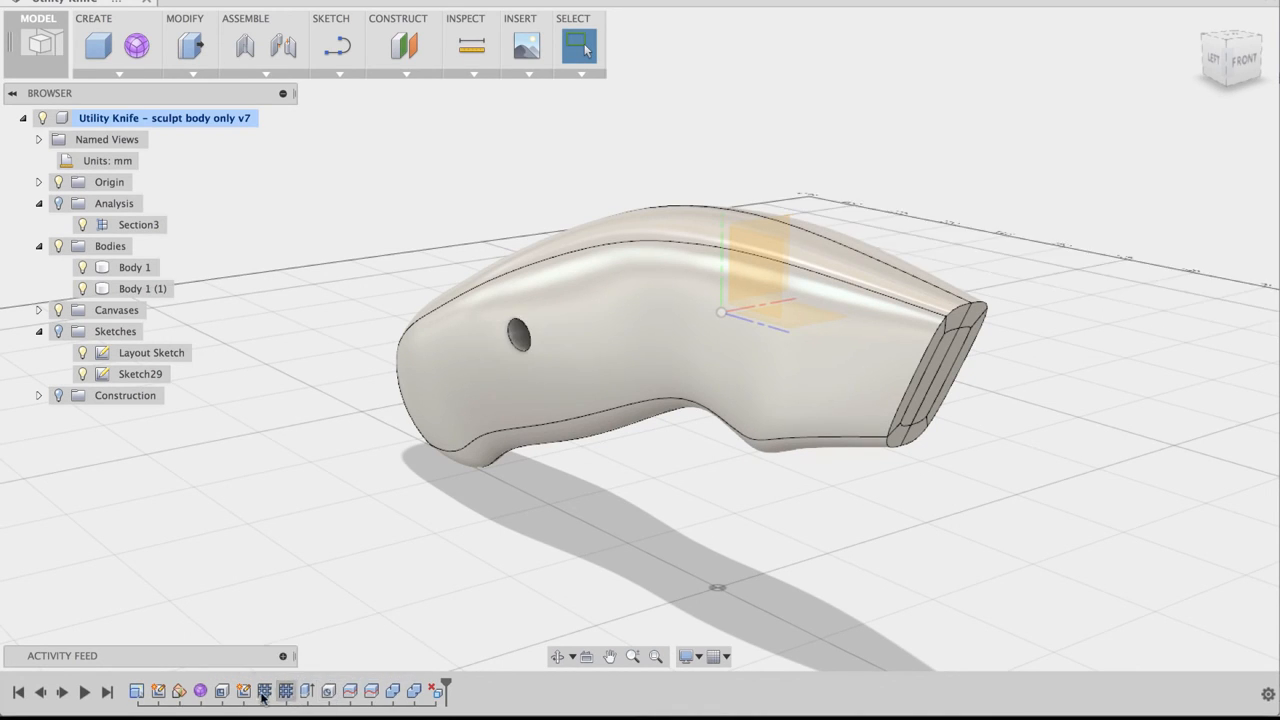
# Reopen the original sculpted form from the design history for editing and dismiss the Sculpt Environment notice.
pyautogui.click(201, 691)
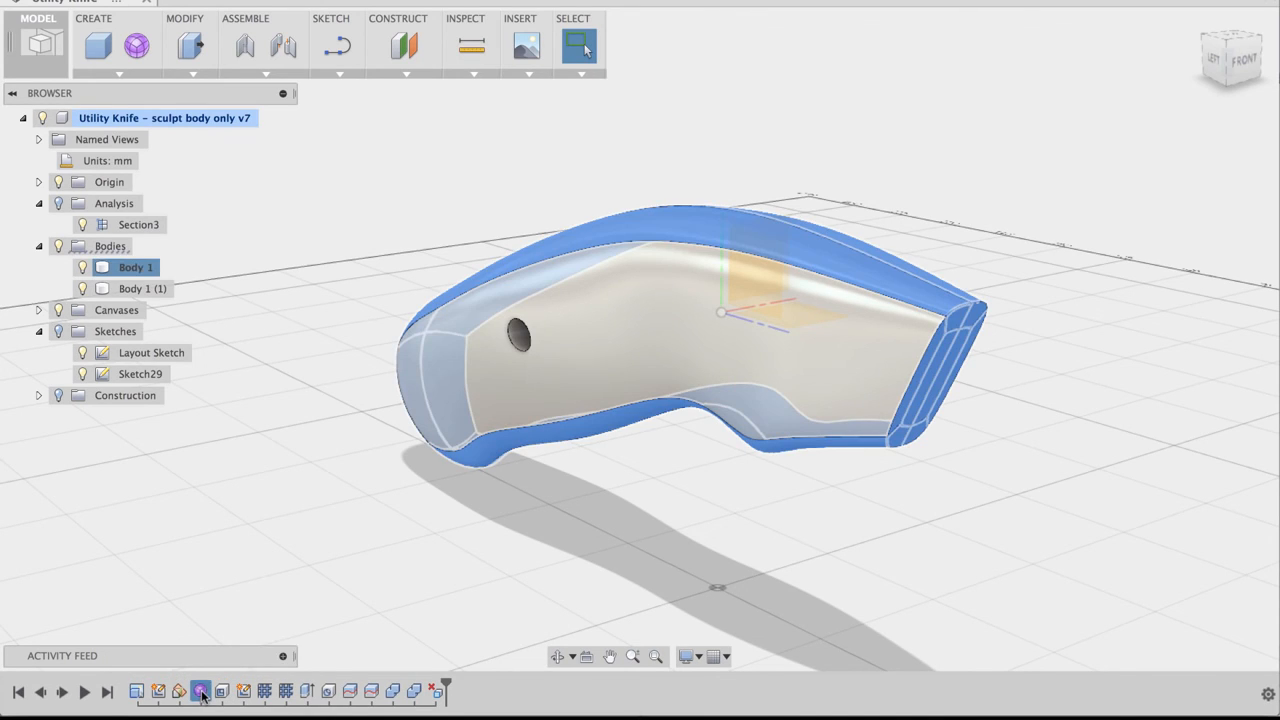
pyautogui.rightClick(201, 692)
pyautogui.click(234, 635)
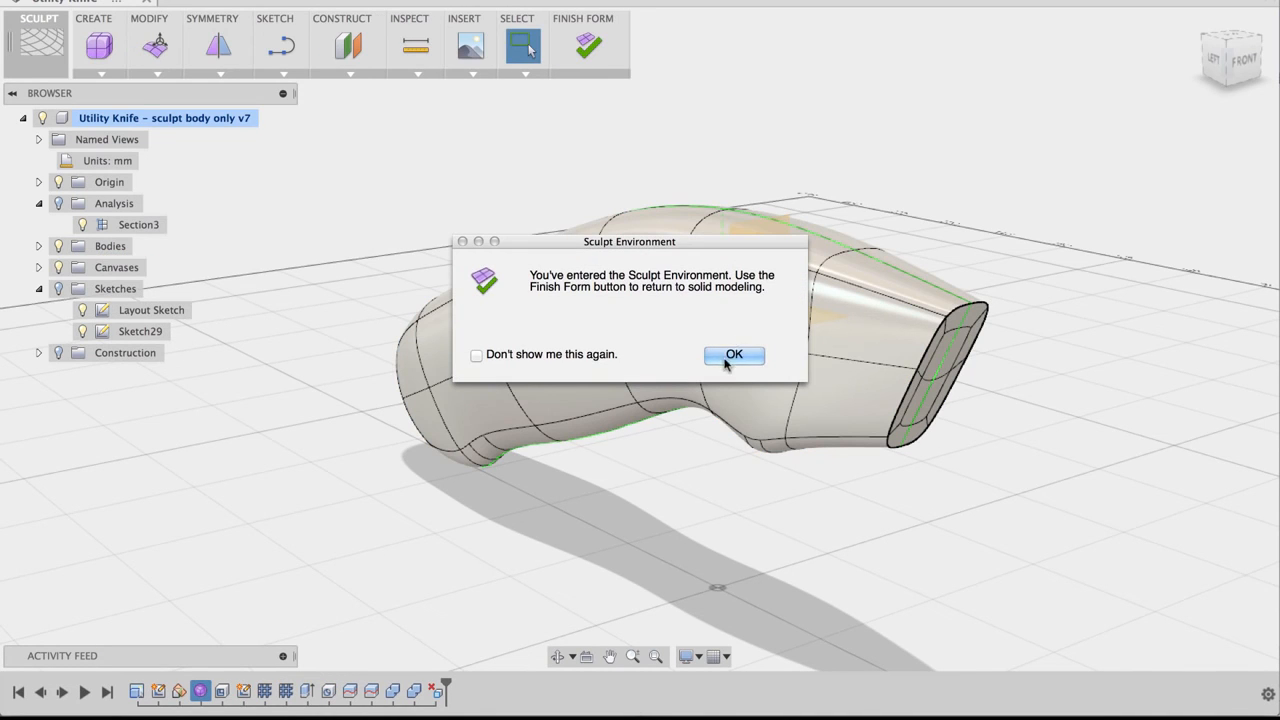
pyautogui.click(733, 356)
# Use Edit Form to move the face along the middle of the handle's underside 5 mm downward.
pyautogui.moveTo(626, 521)
pyautogui.keyDown('shift'); pyautogui.mouseDown(button='middle')
pyautogui.moveTo(597, 529)
pyautogui.moveTo(668, 531)
pyautogui.mouseUp(button='middle'); pyautogui.keyUp('shift')
pyautogui.click(1226, 60)
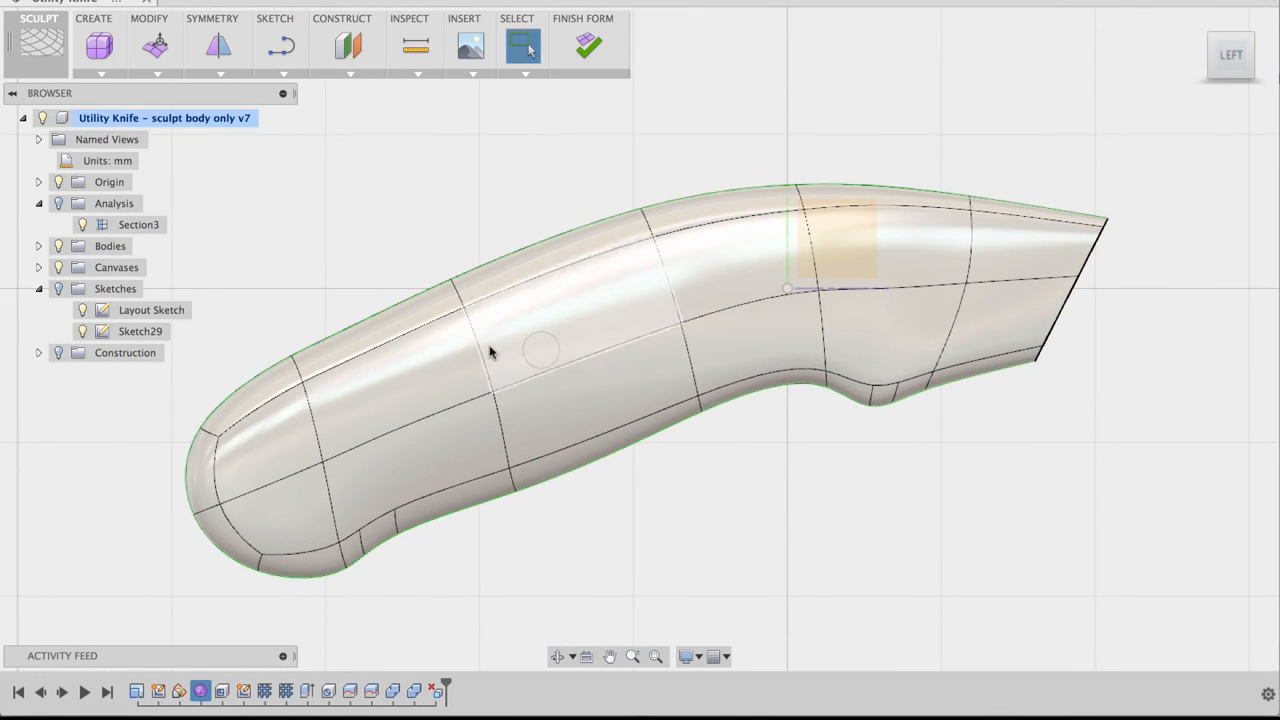
pyautogui.click(594, 458)
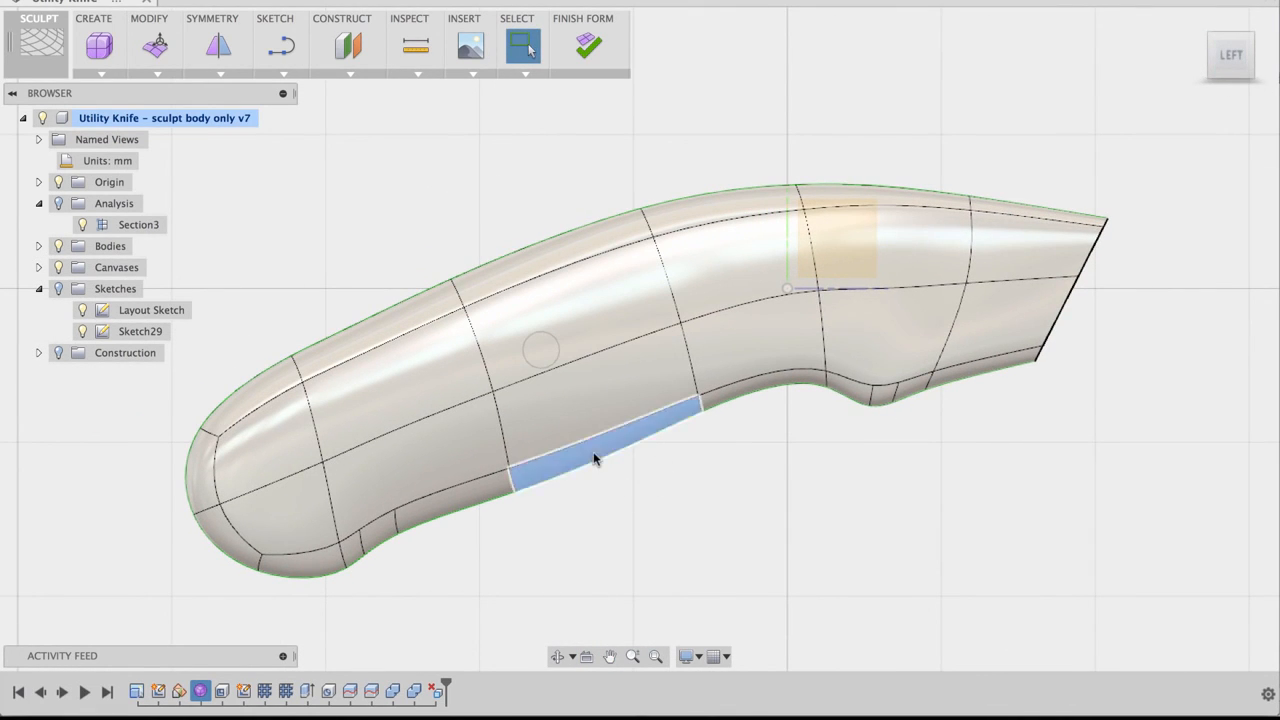
pyautogui.rightClick(594, 457)
pyautogui.click(652, 430)
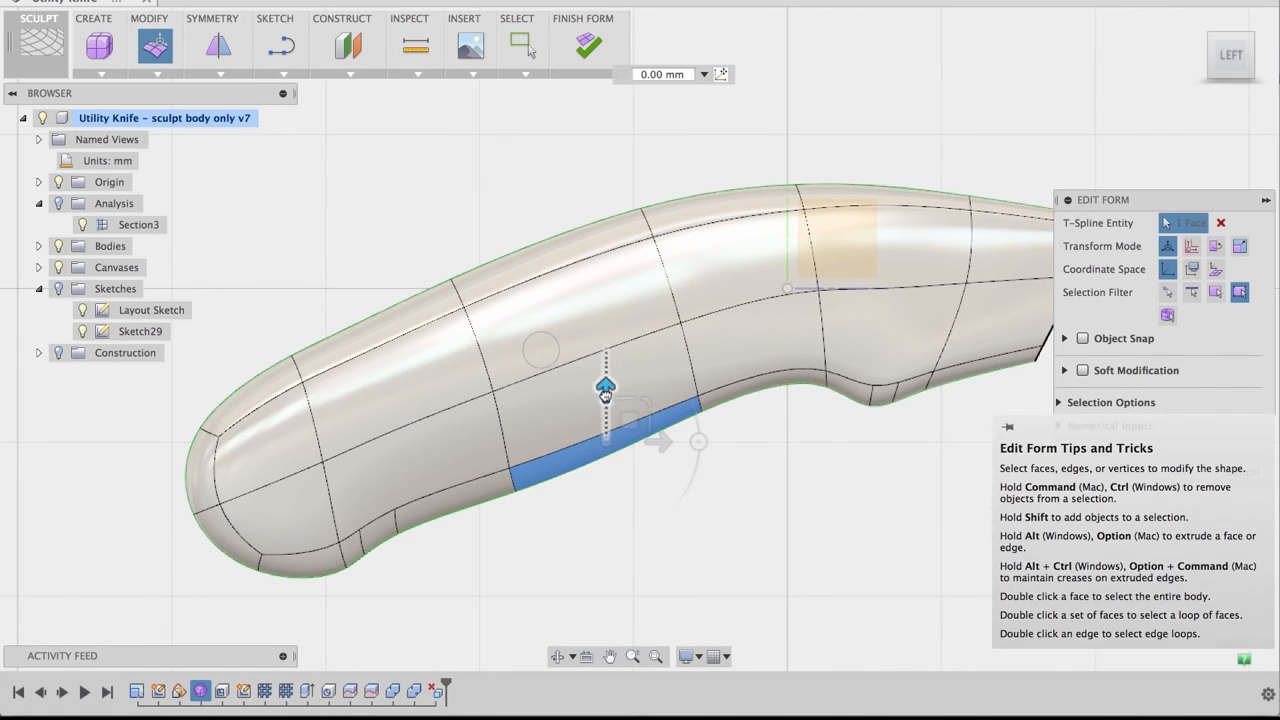
pyautogui.moveTo(606, 392); pyautogui.dragTo(607, 408)
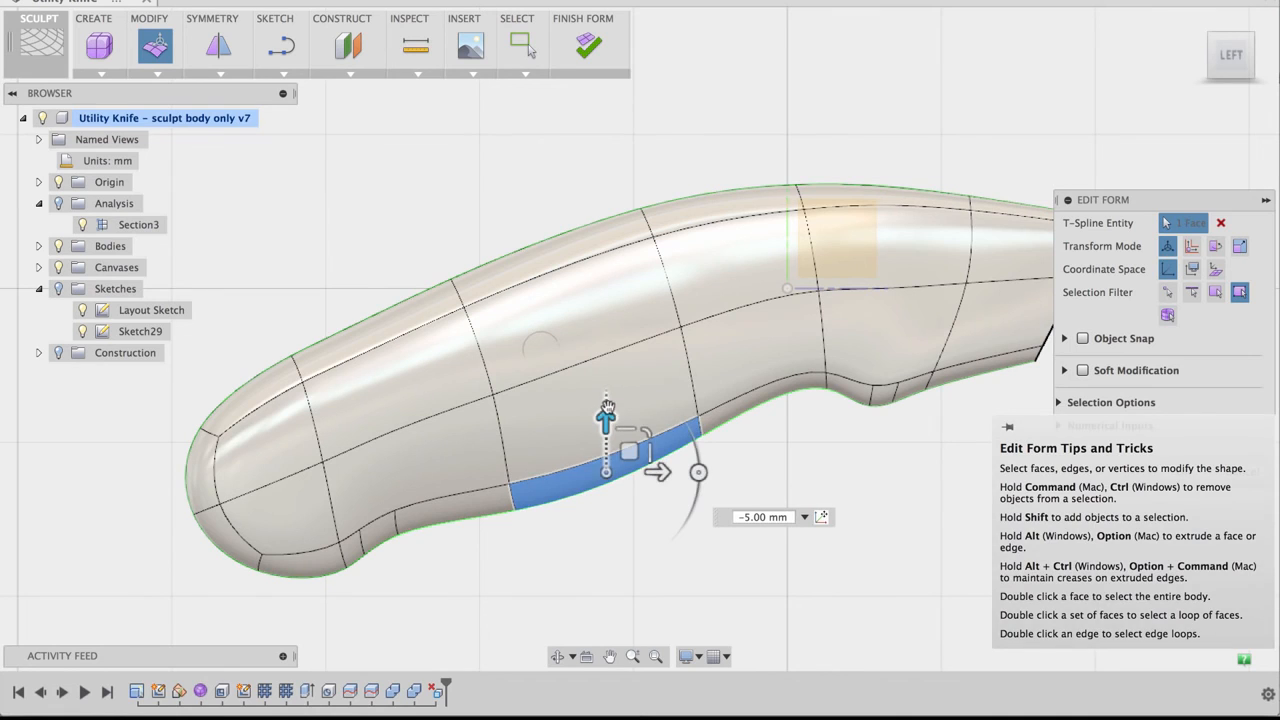
# Move the short edge at the finger bump on the underside 5 mm downward, accept the edit and finish the form.
pyautogui.scroll(-2, 862, 494)
pyautogui.moveTo(865, 478); pyautogui.dragTo(789, 480, button='middle')
pyautogui.scroll(2, 795, 436)
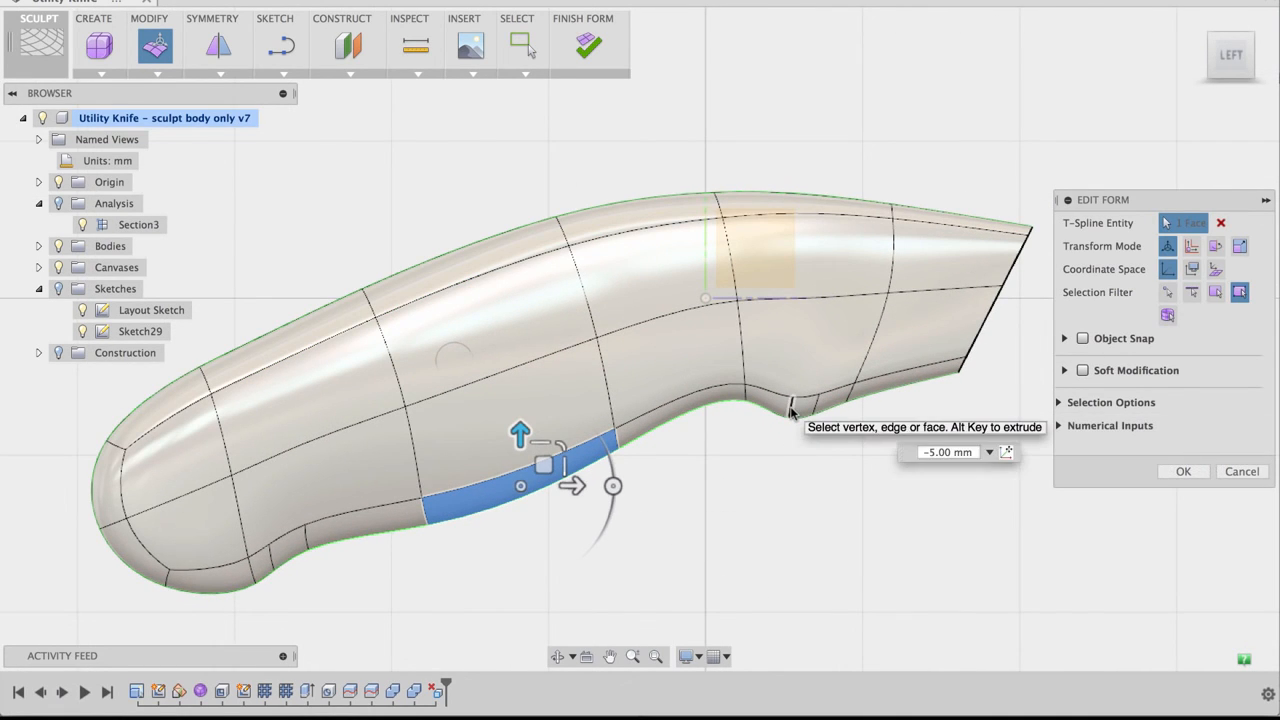
pyautogui.click(790, 410)
pyautogui.click(795, 443)
pyautogui.keyDown('shift'); pyautogui.moveTo(795, 439); pyautogui.dragTo(794, 439, button='middle'); pyautogui.keyUp('shift')
pyautogui.click(794, 408)
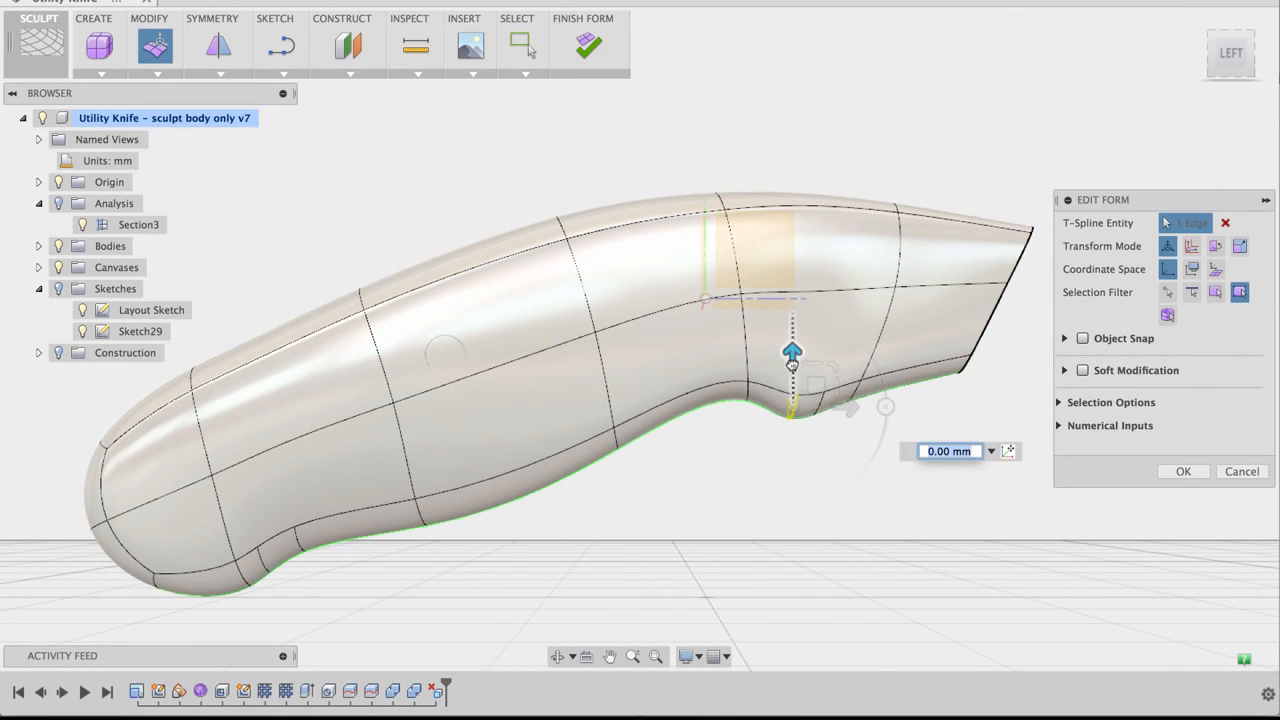
pyautogui.moveTo(792, 354); pyautogui.dragTo(791, 385)
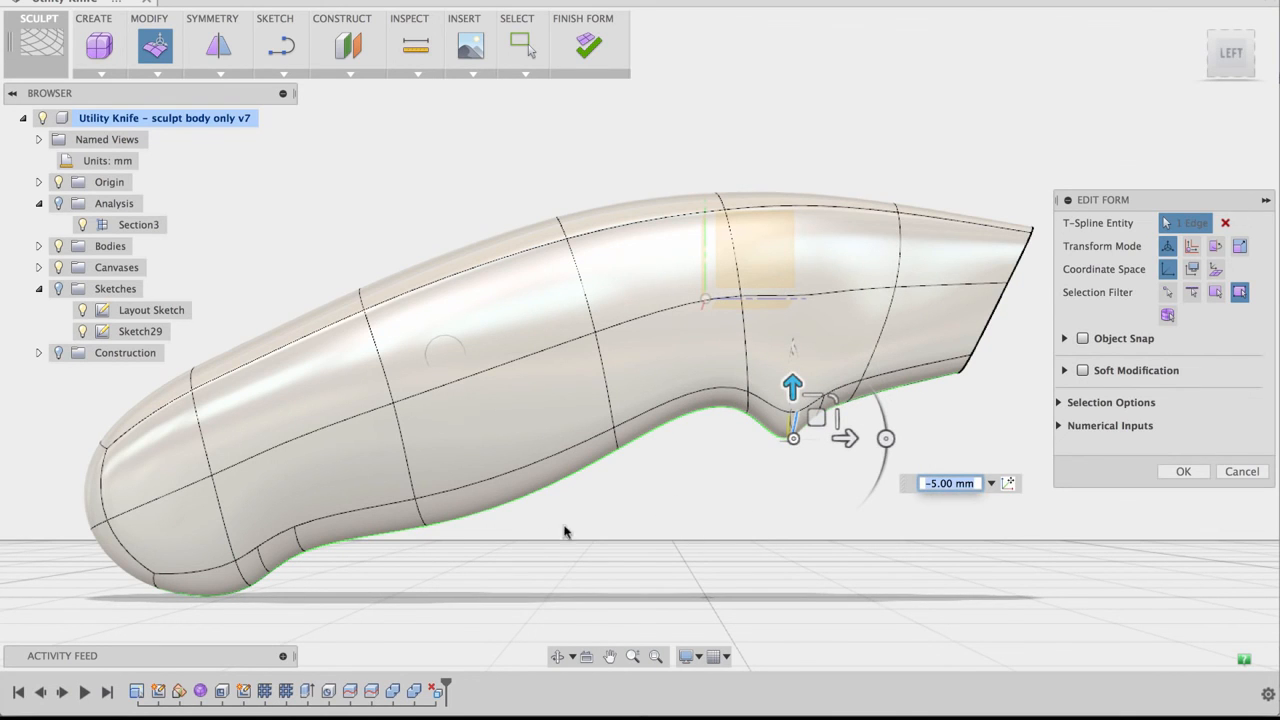
pyautogui.moveTo(565, 532); pyautogui.dragTo(591, 528, button='middle')
pyautogui.click(1183, 471)
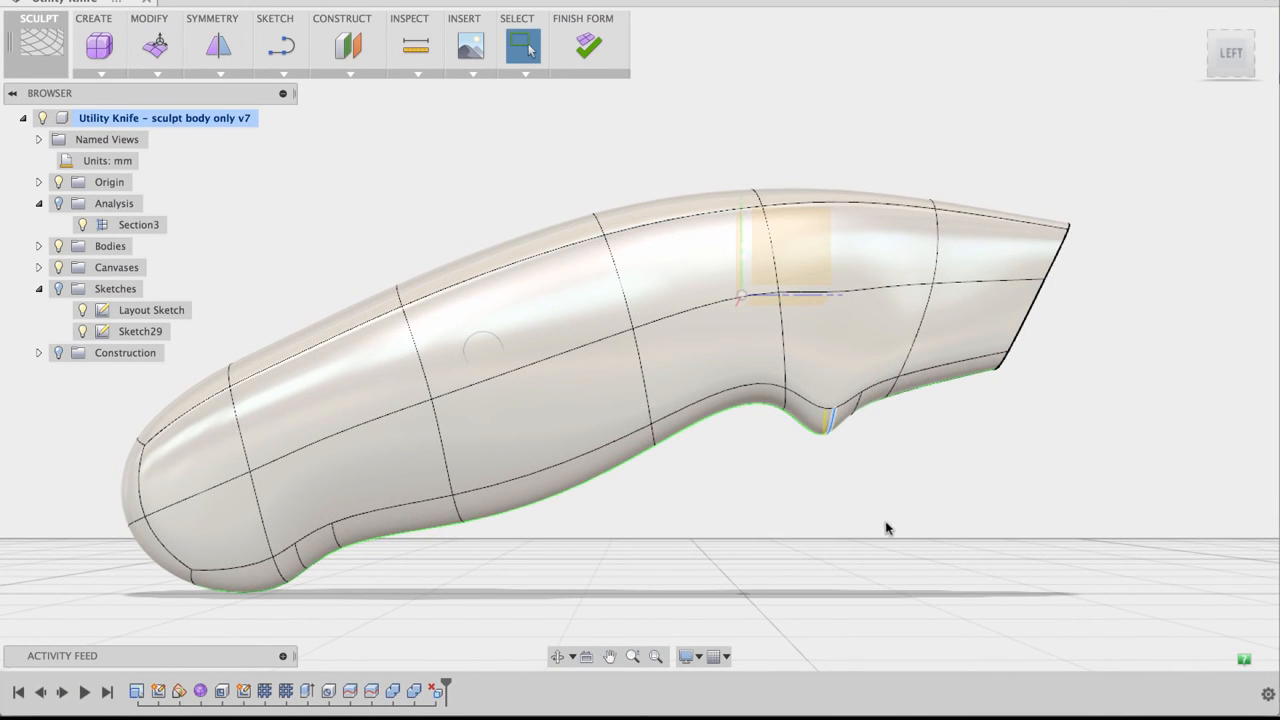
pyautogui.moveTo(886, 528)
pyautogui.keyDown('shift'); pyautogui.mouseDown(button='middle')
pyautogui.moveTo(863, 529)
pyautogui.moveTo(894, 497)
pyautogui.moveTo(863, 520)
pyautogui.mouseUp(button='middle'); pyautogui.keyUp('shift')
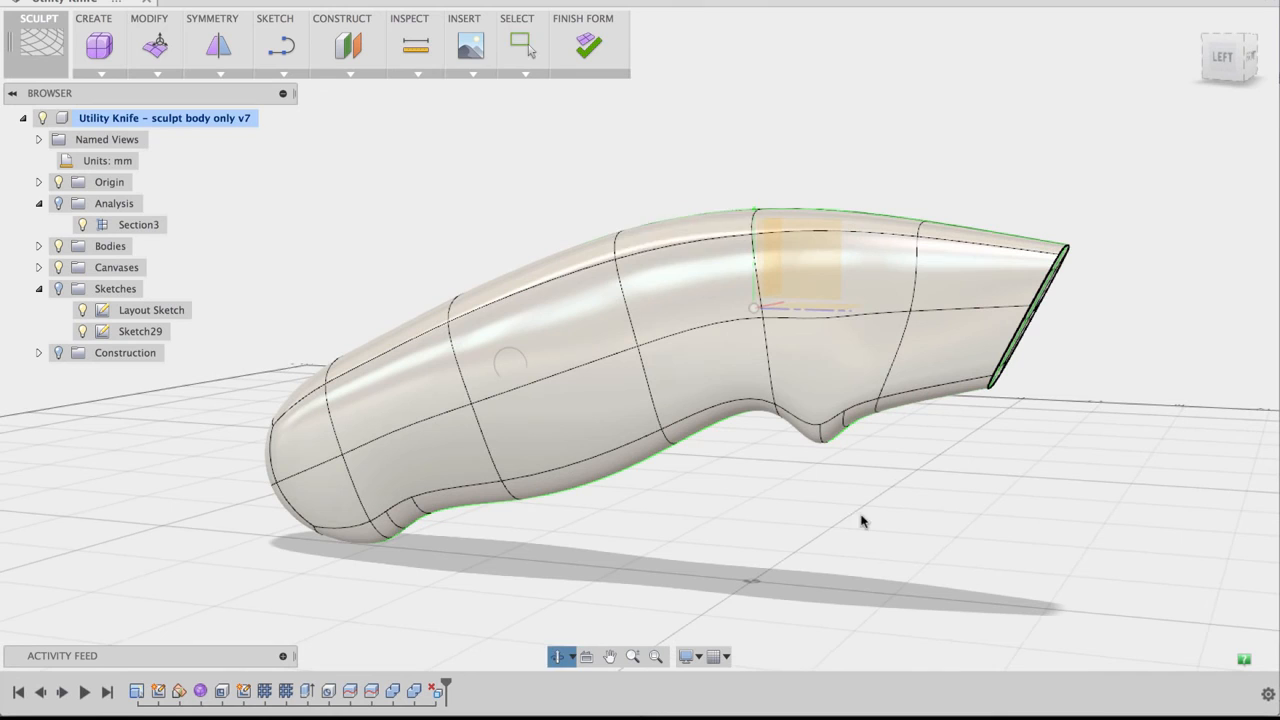
pyautogui.click(588, 50)
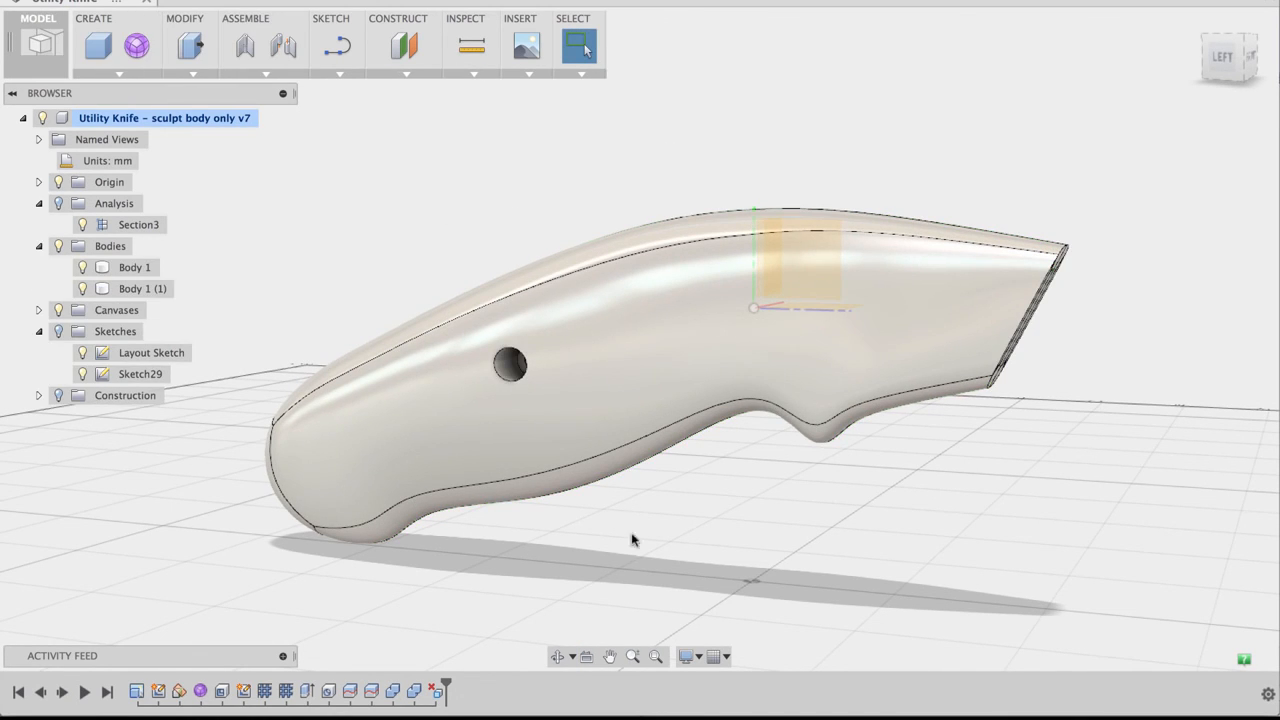
# Check the reshaped knife body inside and out by hiding and reshowing the half with the screw hole.
pyautogui.keyDown('shift'); pyautogui.moveTo(632, 534); pyautogui.dragTo(636, 519, button='middle'); pyautogui.keyUp('shift')
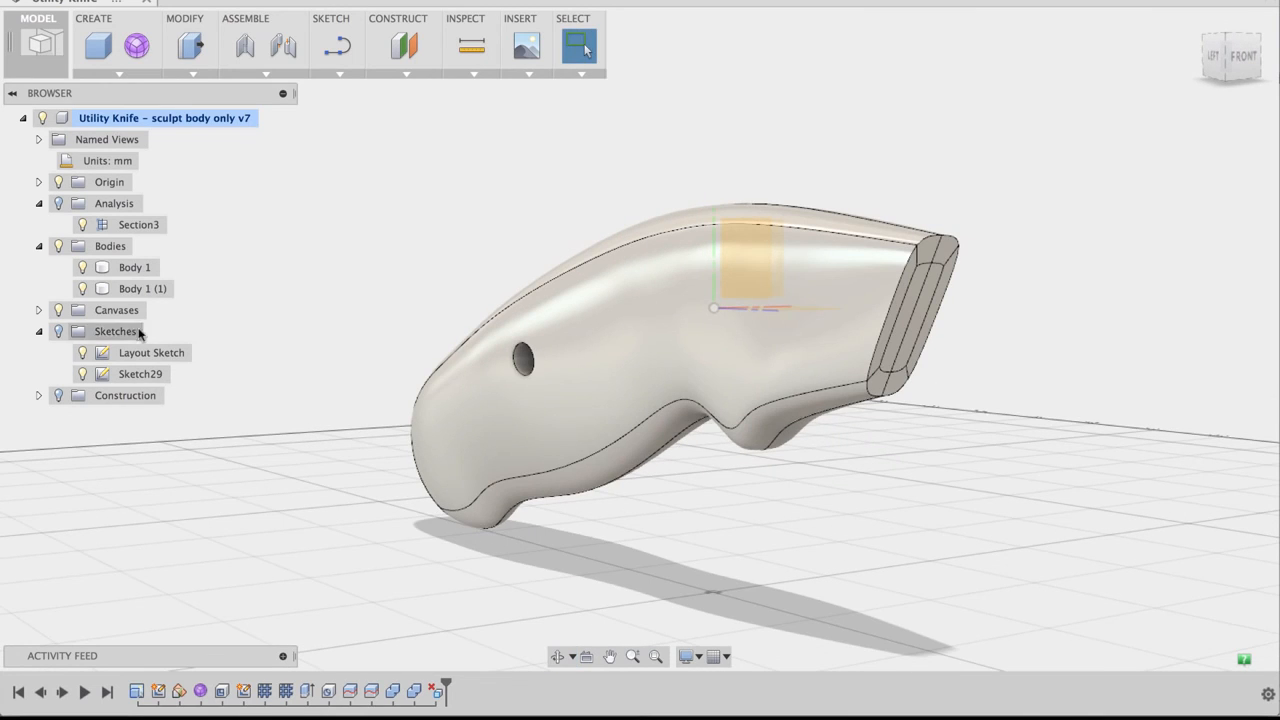
pyautogui.click(82, 267)
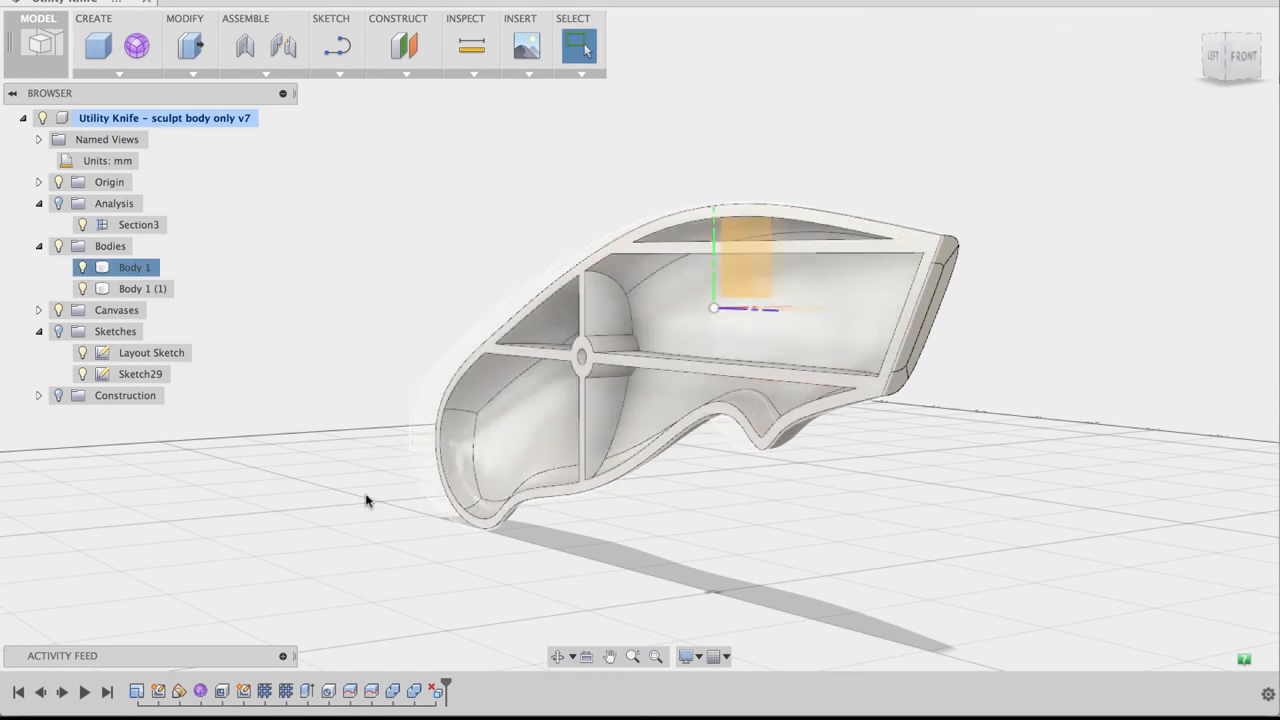
pyautogui.keyDown('shift'); pyautogui.moveTo(871, 546); pyautogui.dragTo(903, 523, button='middle'); pyautogui.keyUp('shift')
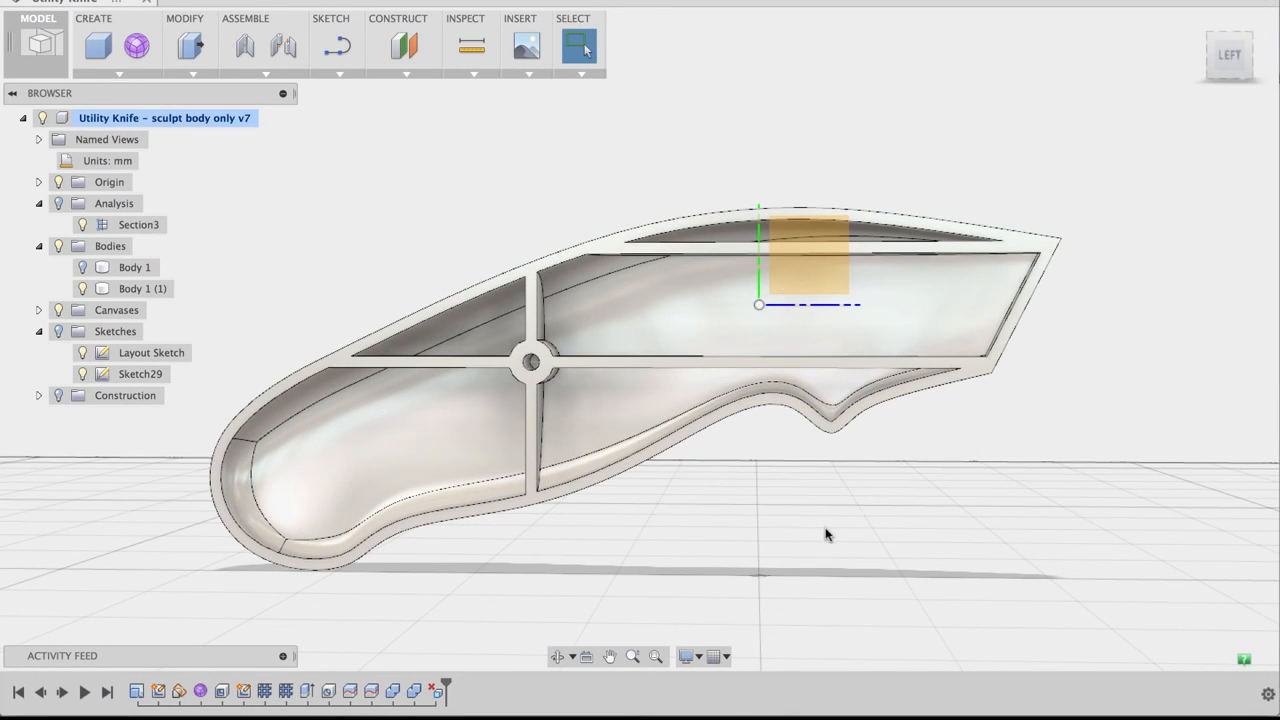
pyautogui.keyDown('shift'); pyautogui.moveTo(826, 535); pyautogui.dragTo(770, 520, button='middle'); pyautogui.keyUp('shift')
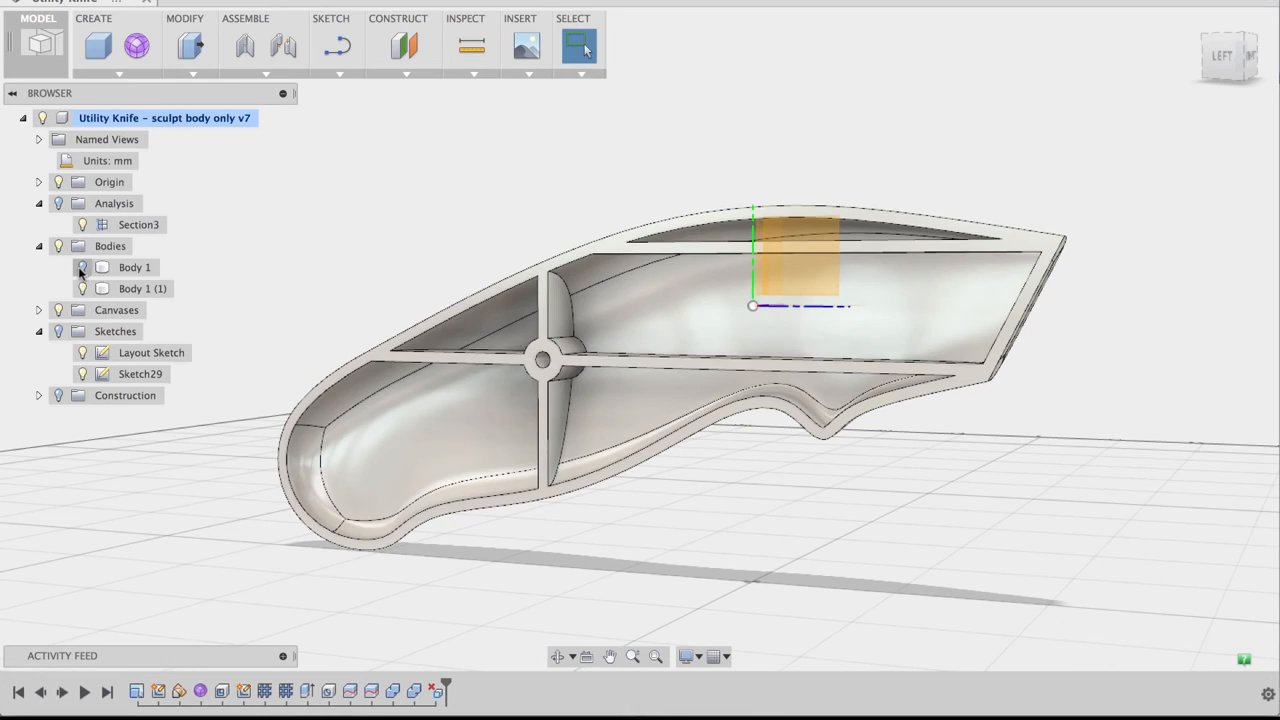
pyautogui.click(82, 267)
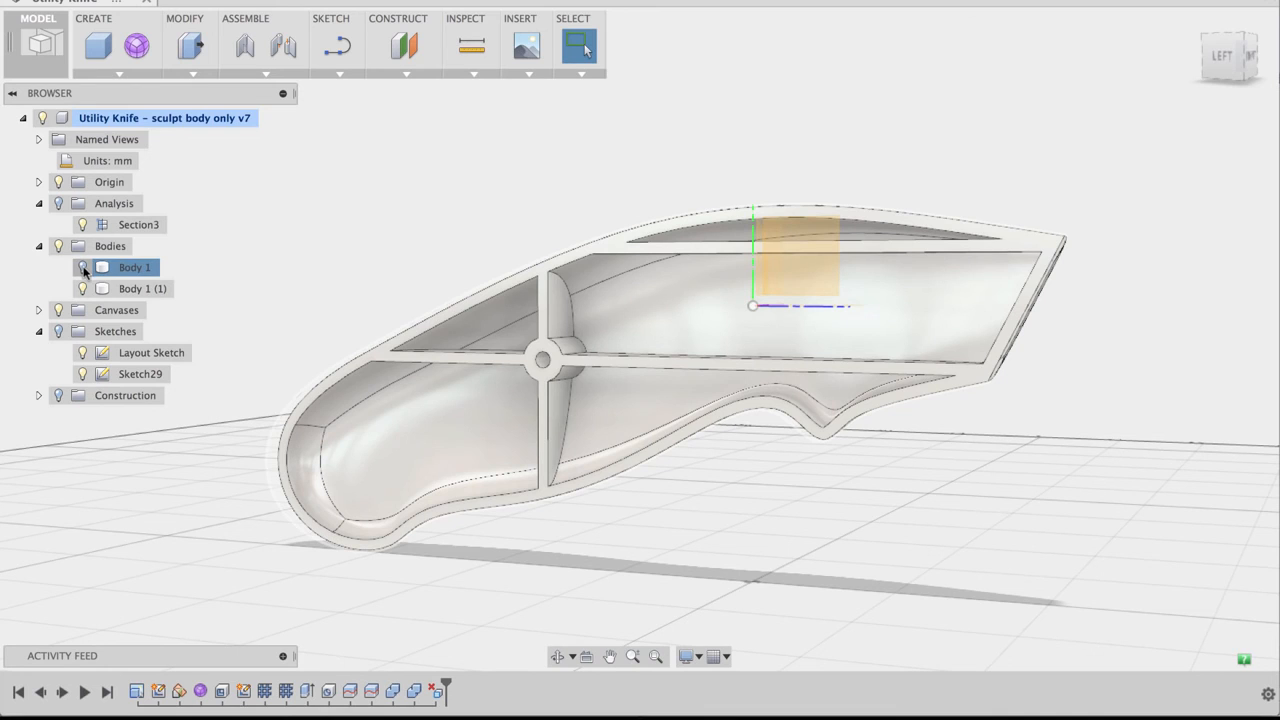
pyautogui.click(82, 266)
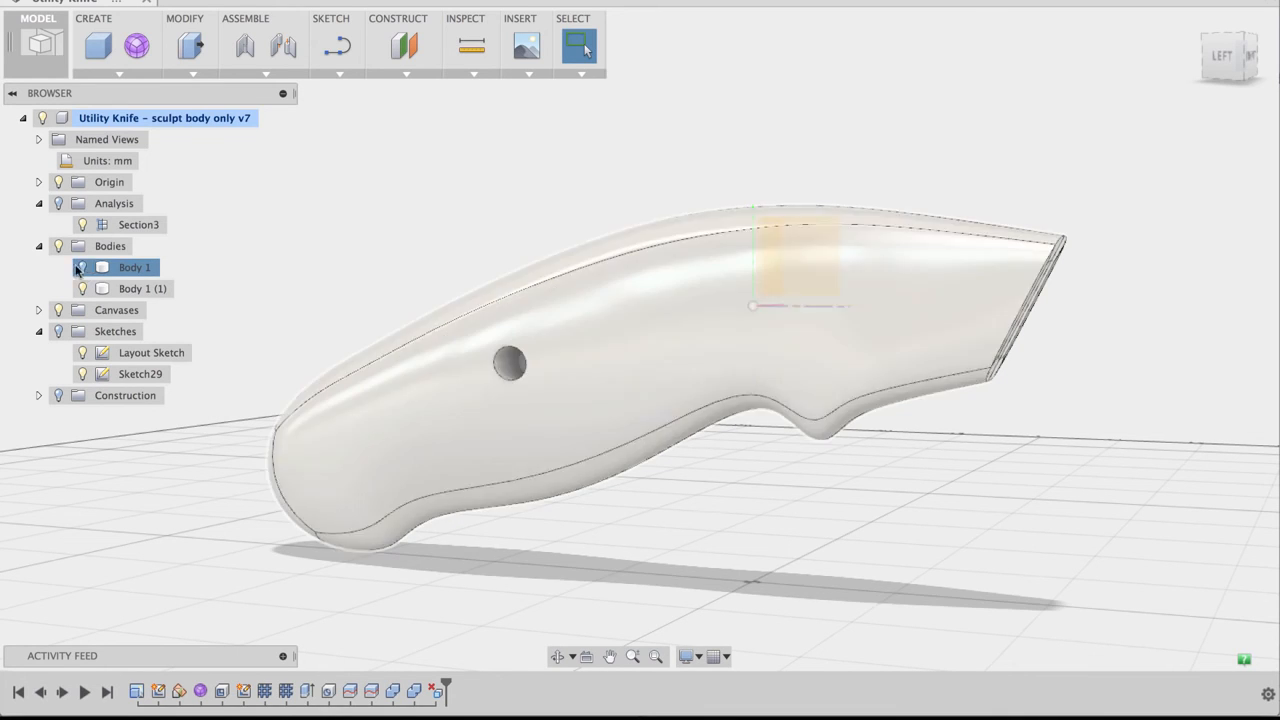
pyautogui.keyDown('shift'); pyautogui.moveTo(951, 537); pyautogui.dragTo(855, 590, button='middle'); pyautogui.keyUp('shift')
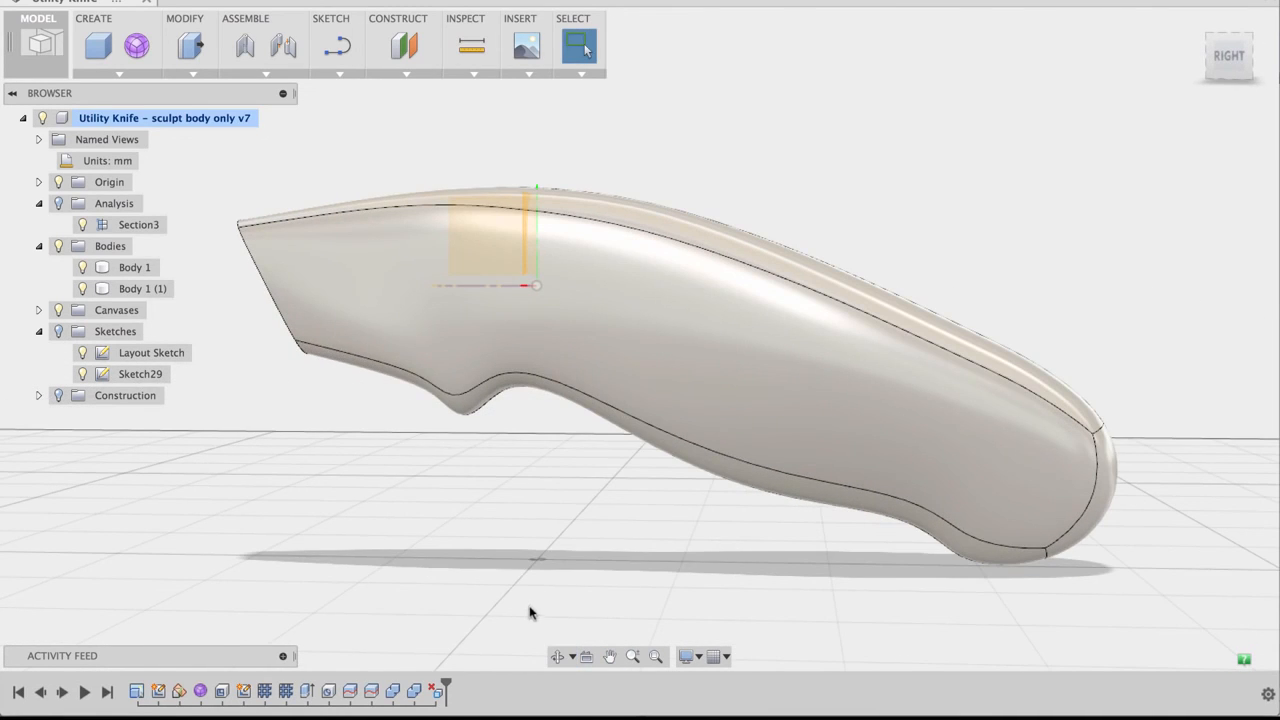